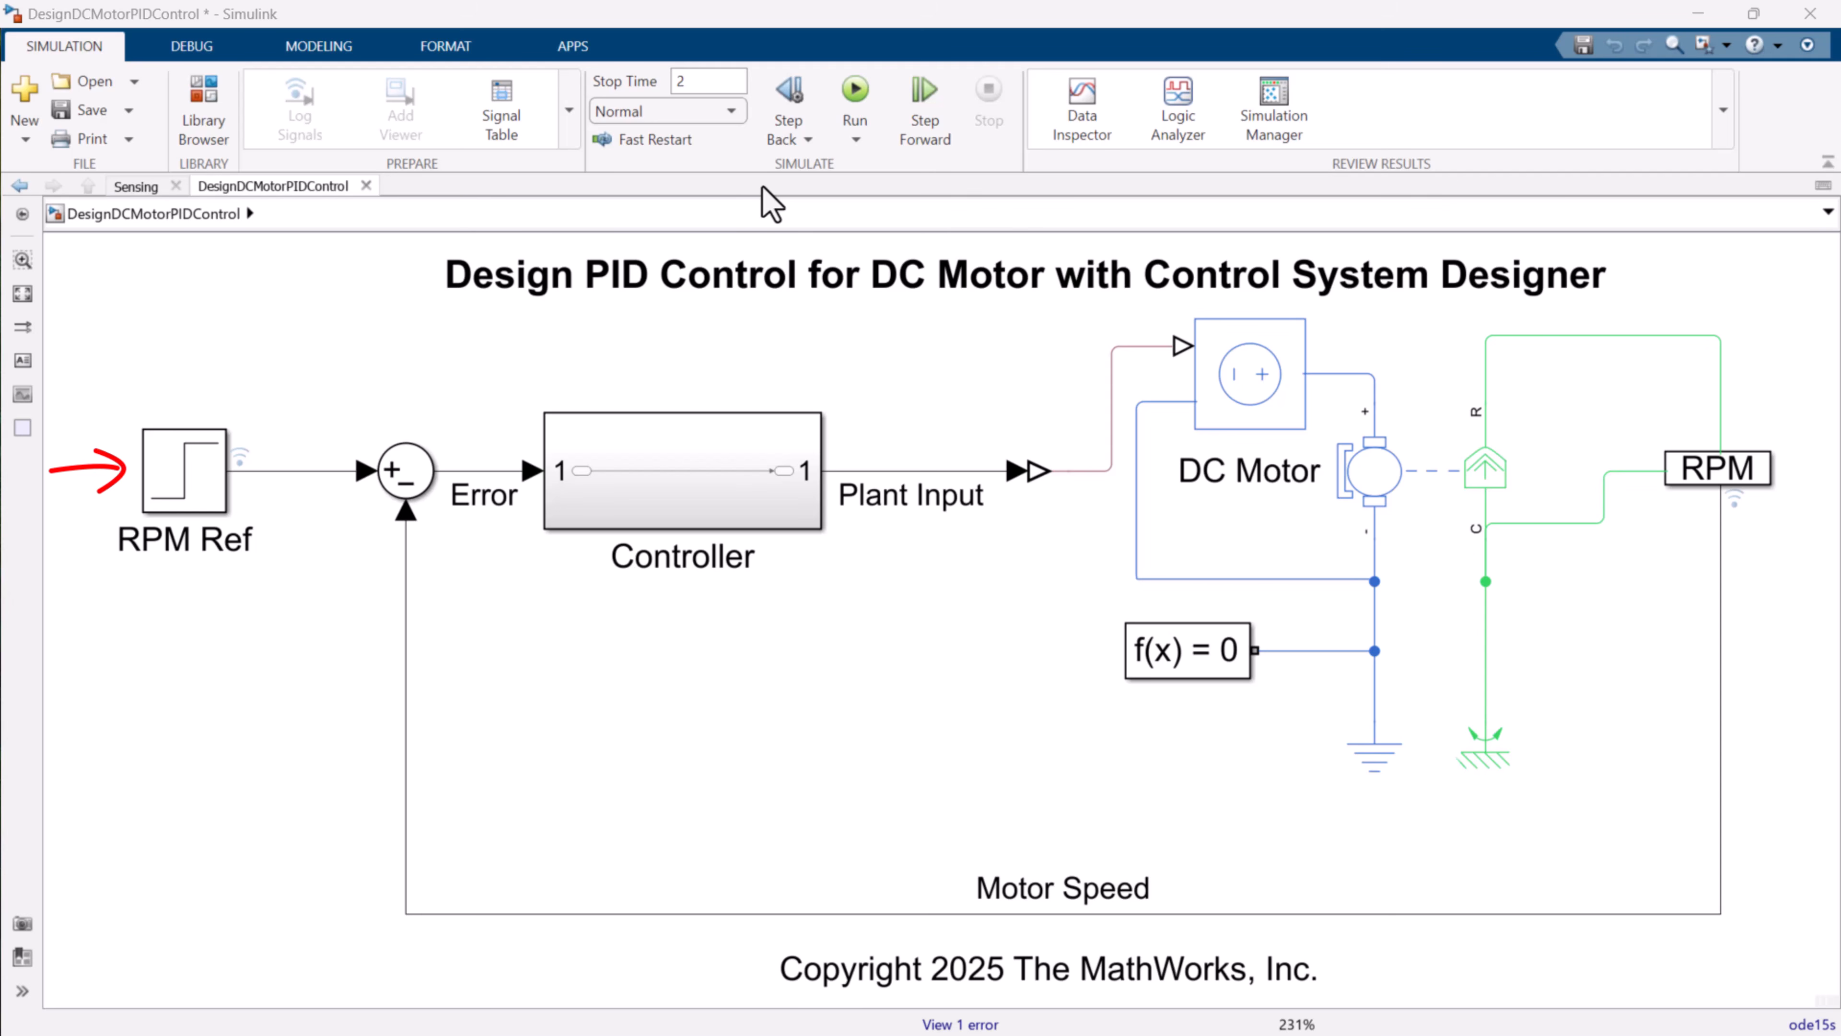
Run the DC motor model simulation and open the results in the Data Inspector.
left_click(855, 94)
left_click(1082, 105)
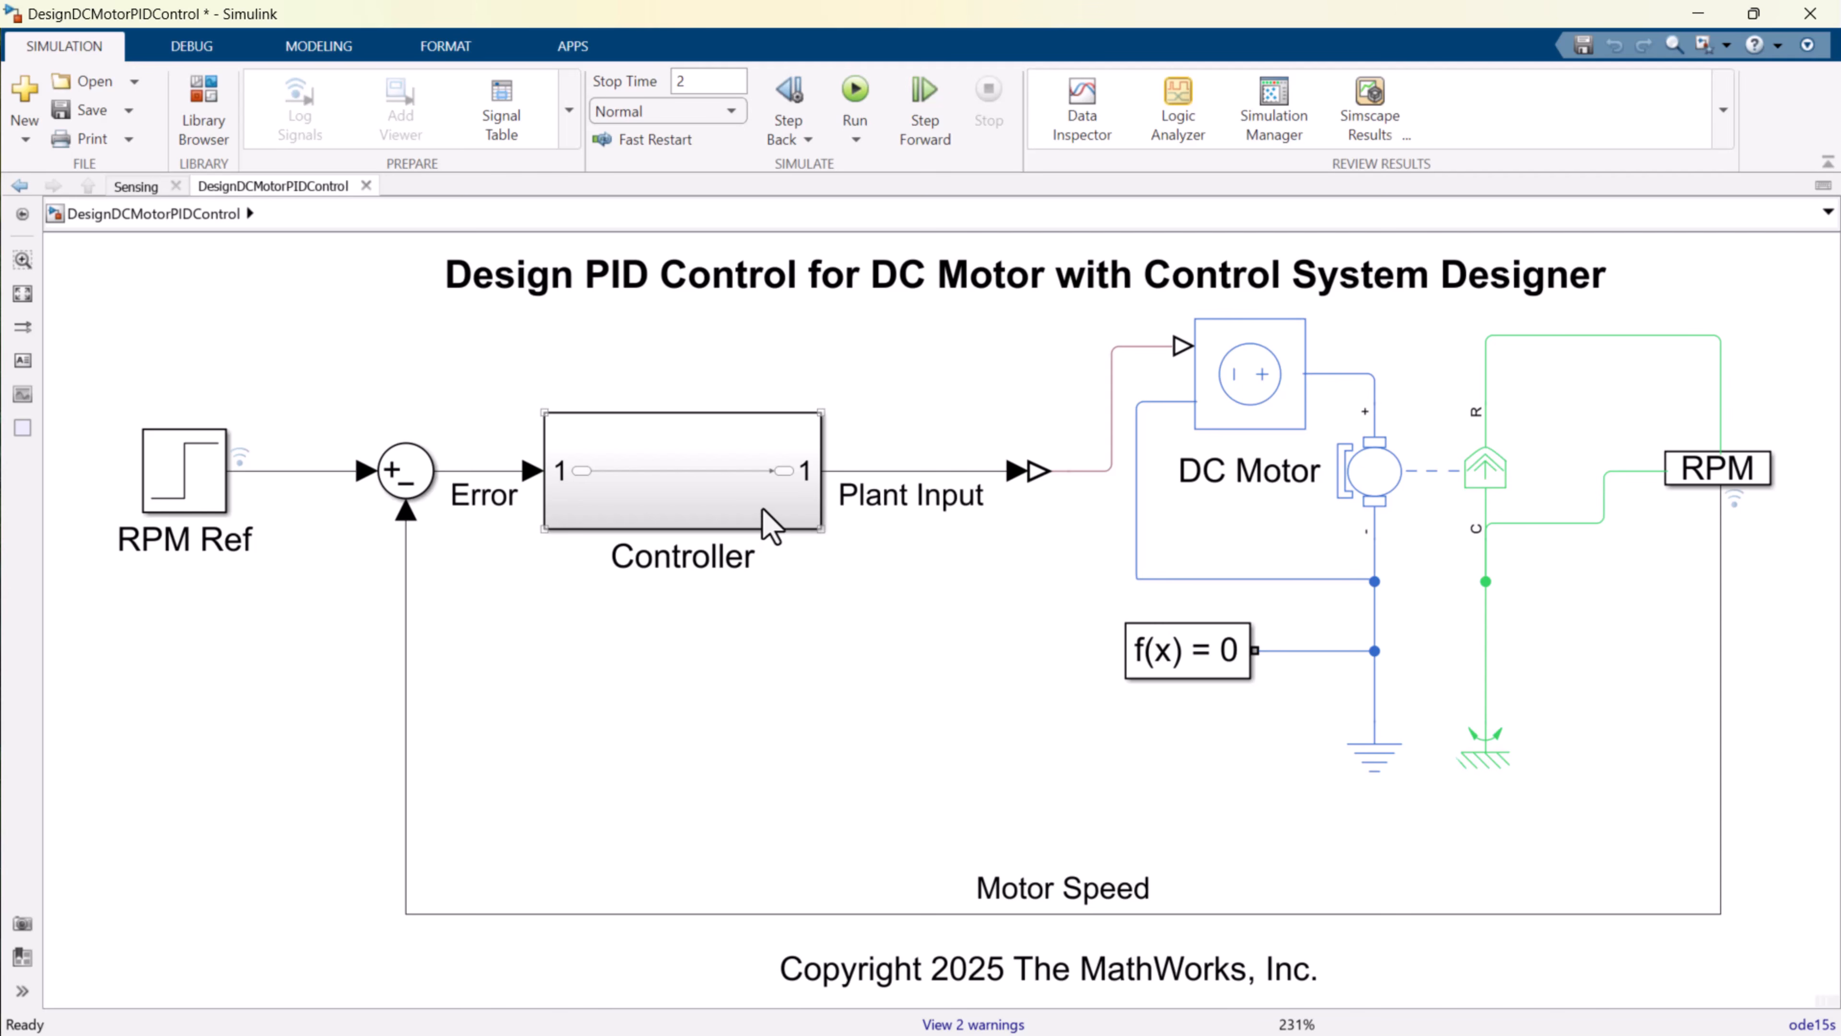
Add a PID Controller block inside the Controller subsystem, inserted on the line between its input and output ports.
double_click(768, 511)
double_click(692, 678)
type("PID")
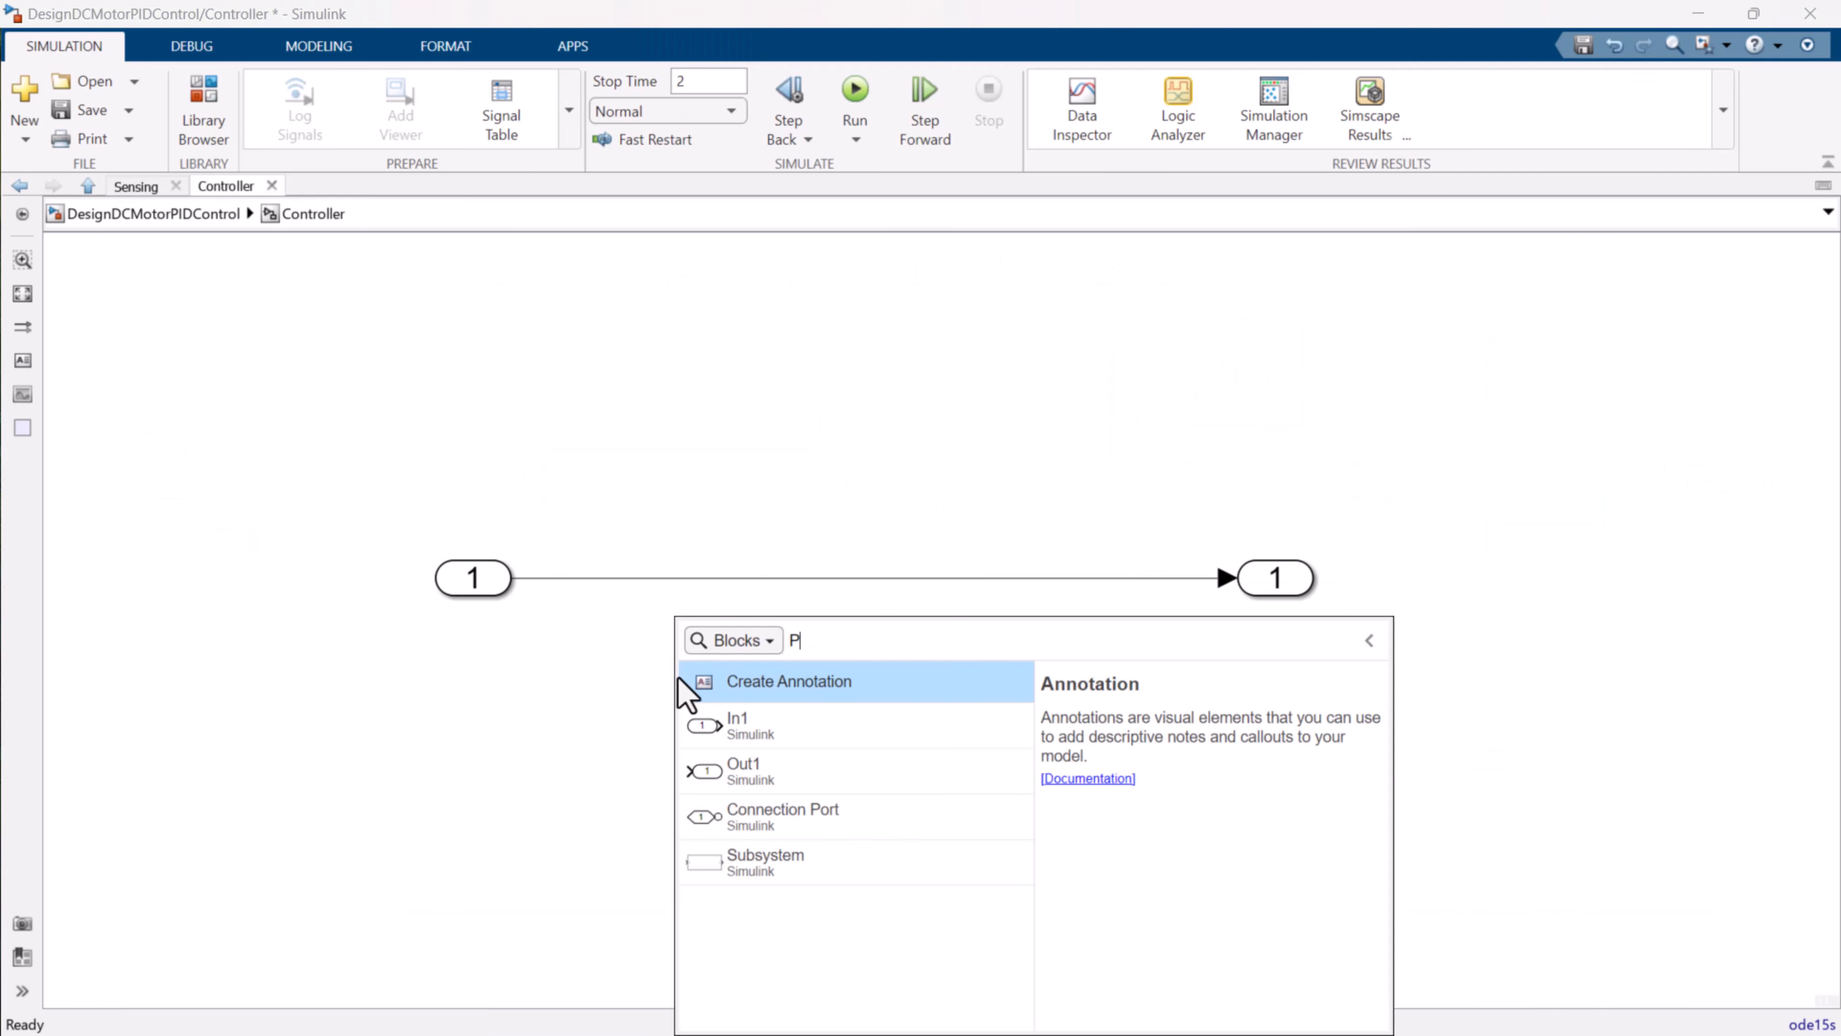
left_click(687, 693)
left_click_drag(707, 649, 834, 575)
Open the PID Controller block's parameters and launch transfer-function-based tuning in the PID Tuner.
double_click(837, 573)
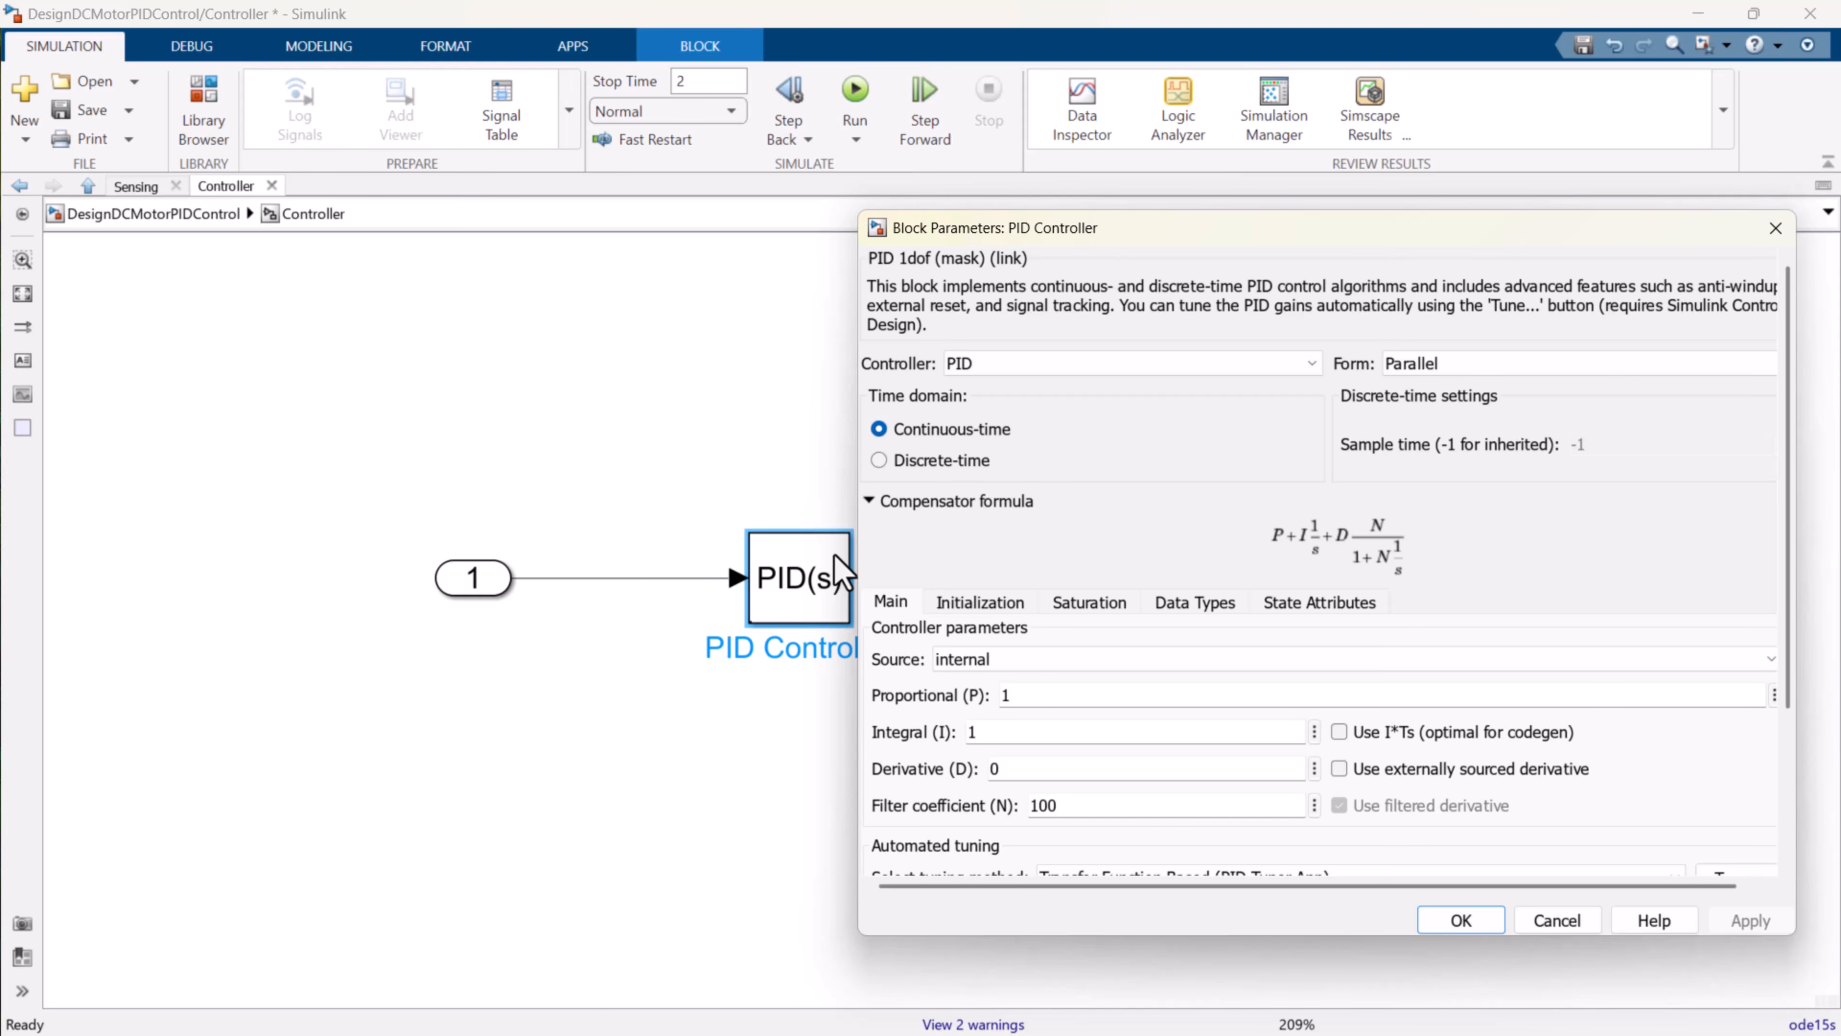
scroll(1574, 791, "down", 3)
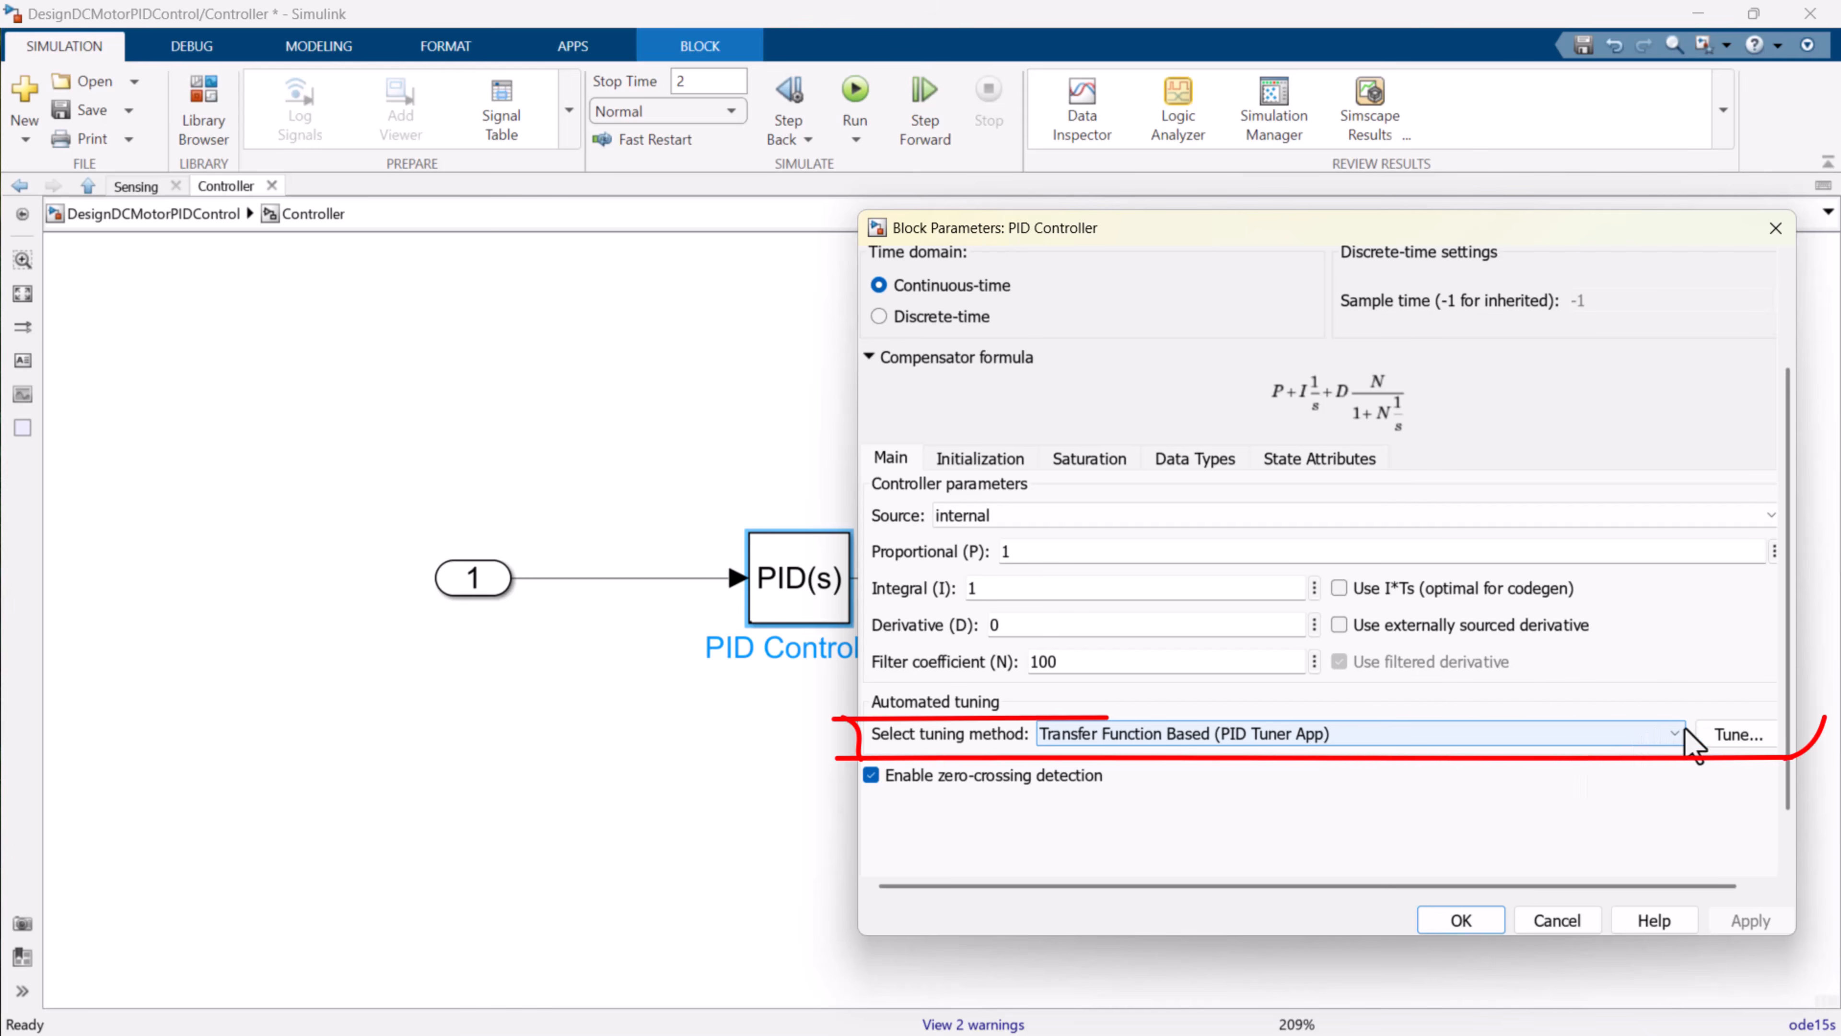
left_click(1733, 736)
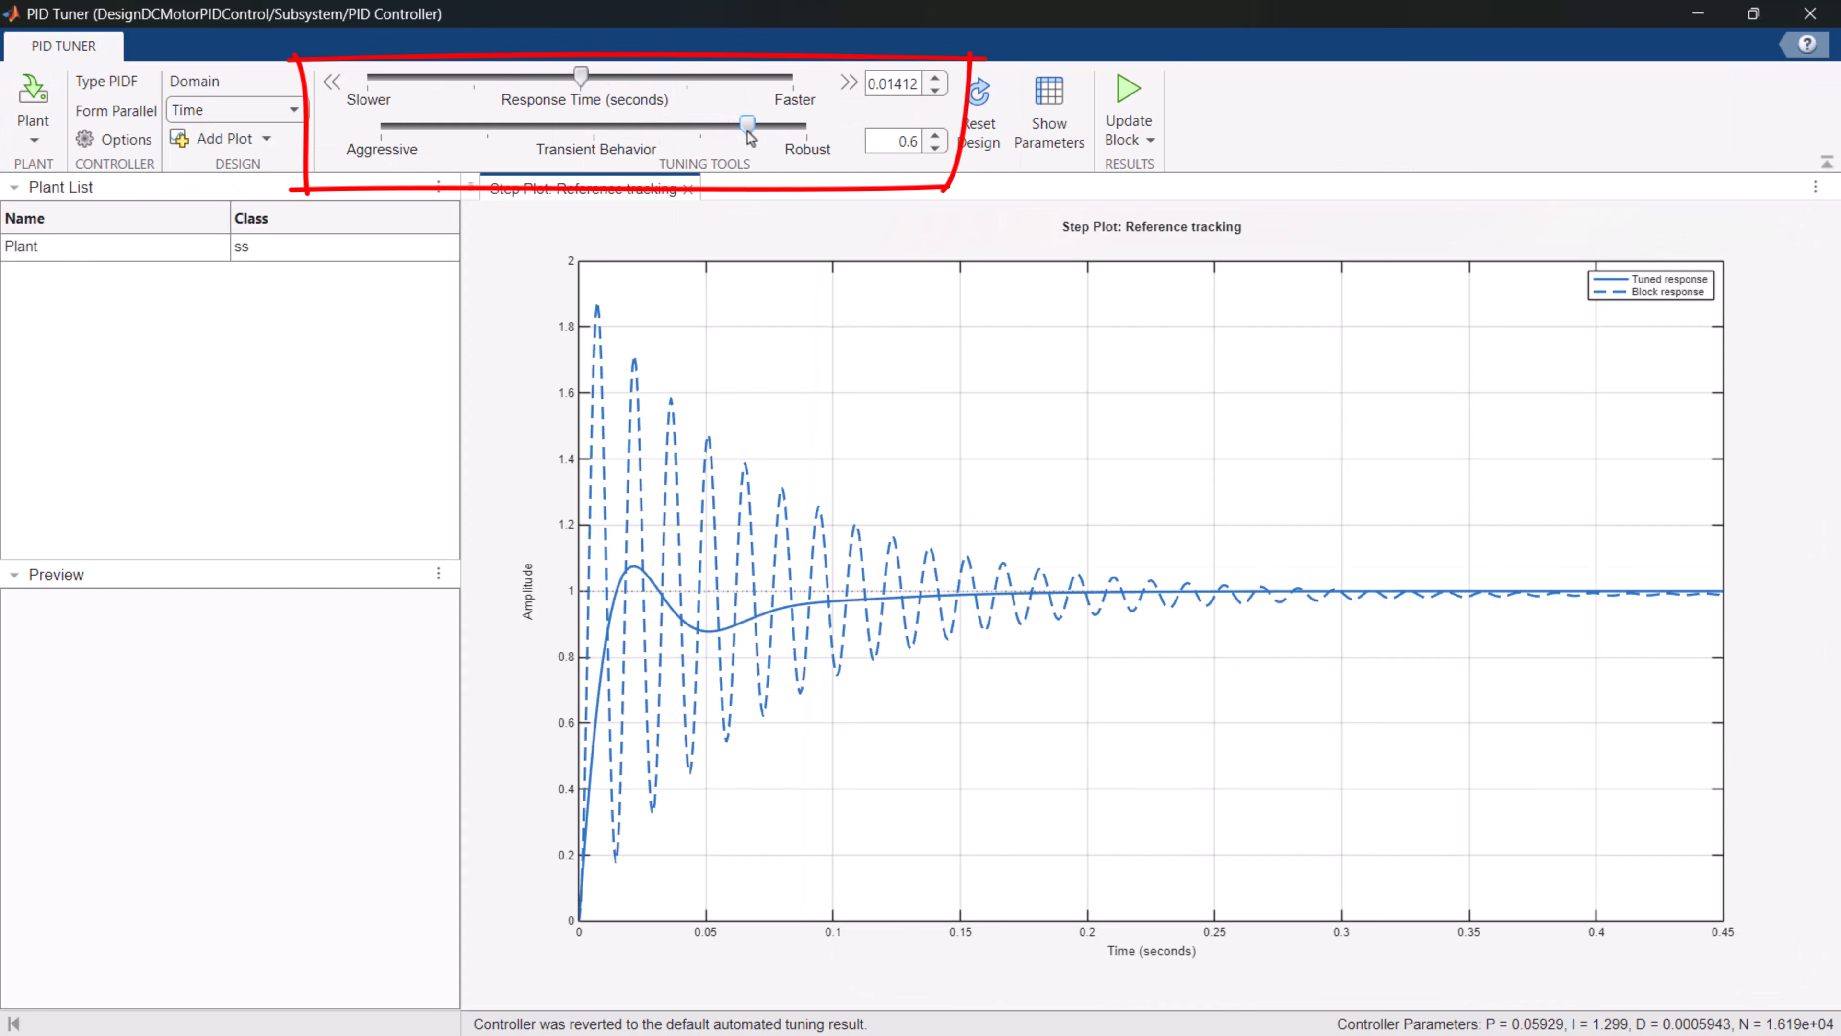
Adjust the PID tuning to a response time of about 0.0078 seconds and a transient behavior of about 0.6.
left_click_drag(751, 138, 750, 137)
left_click_drag(588, 70, 685, 91)
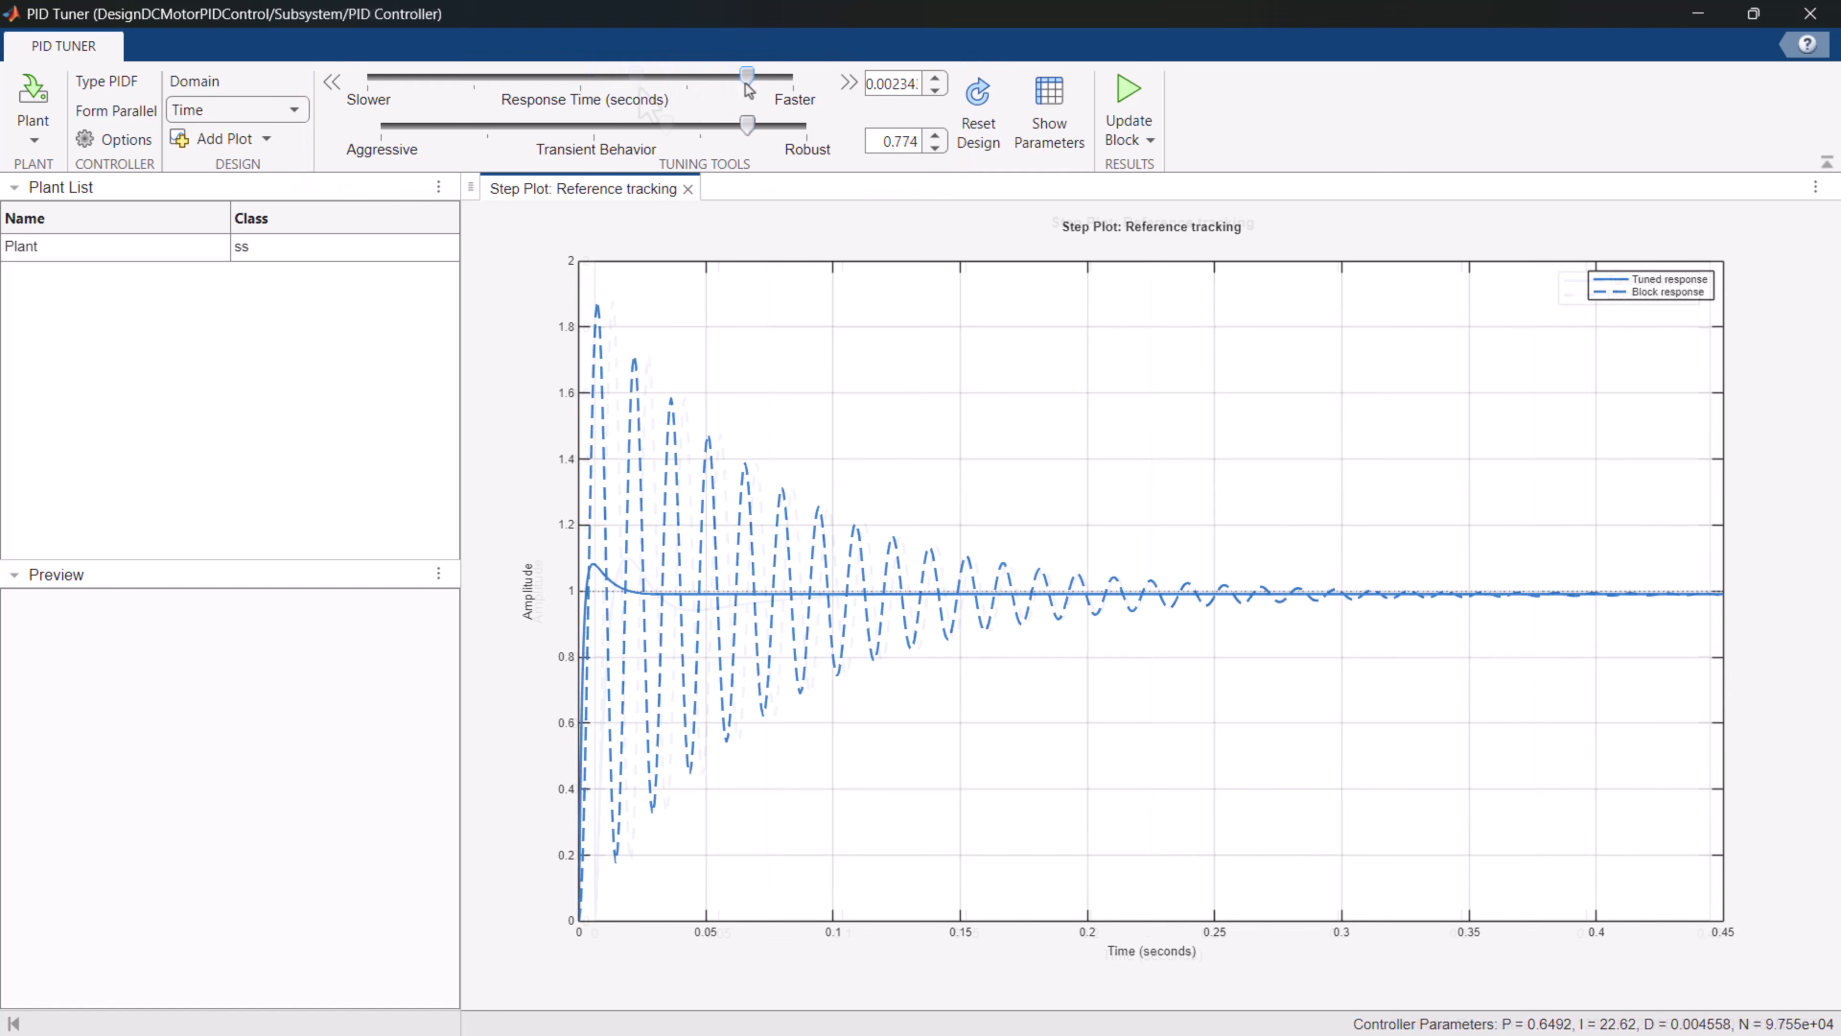
left_click_drag(656, 81, 640, 87)
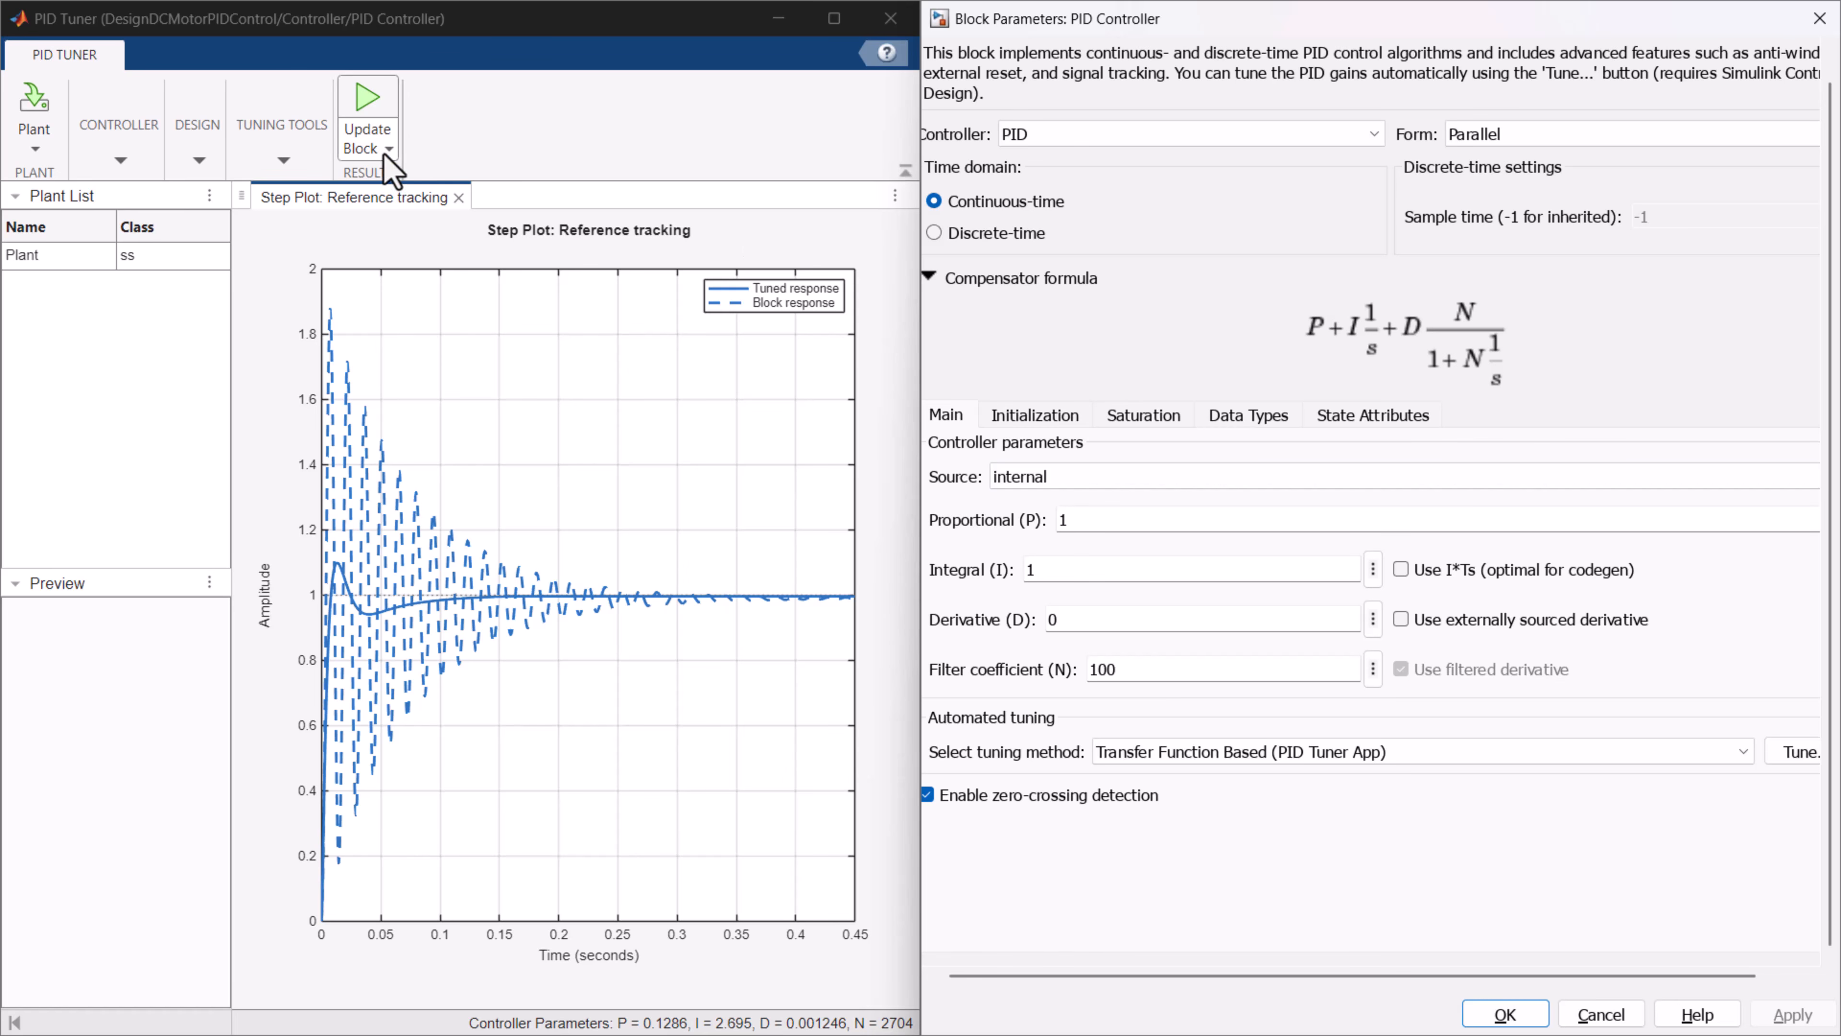
Write the tuned gains back to the PID Controller block, accept its parameters and run the simulation.
left_click(384, 153)
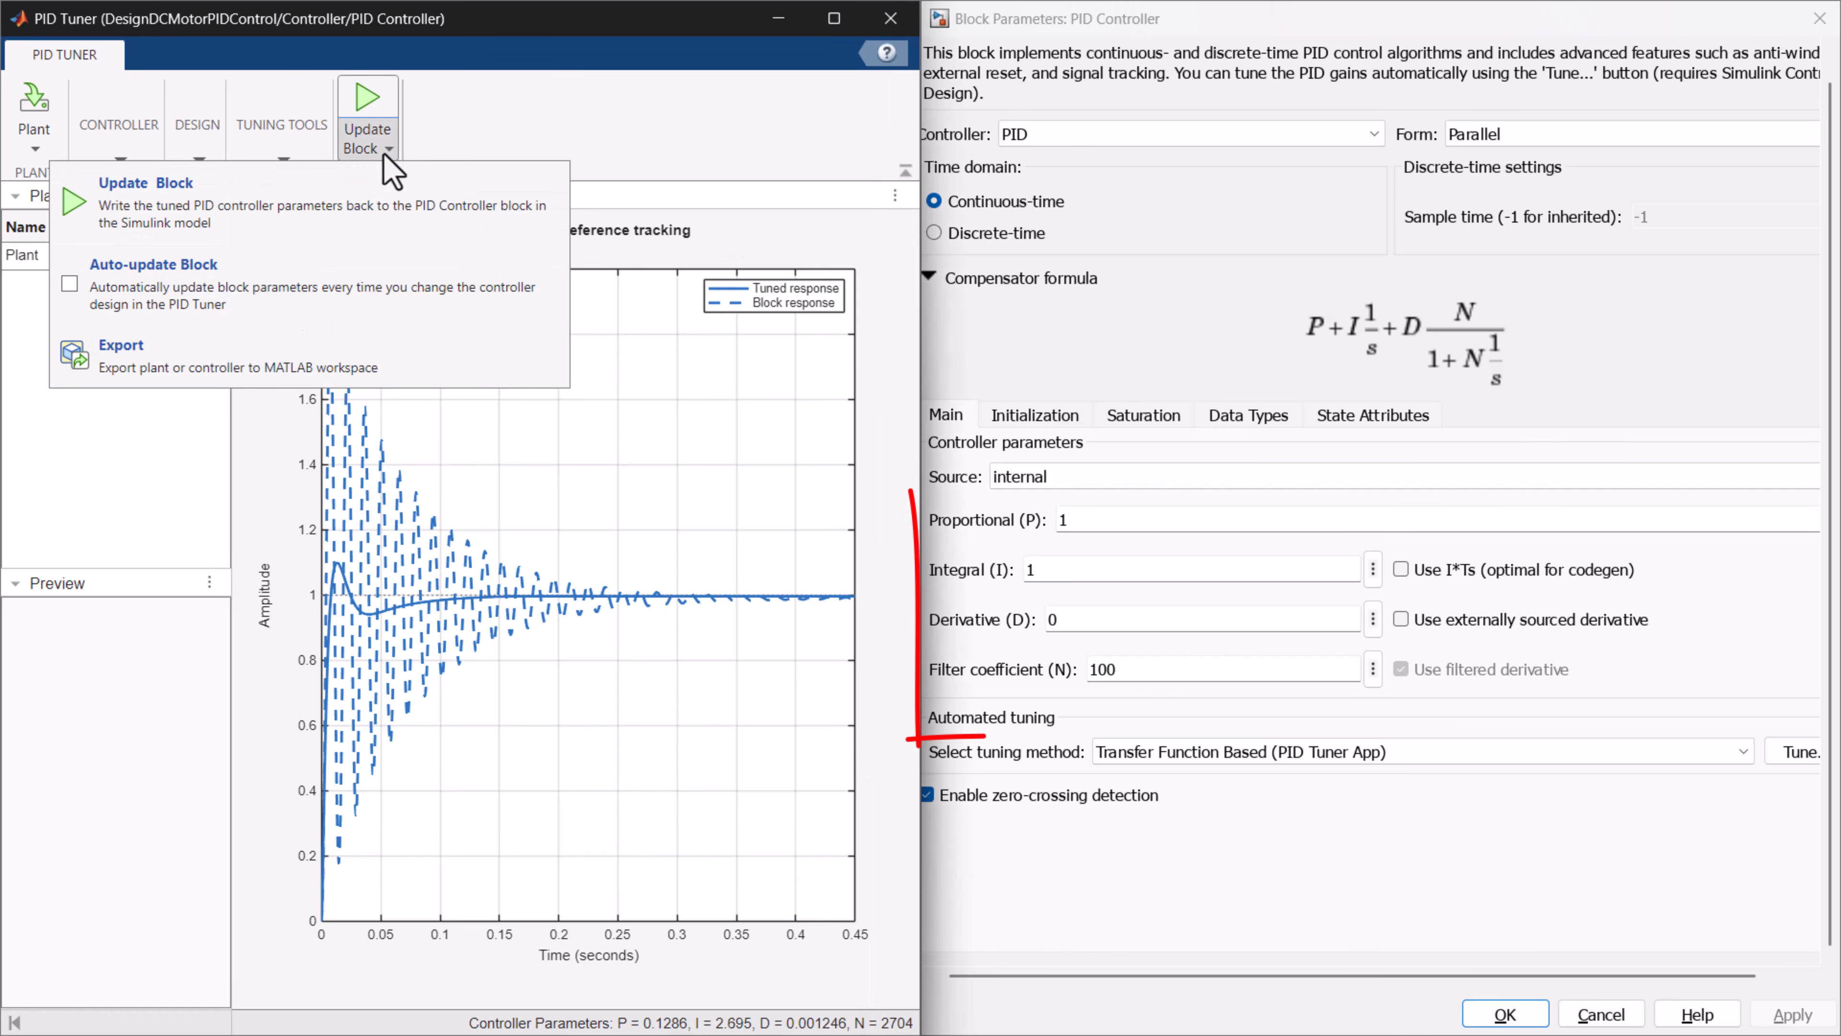
left_click(145, 187)
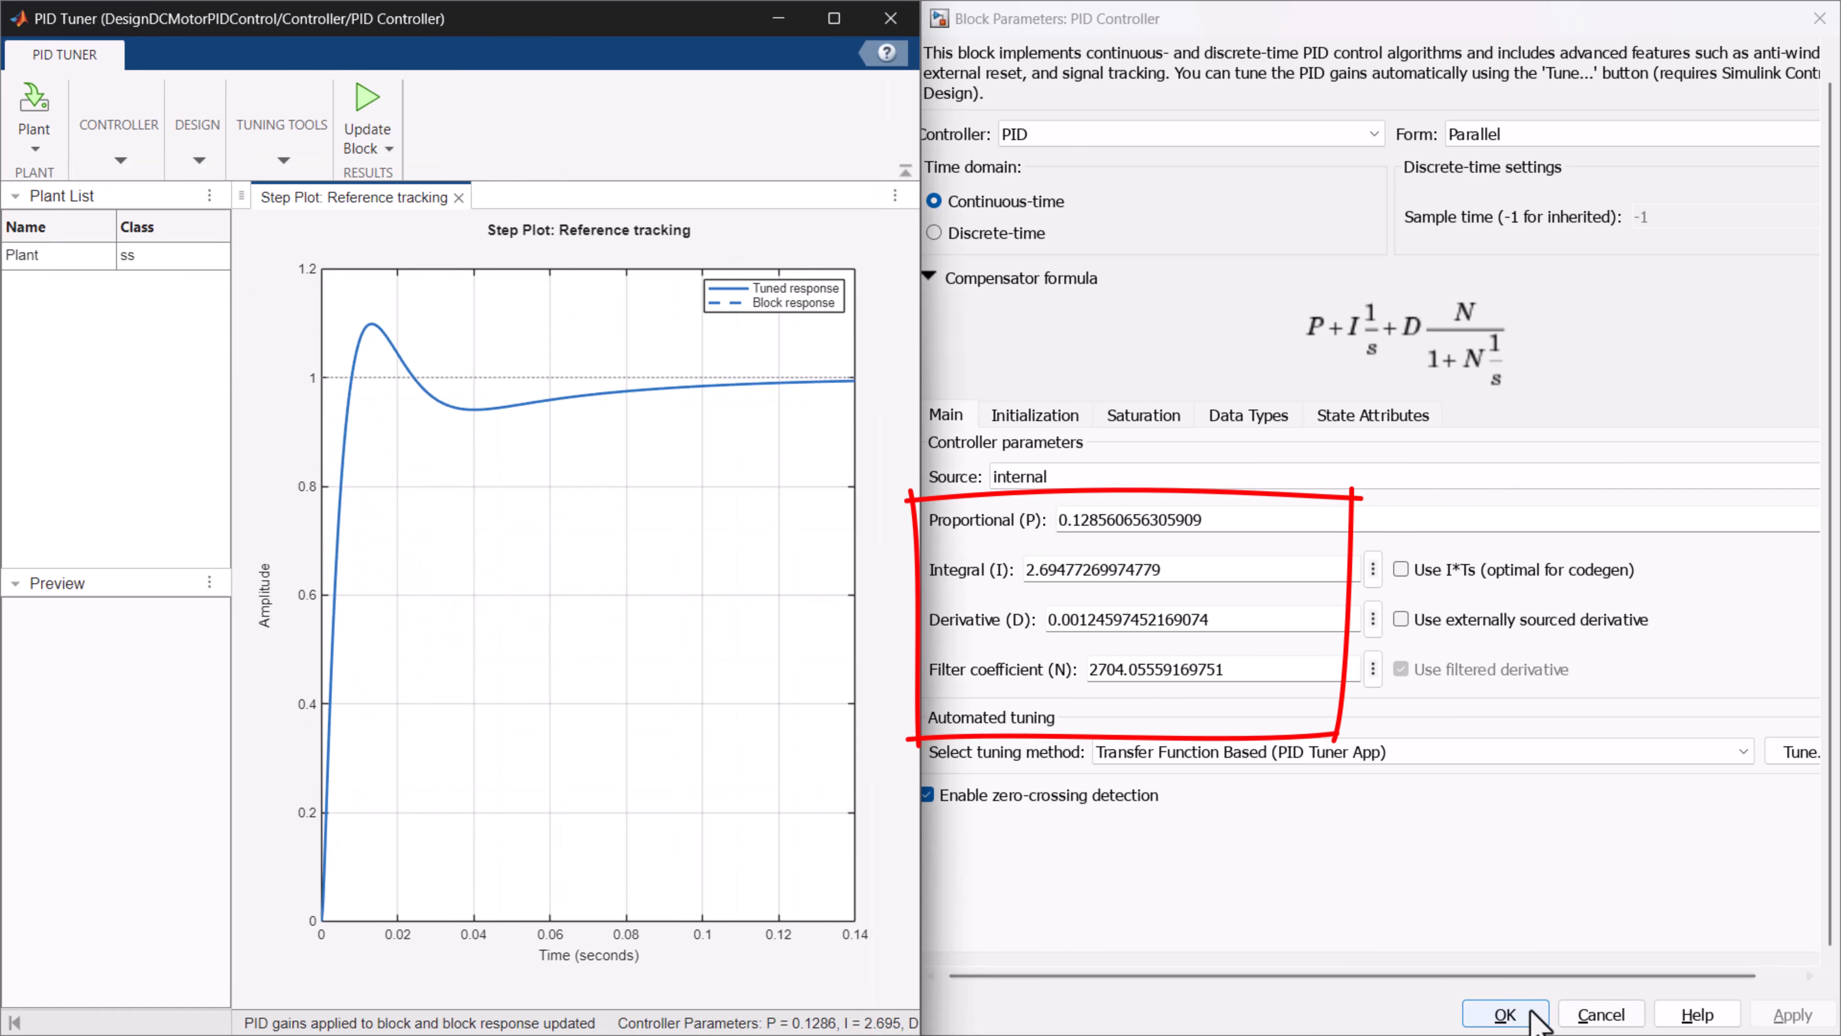
left_click(1505, 1014)
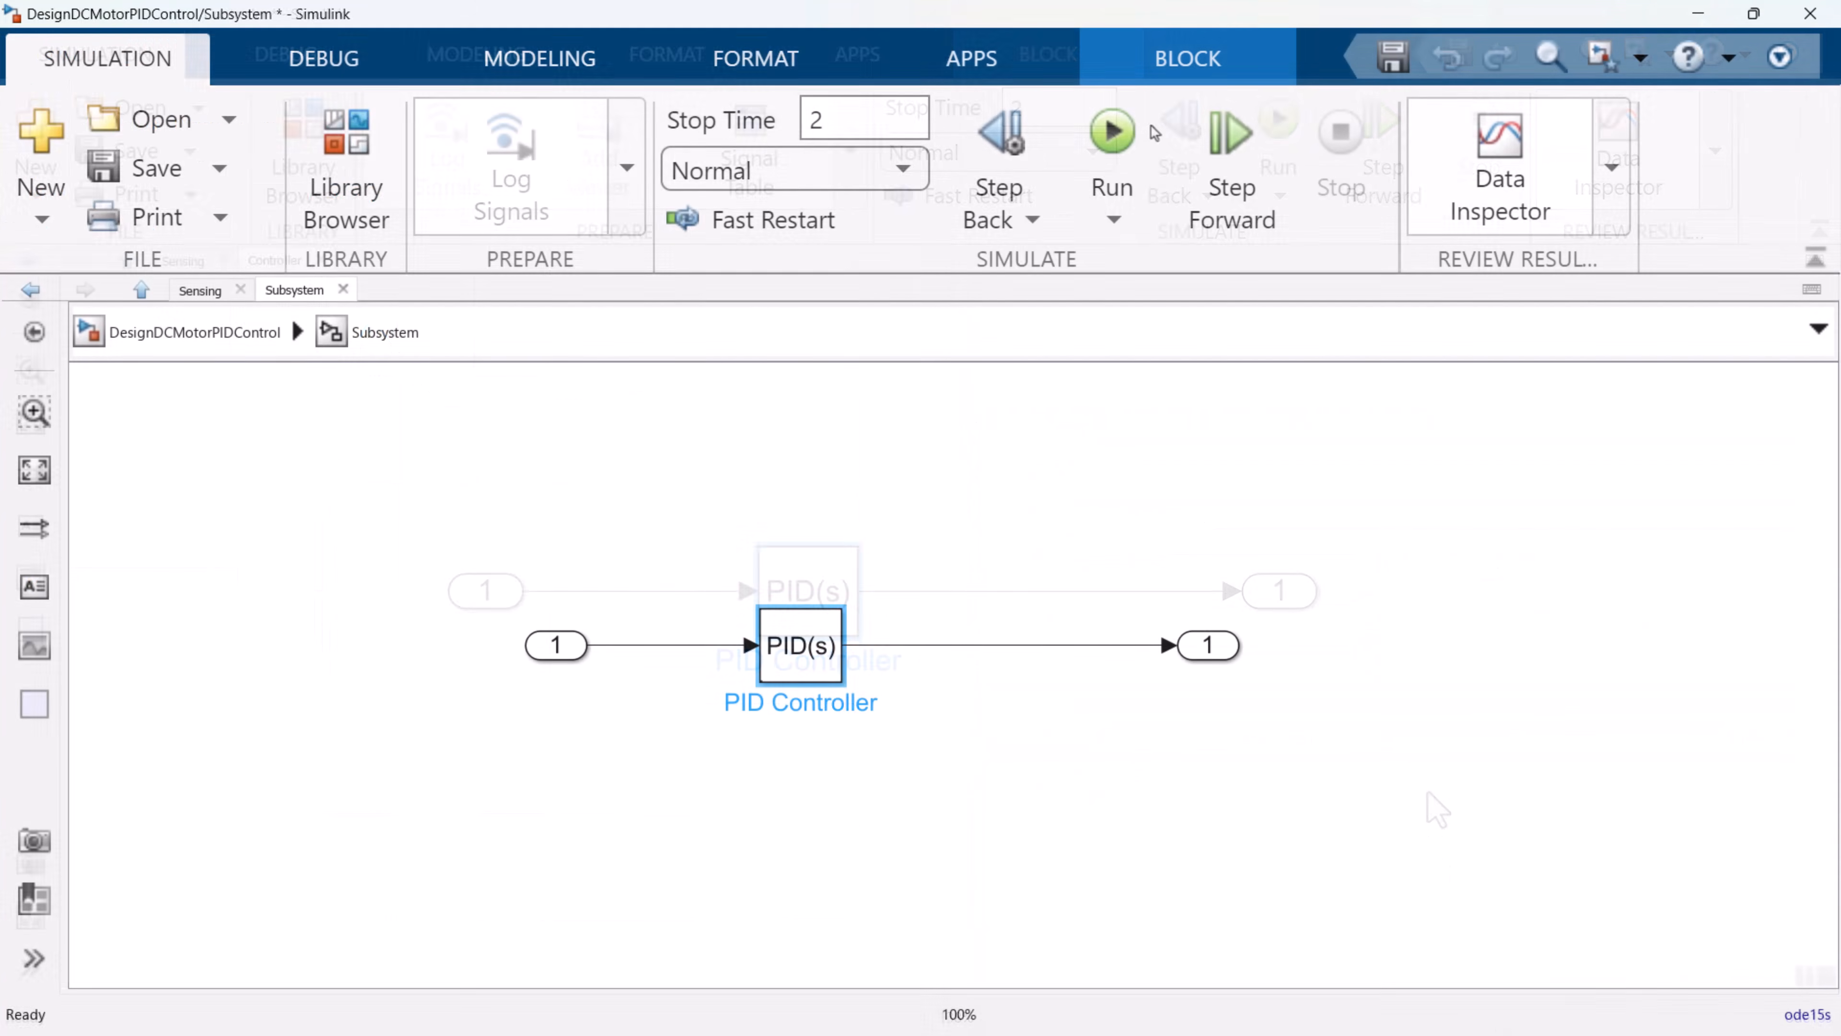
left_click(1113, 131)
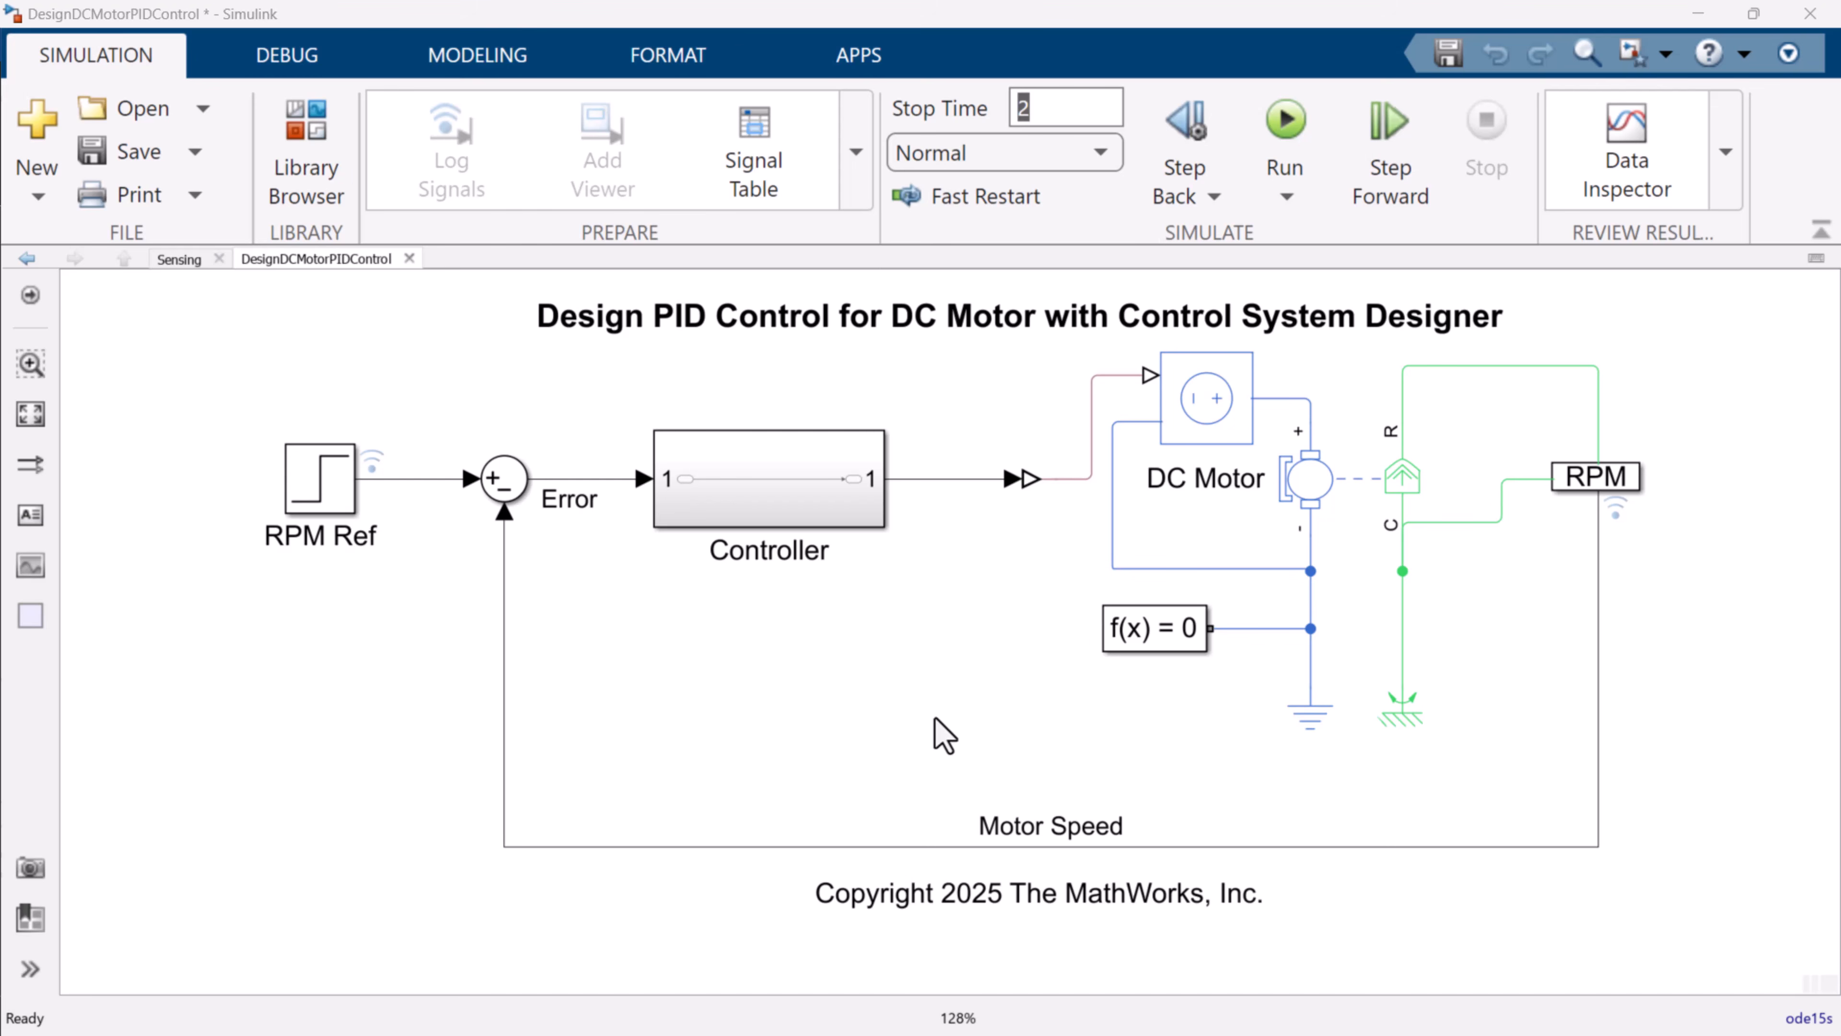
Mark the Controller's output signal as an open-loop input and the Motor Speed signal as an output measurement for linear analysis.
right_click(944, 478)
mouse_move(1012, 497)
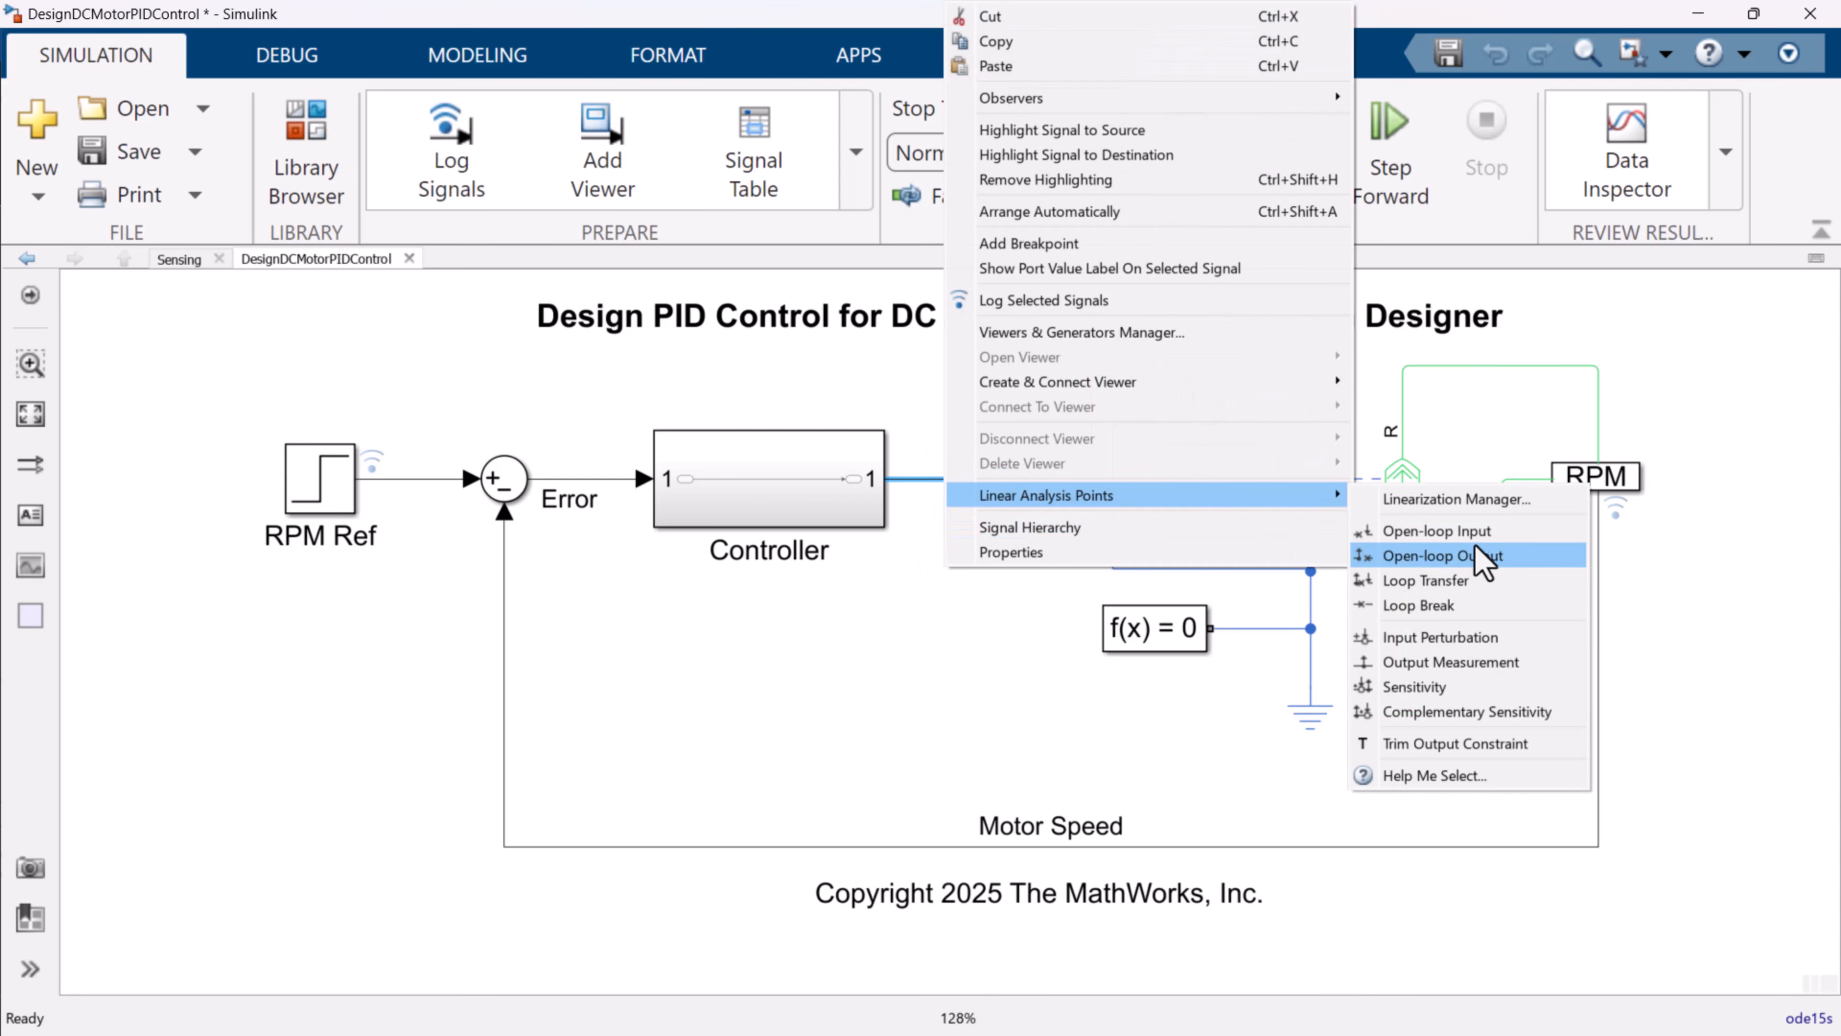
left_click(1573, 532)
right_click(1600, 670)
mouse_move(1537, 624)
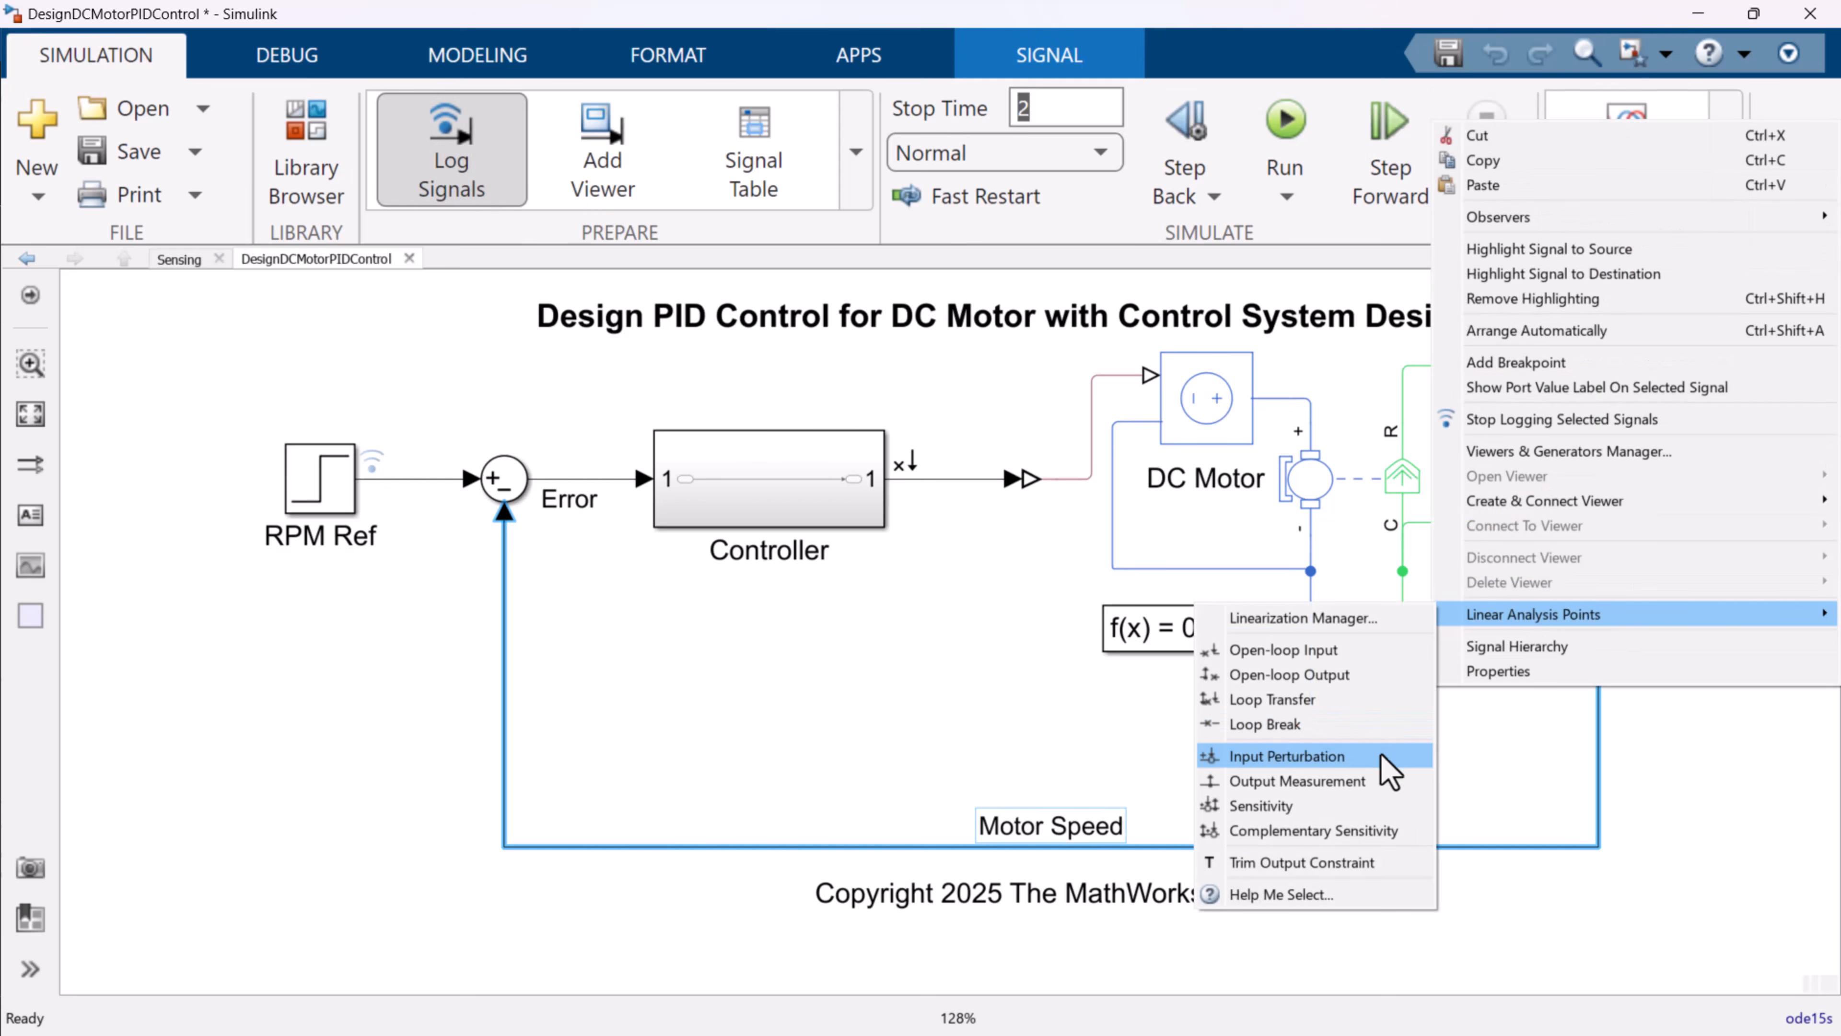
left_click(1297, 780)
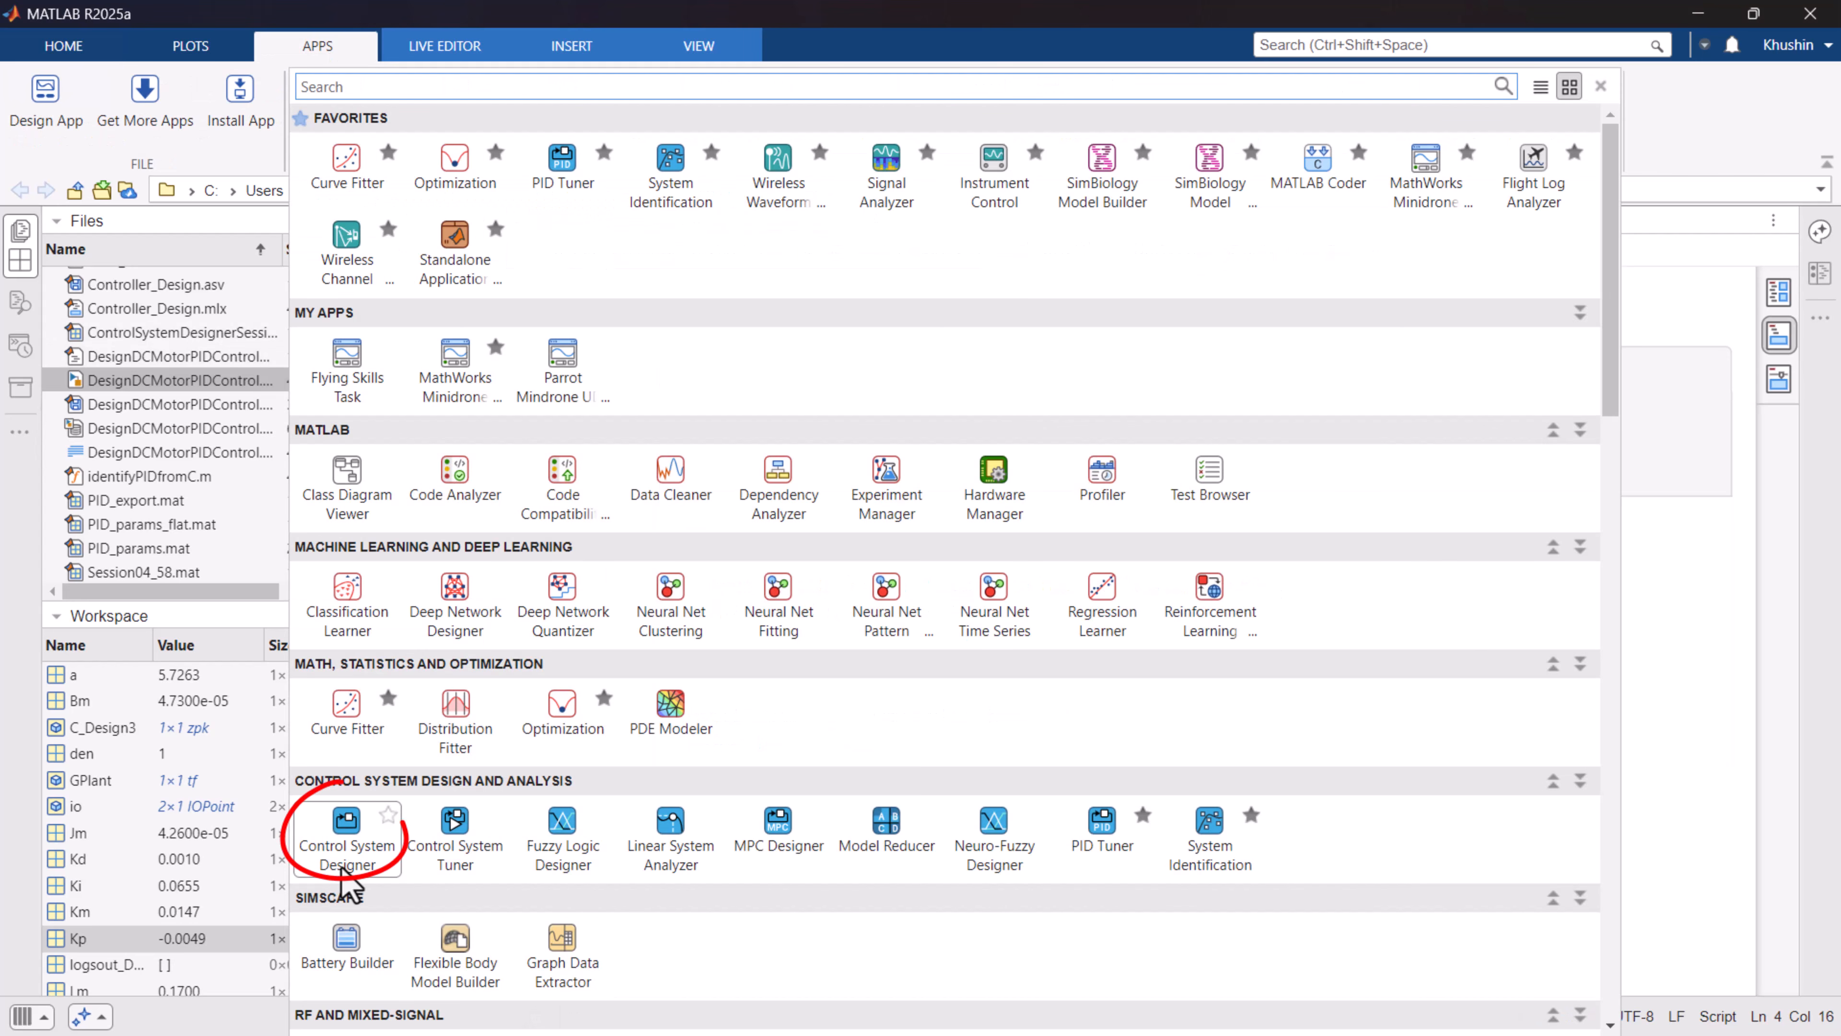
Open Control System Designer and edit its architecture so that block G uses the GPlant model imported from the base workspace.
left_click(345, 856)
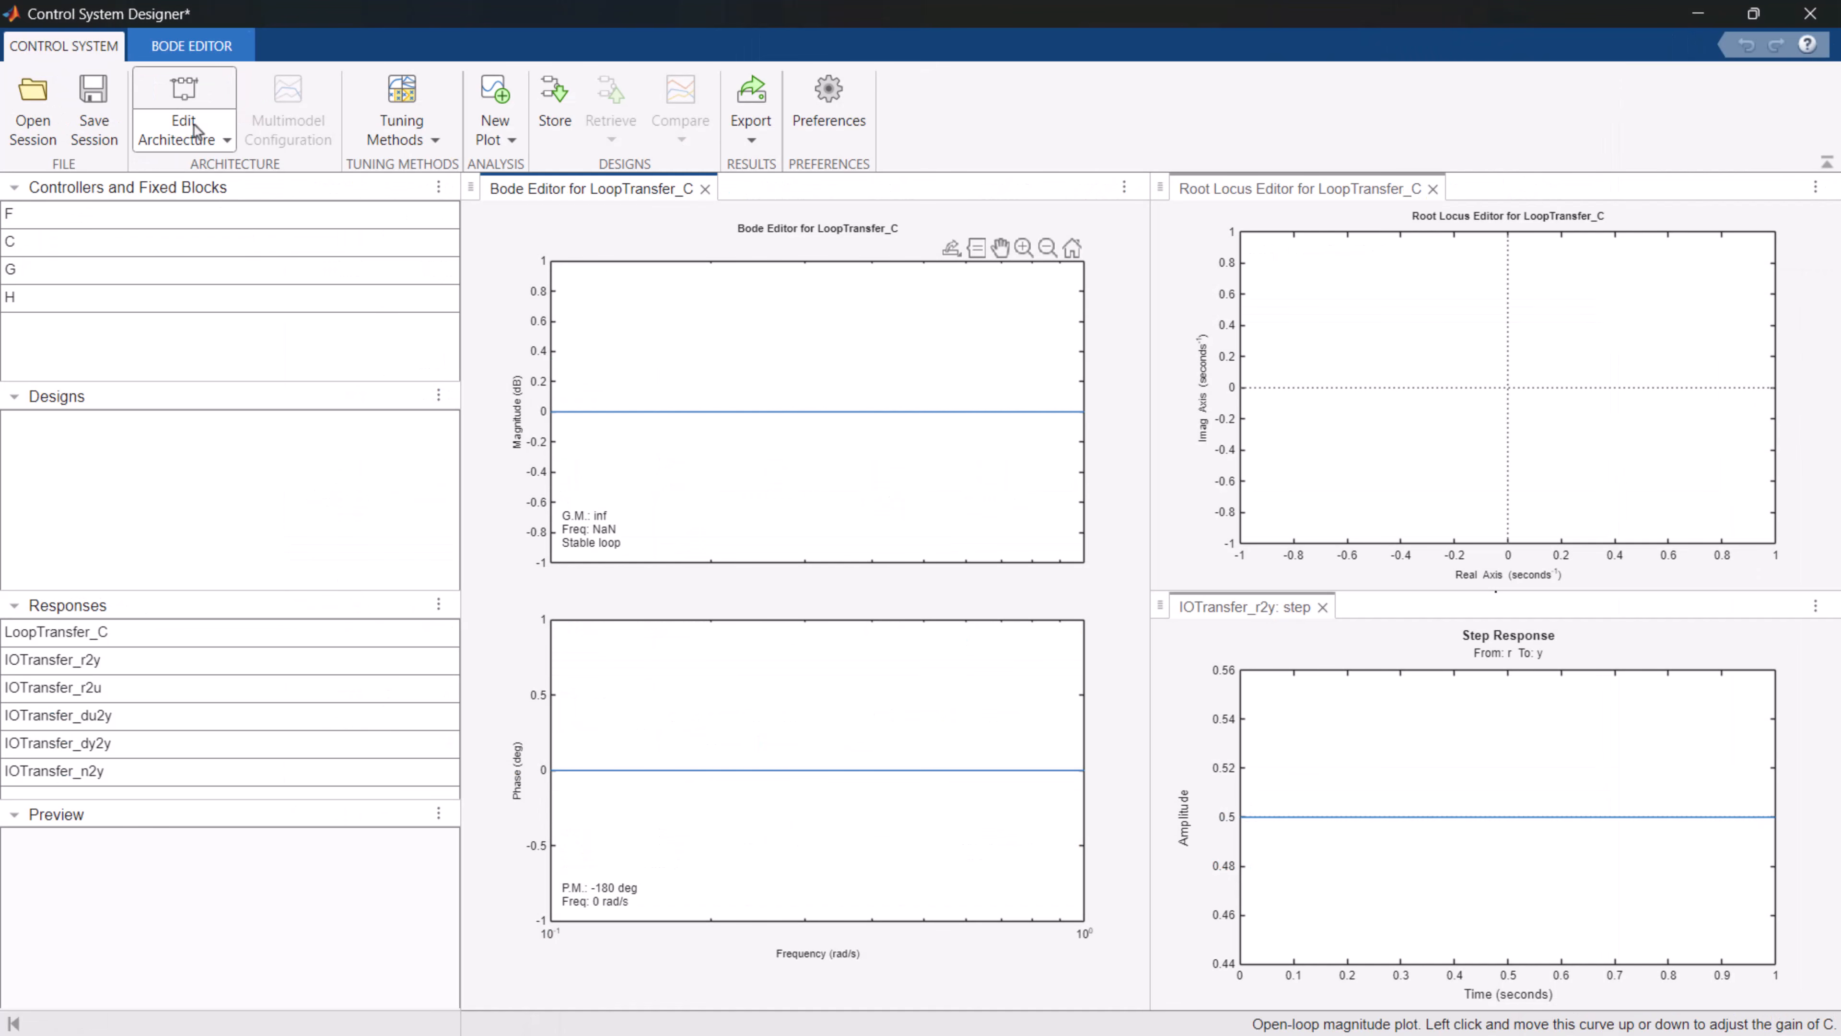
left_click(190, 125)
left_click(232, 188)
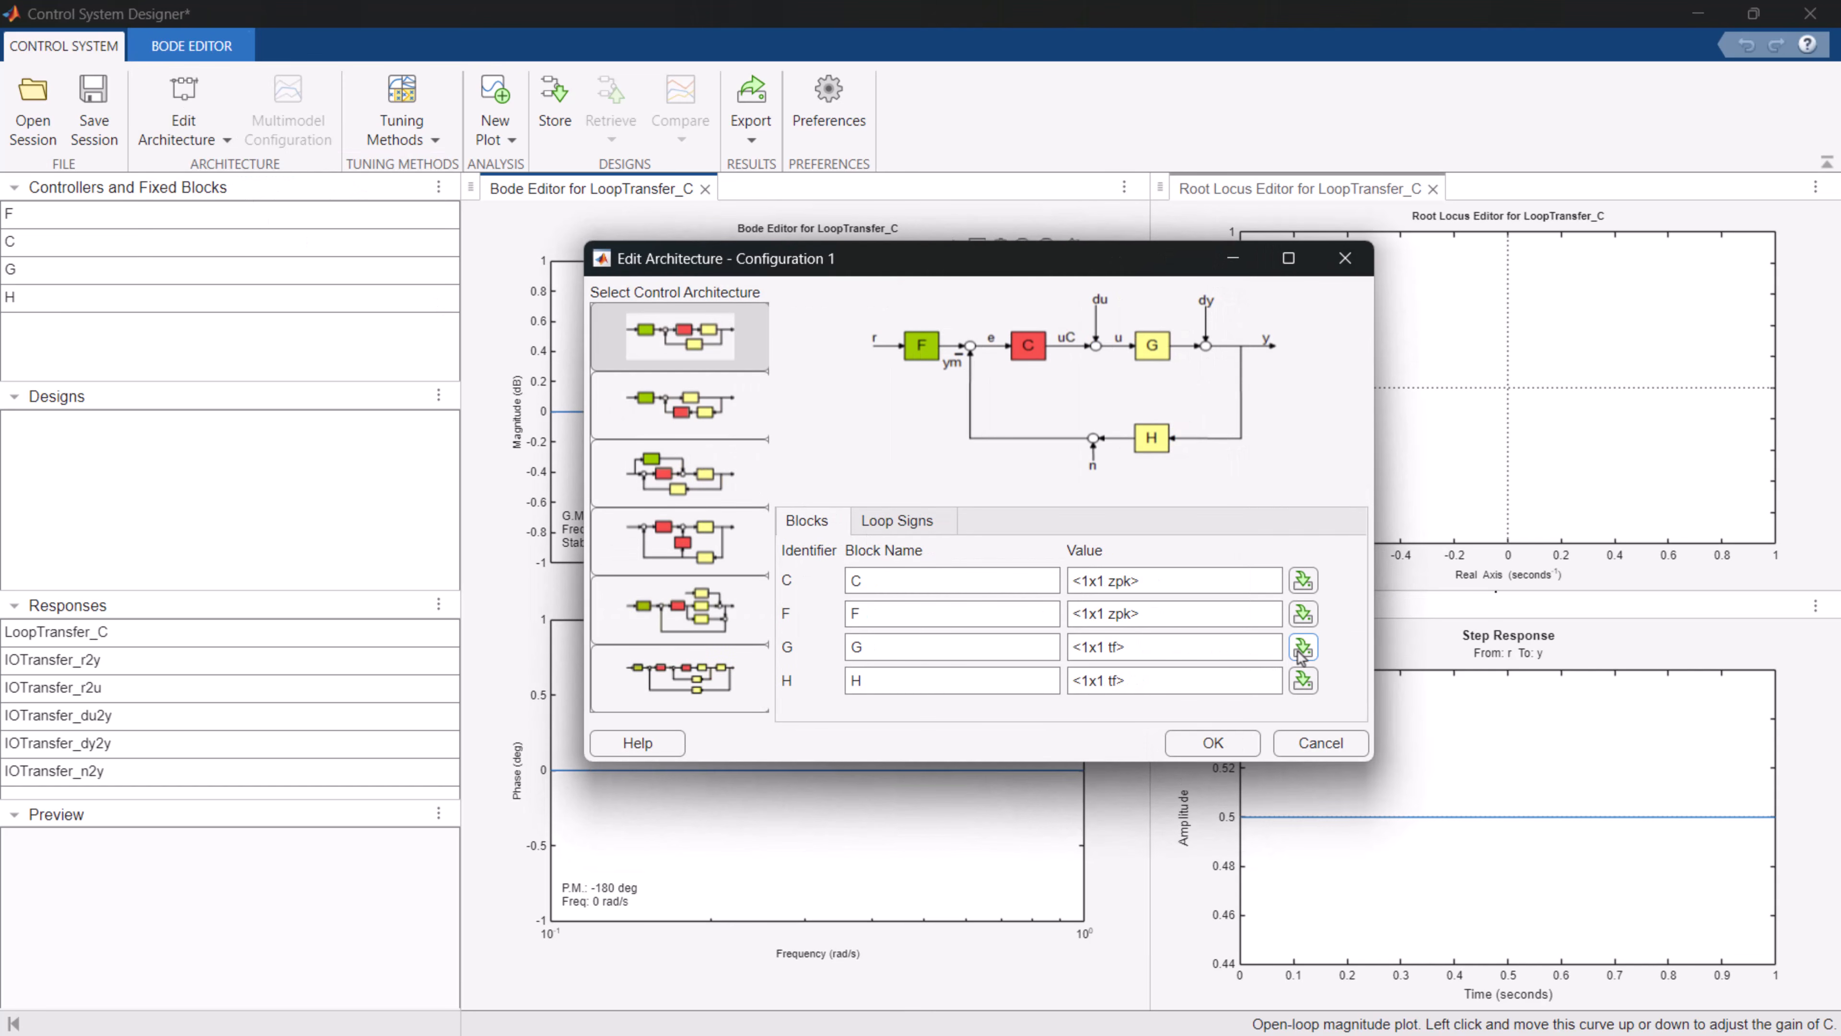
left_click(1301, 651)
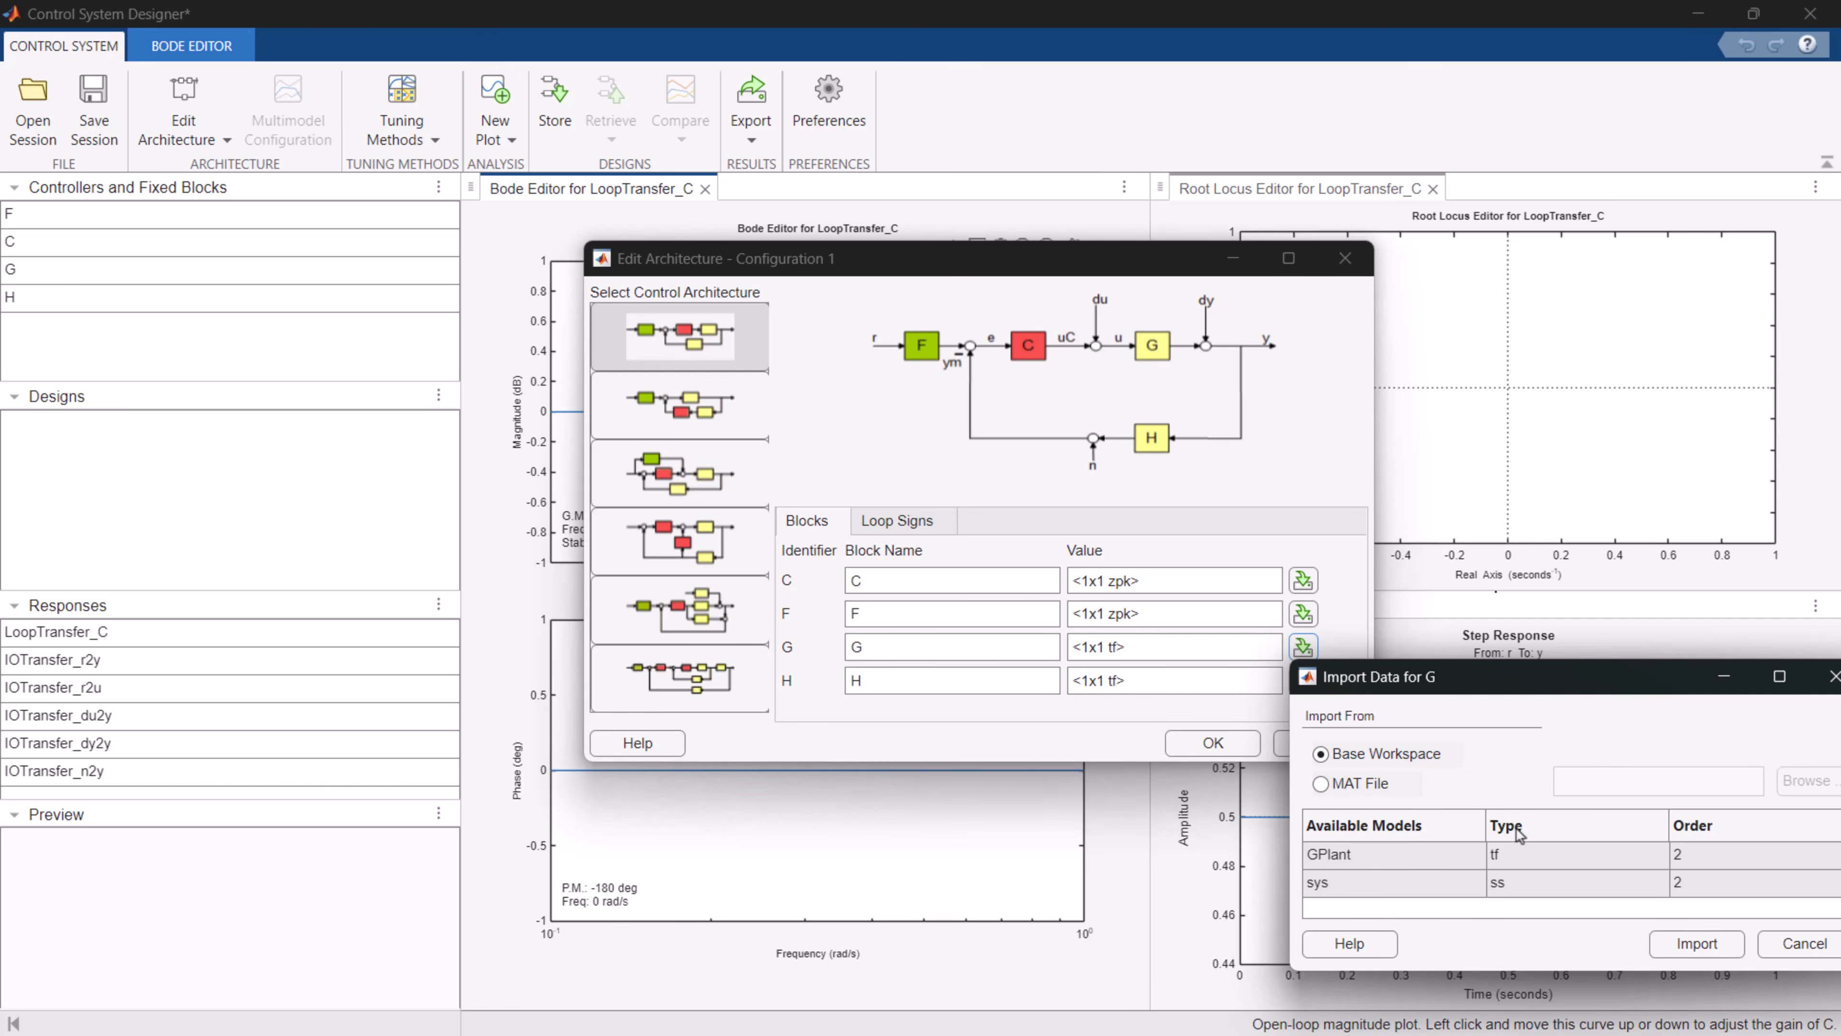
left_click(1435, 863)
left_click(1695, 943)
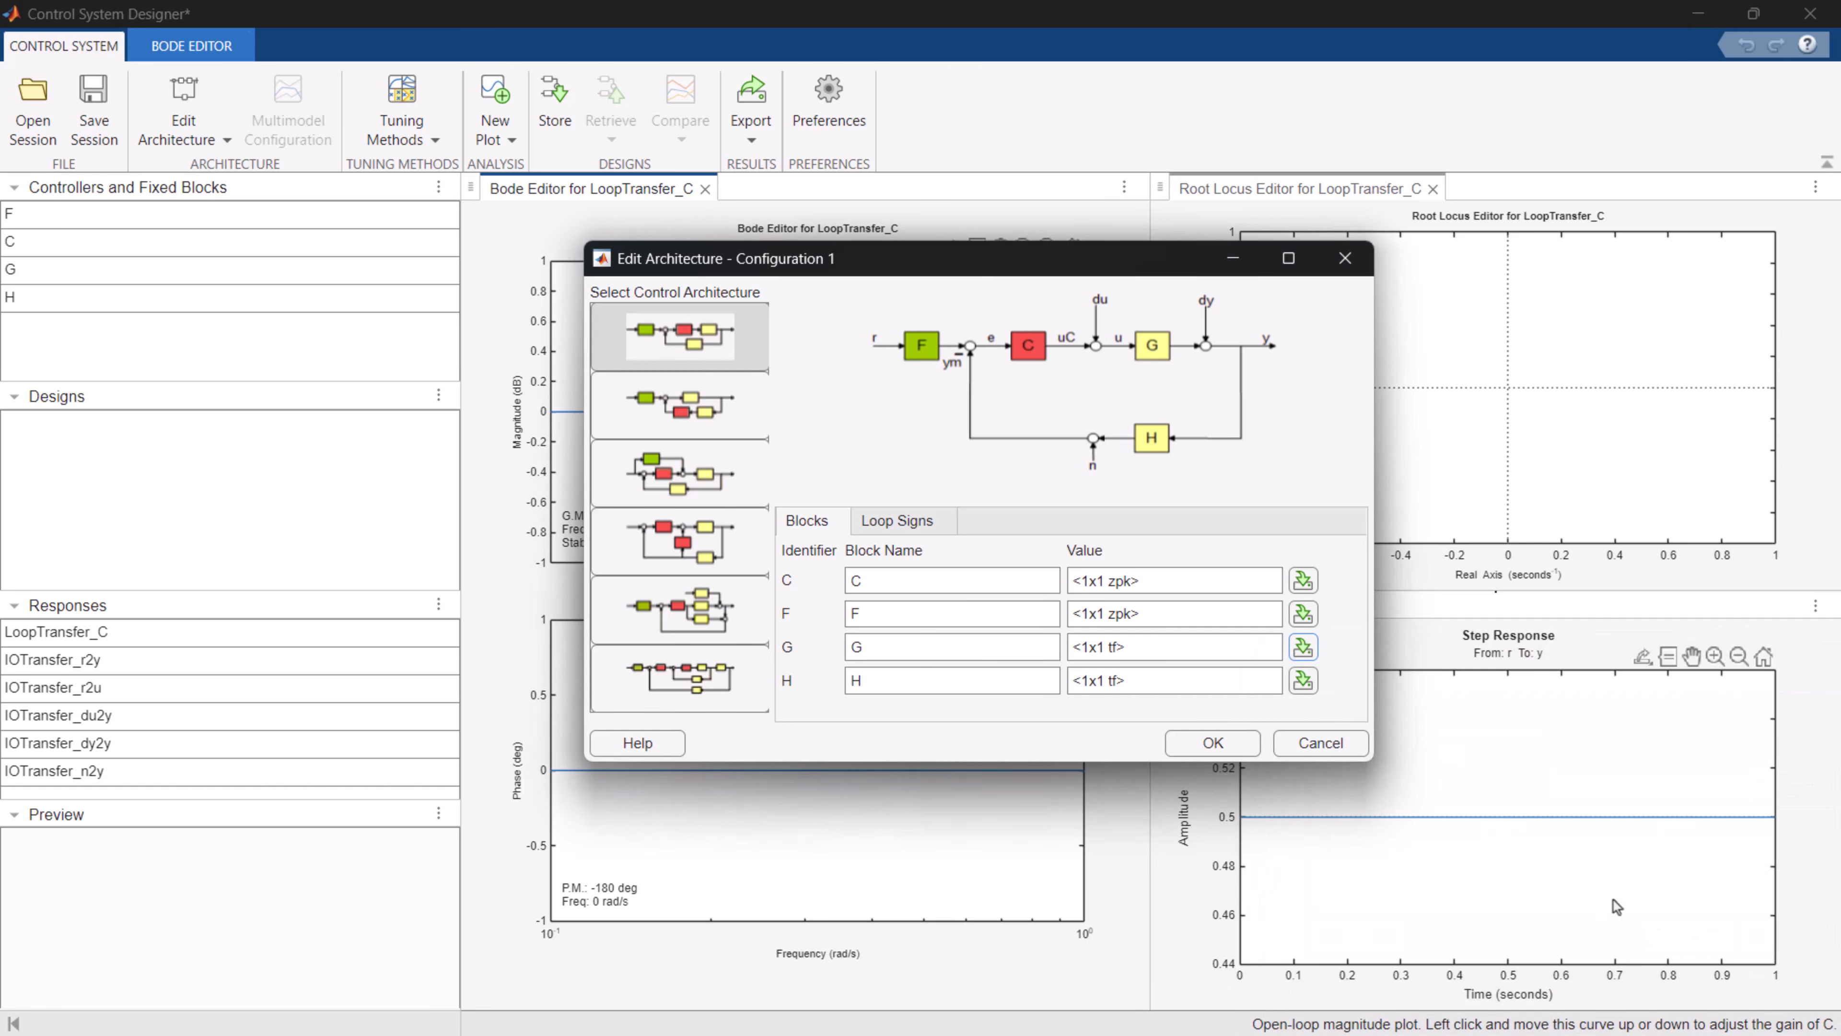
left_click(1218, 744)
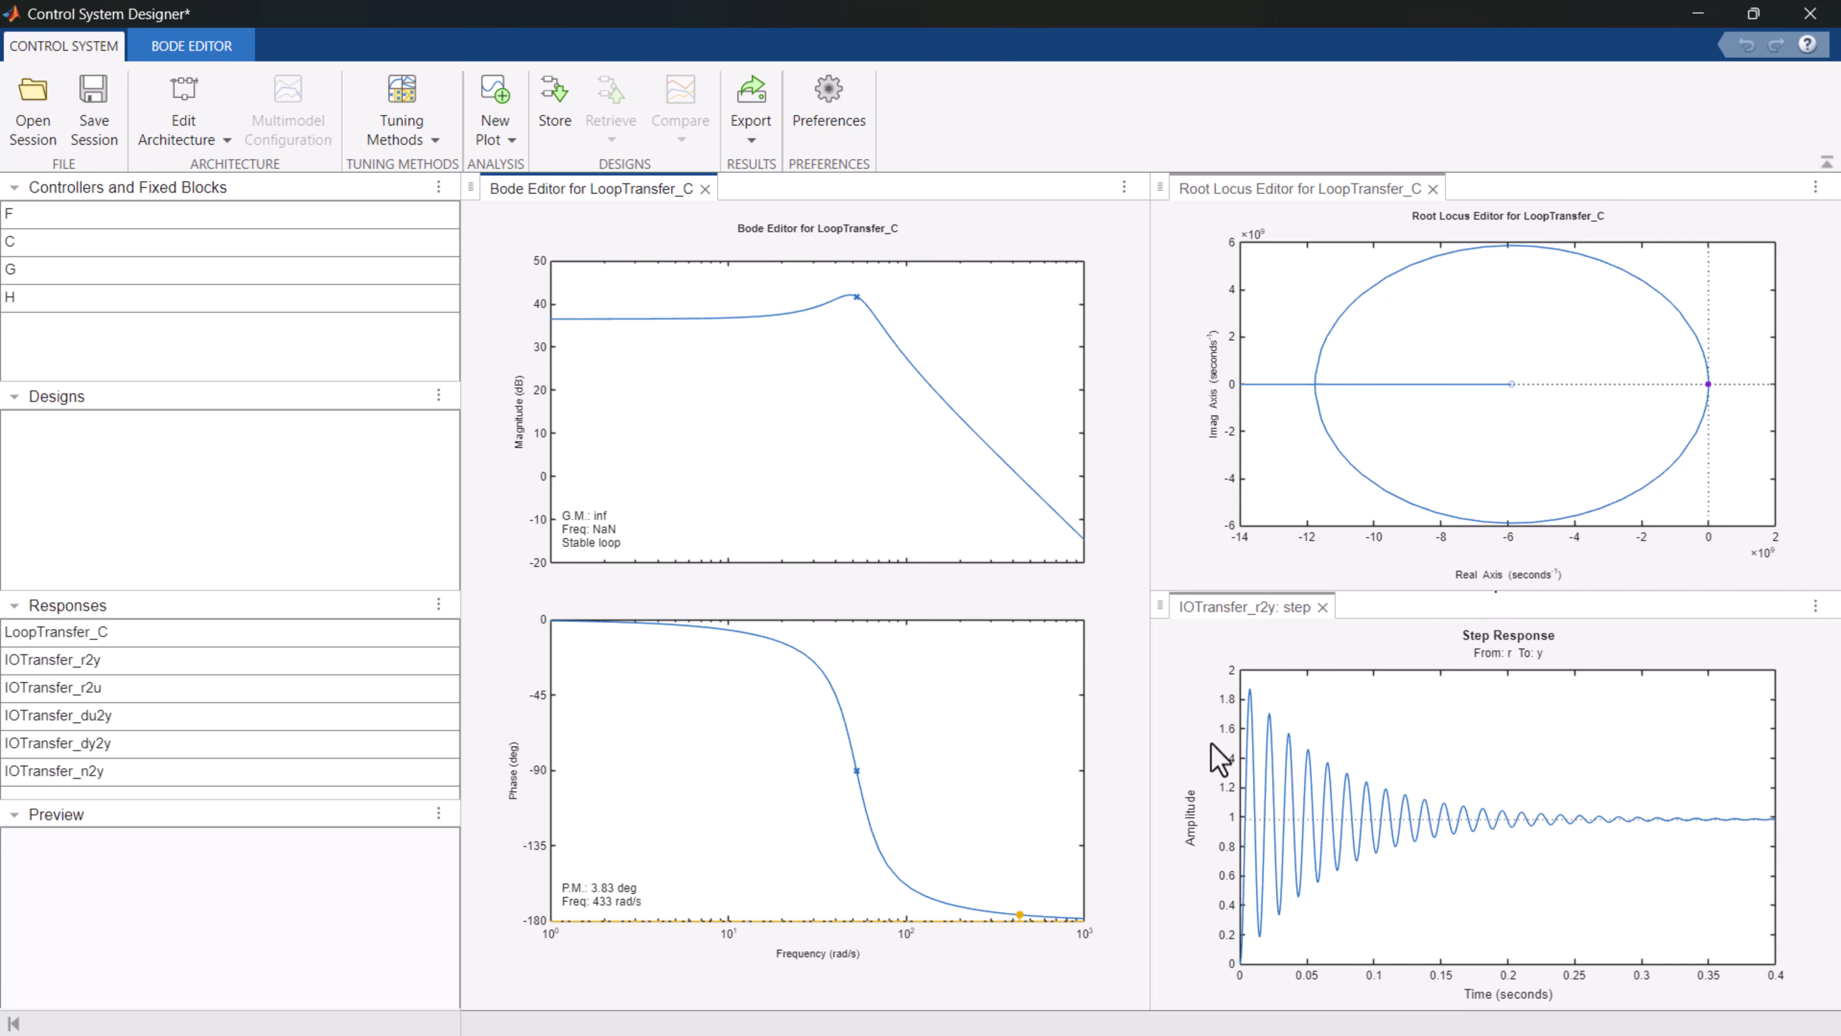
Add a step response bound with 0.5 s rise time, 1.5 s settling time and 10% overshoot to the r-to-y step plot.
right_click(1544, 718)
mouse_move(1656, 841)
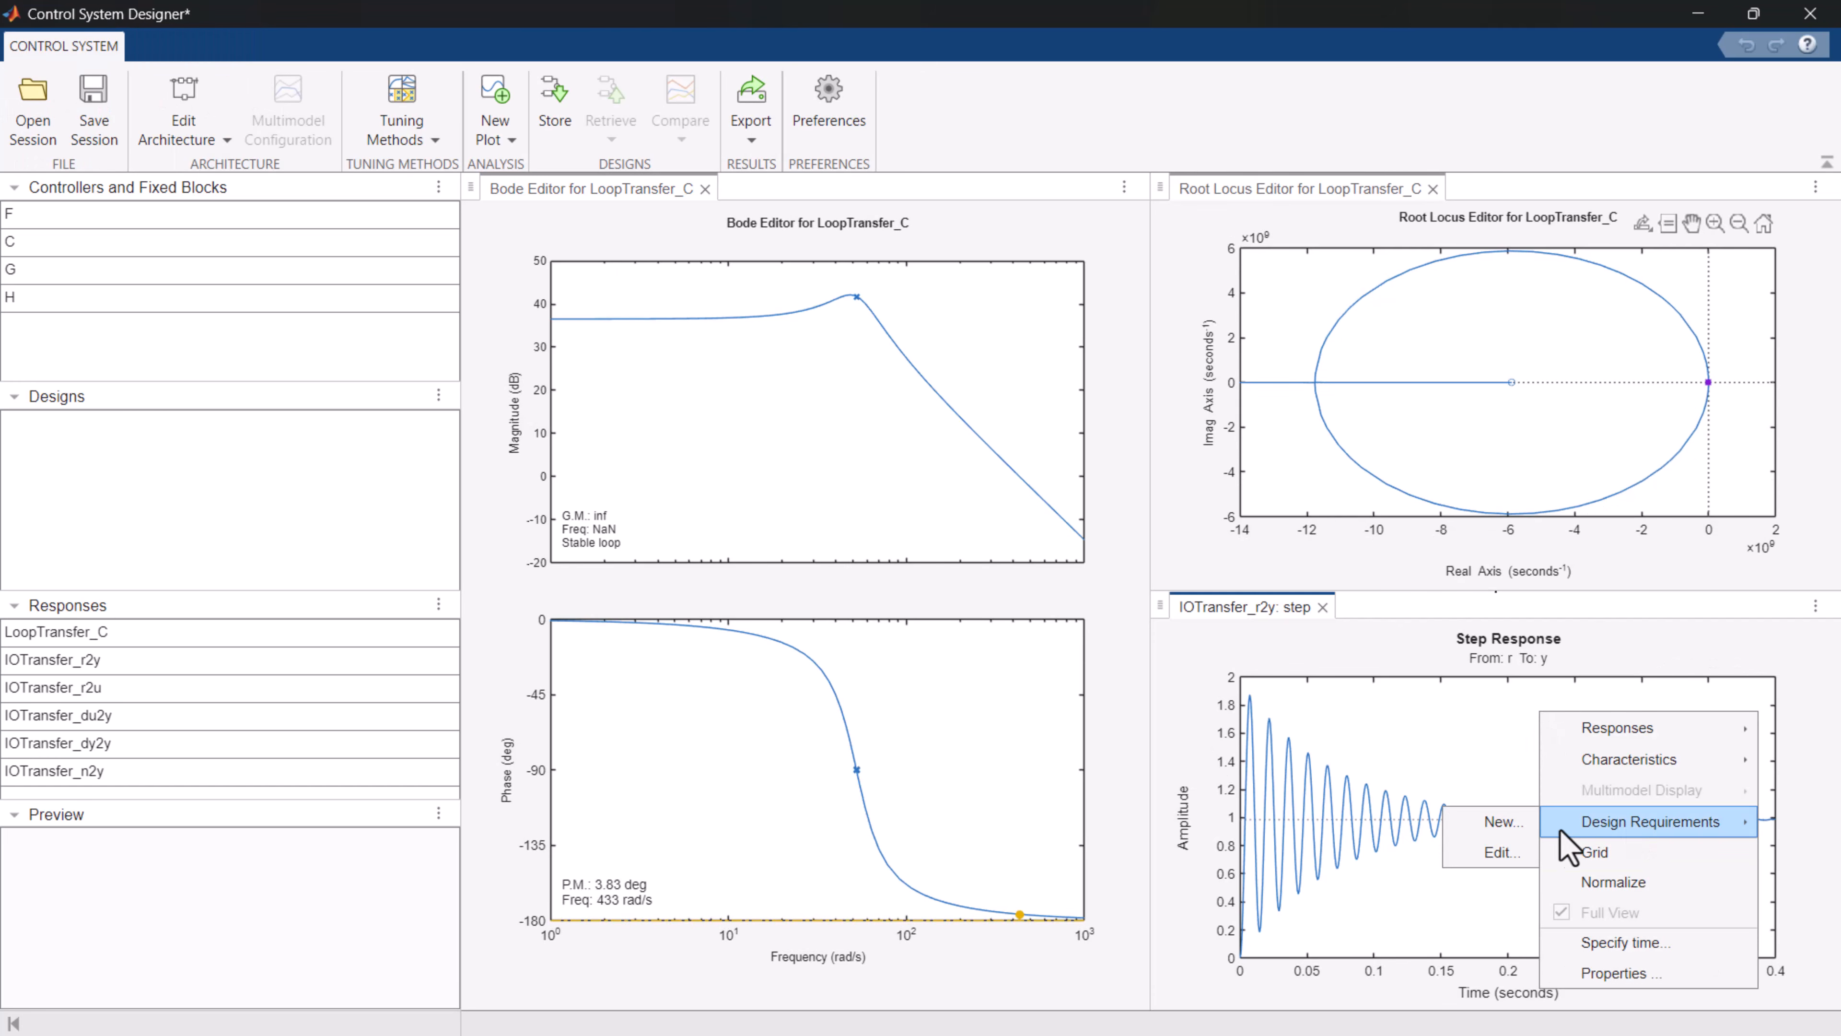
left_click(1455, 822)
left_click(1363, 502)
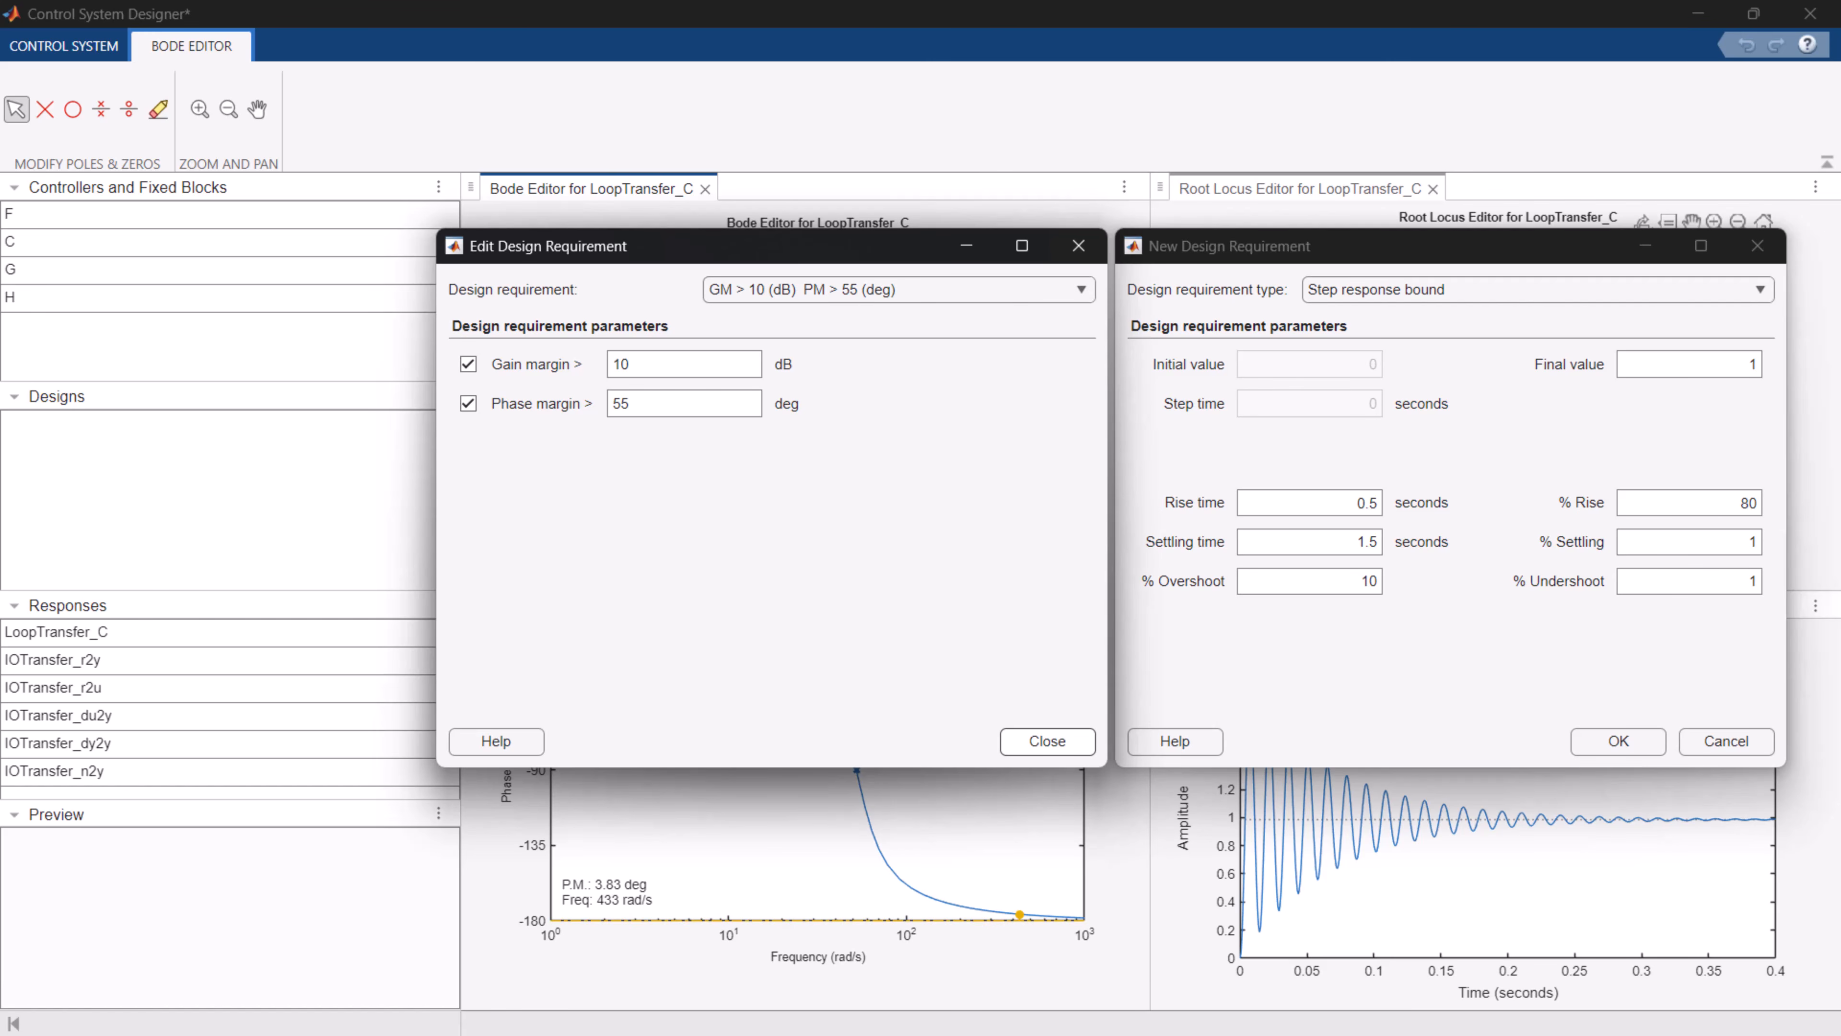
left_click(1606, 747)
mouse_move(1388, 747)
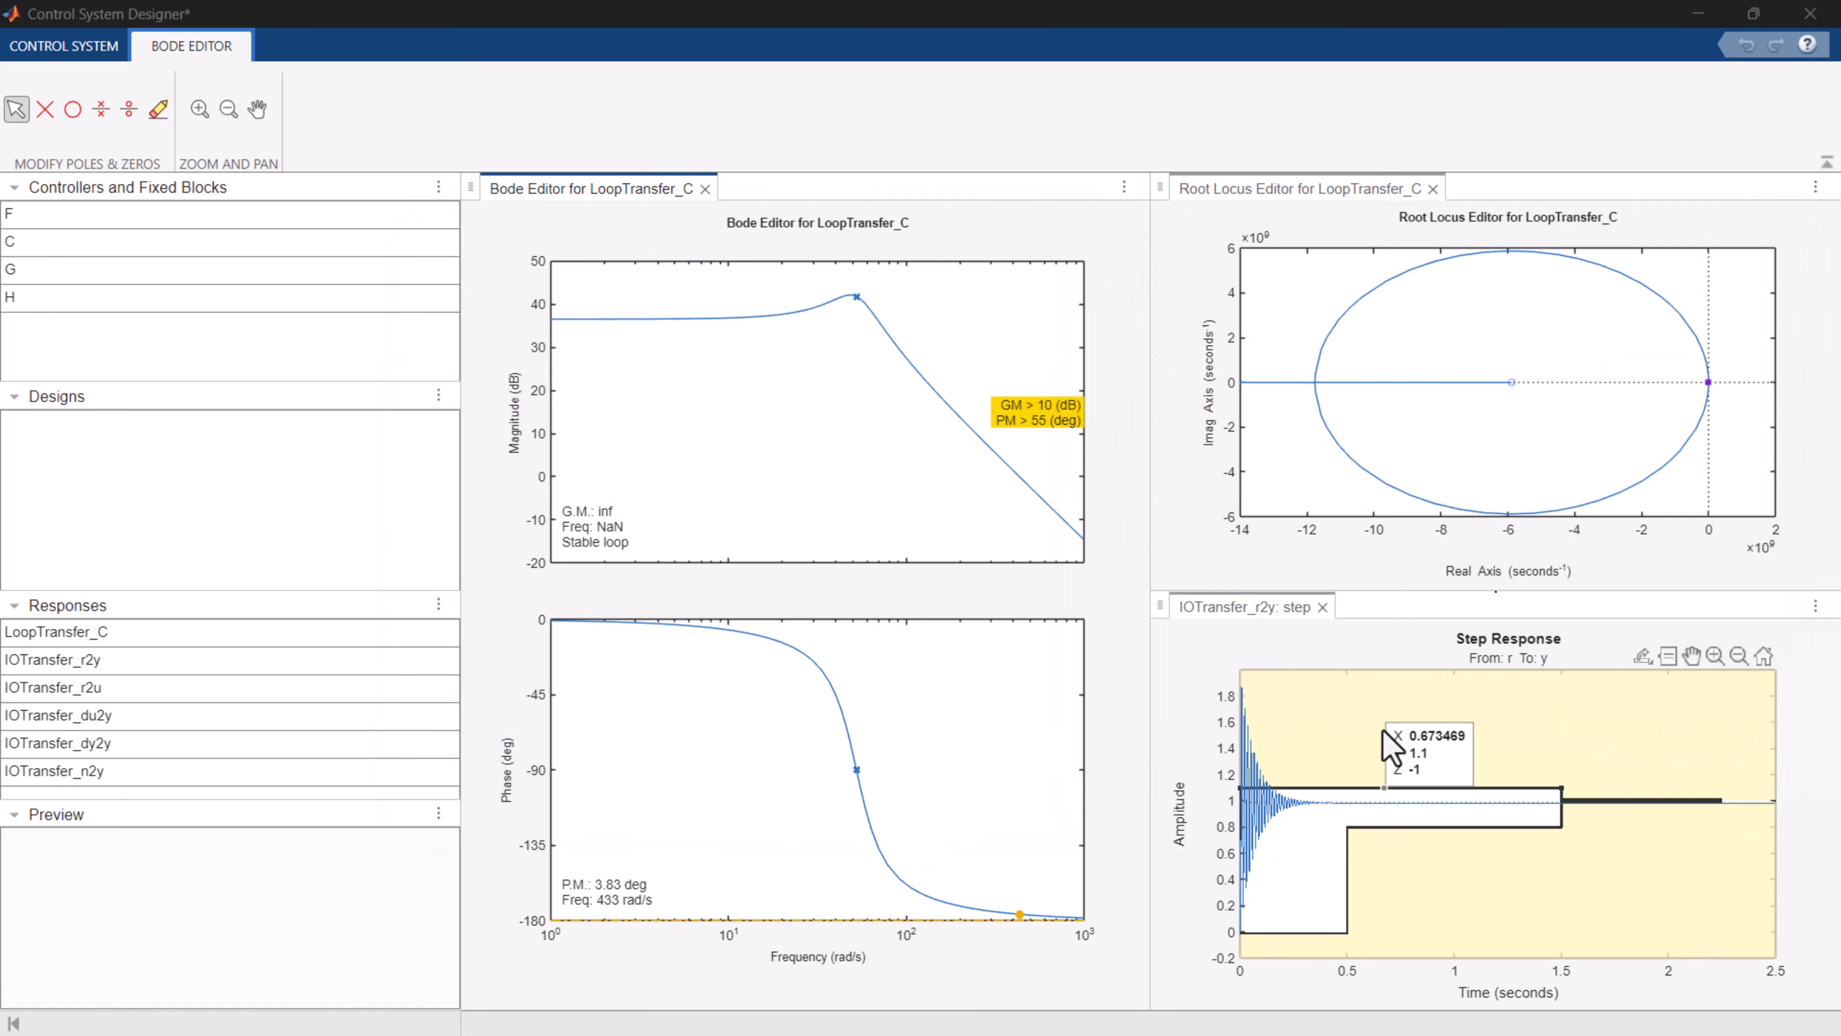
left_click(93, 51)
left_click(399, 145)
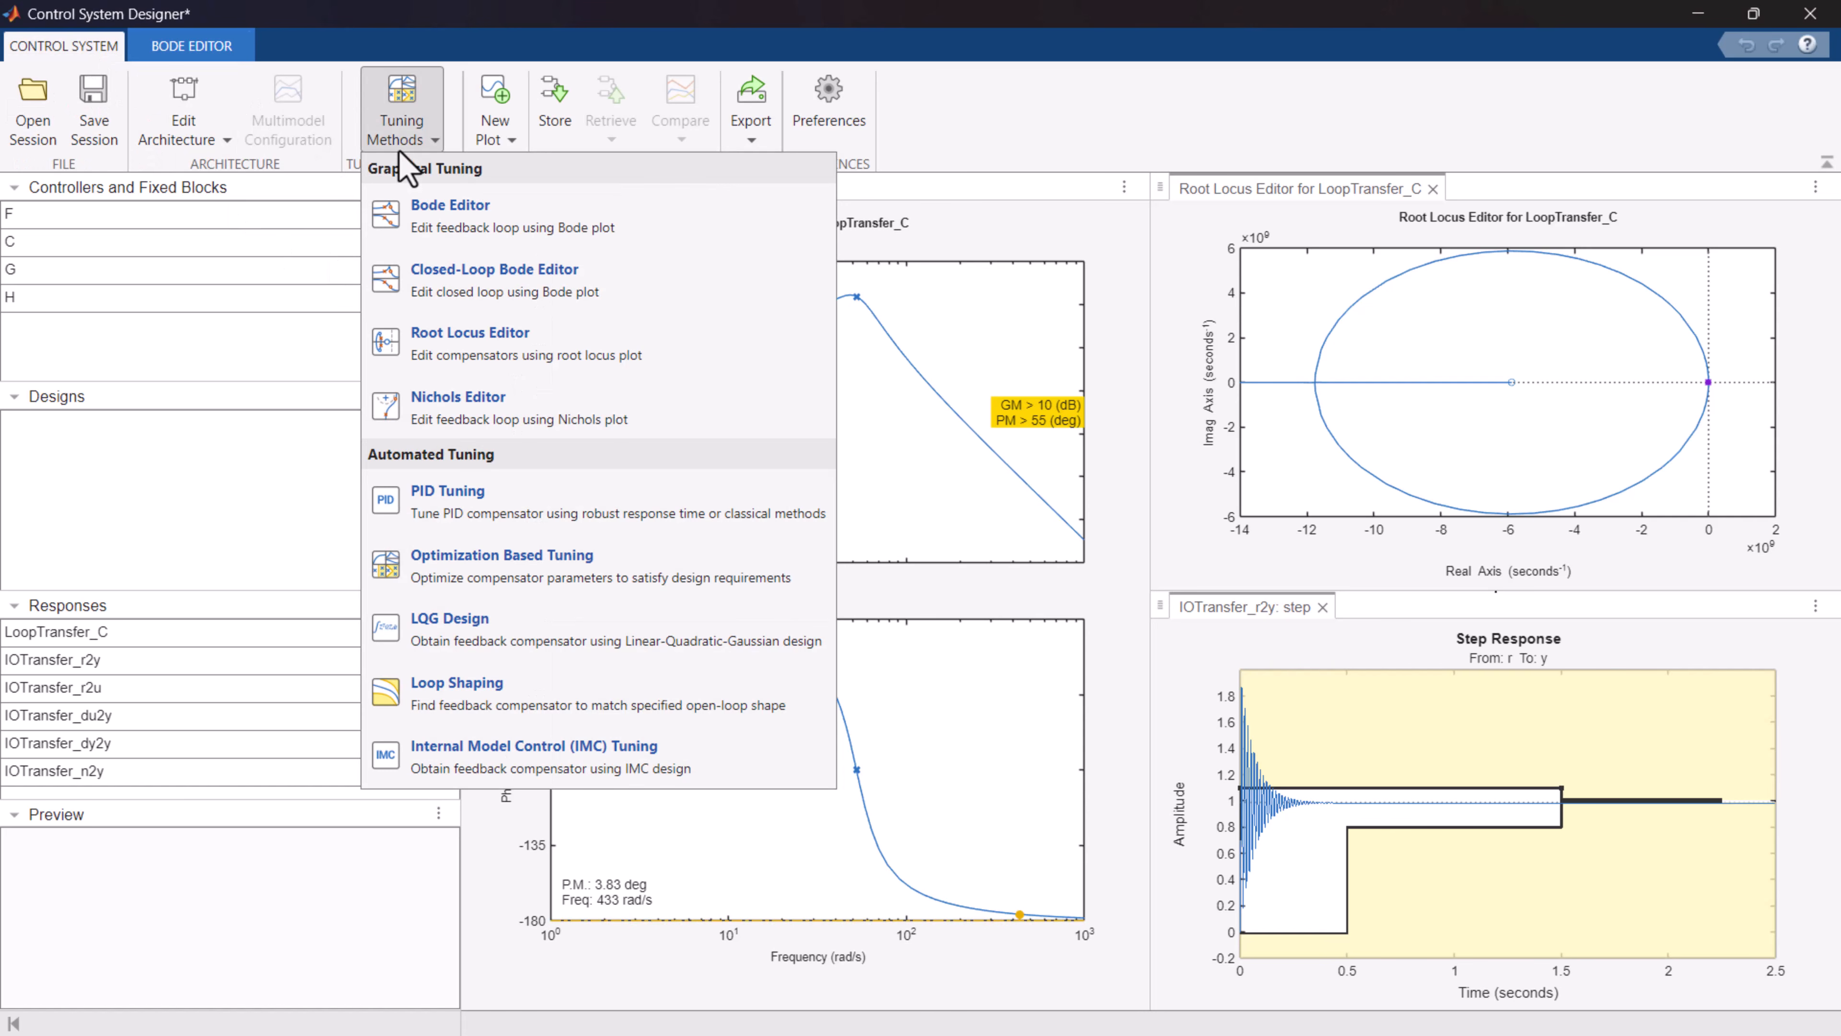
left_click(401, 149)
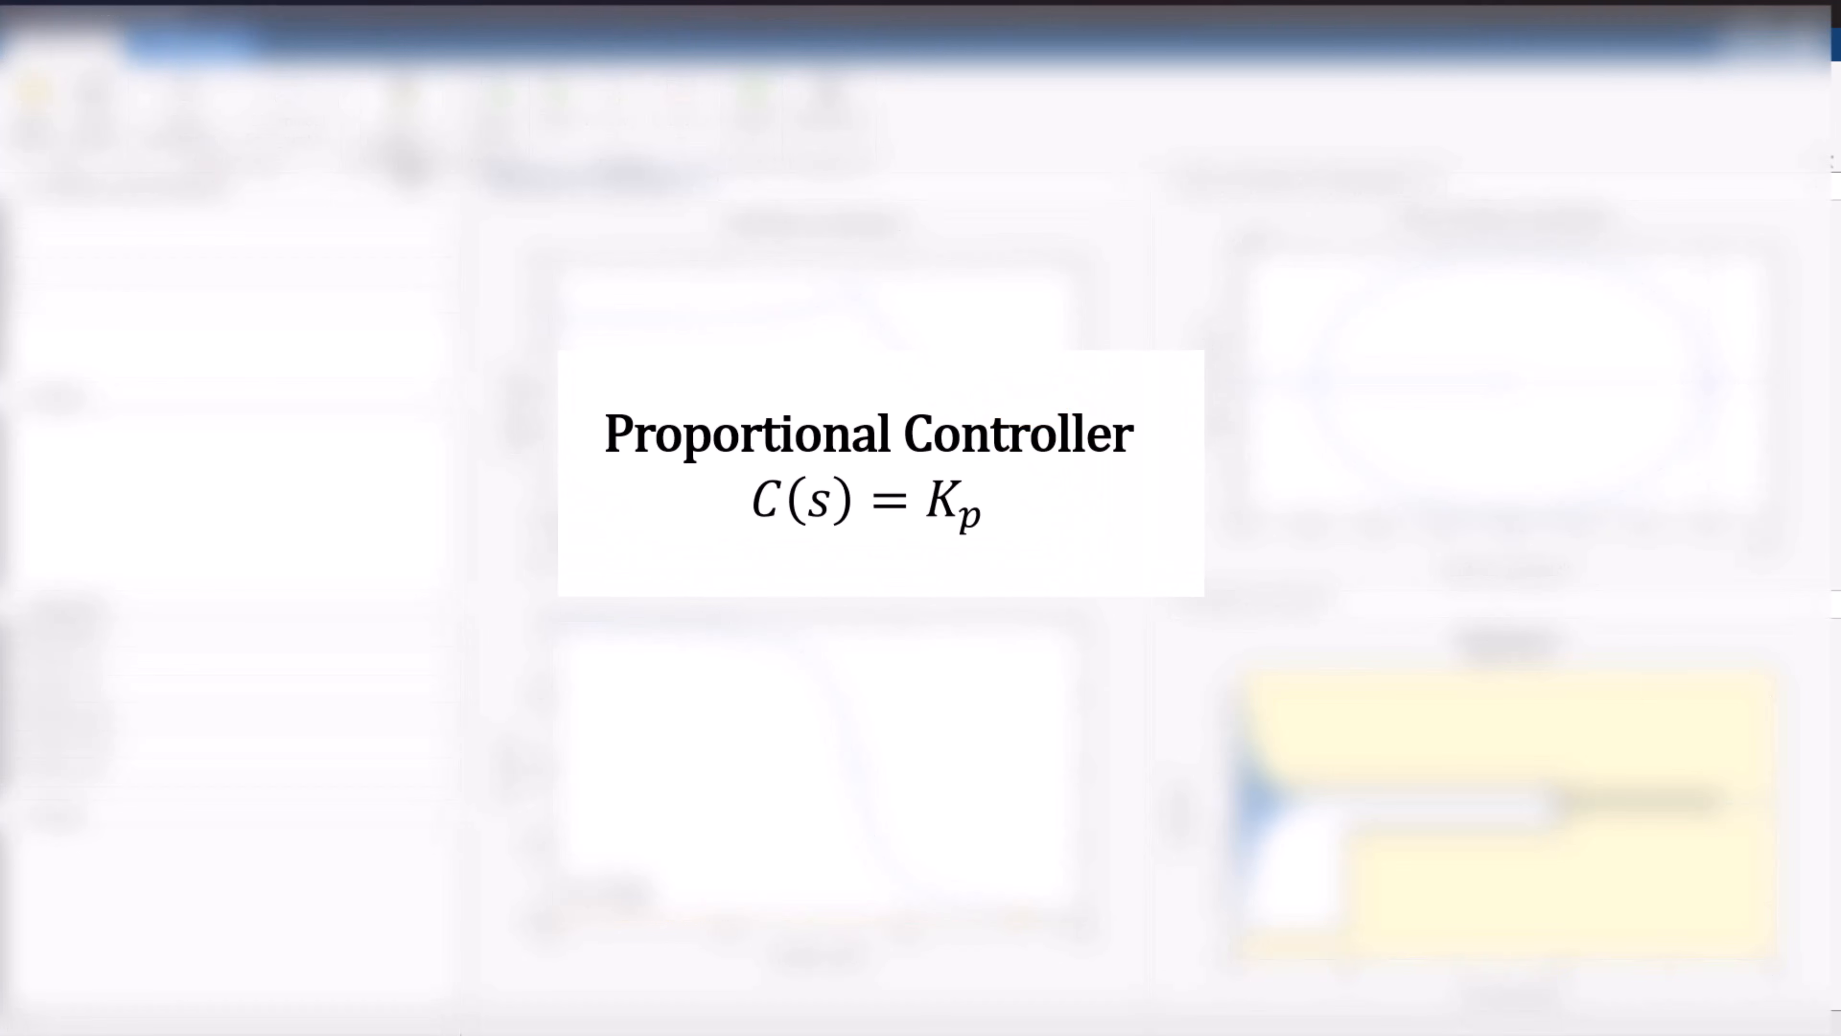
Reduce compensator C's gain to about 0.02731 by lowering the Bode magnitude curve, and store the proportional design.
right_click(723, 399)
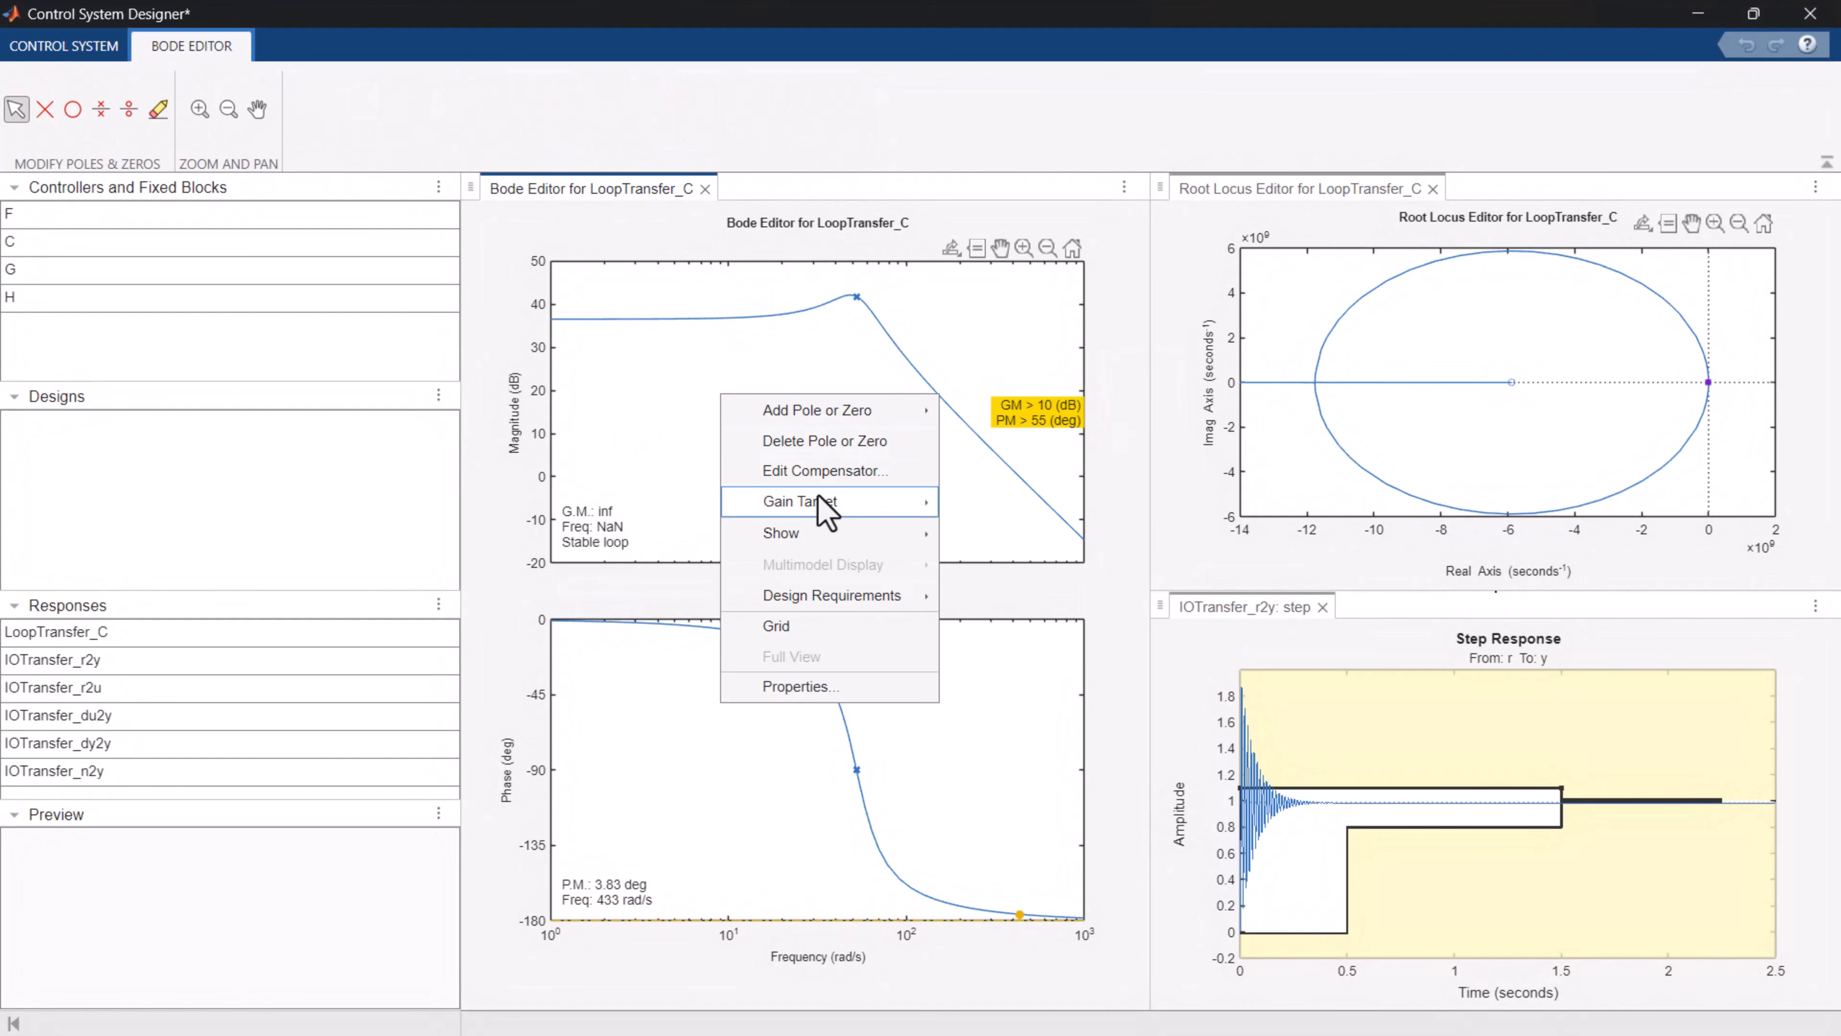
left_click(838, 479)
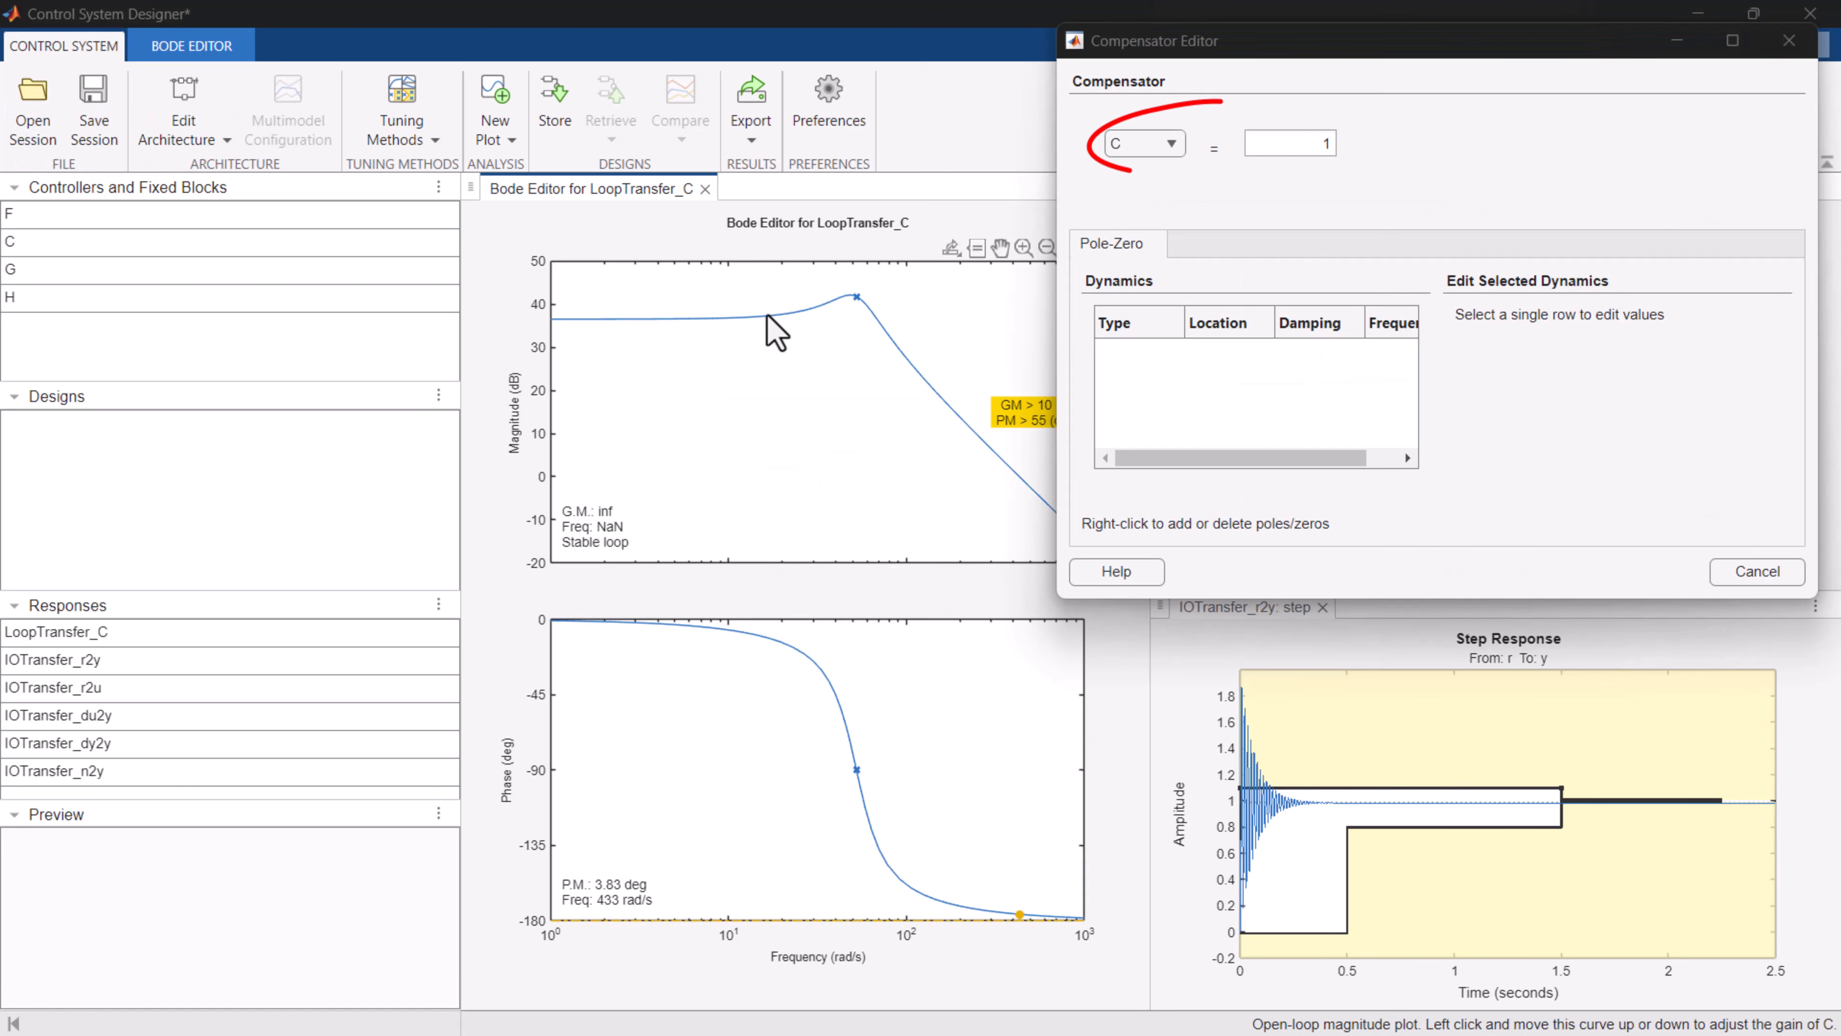
left_click_drag(768, 320, 812, 442)
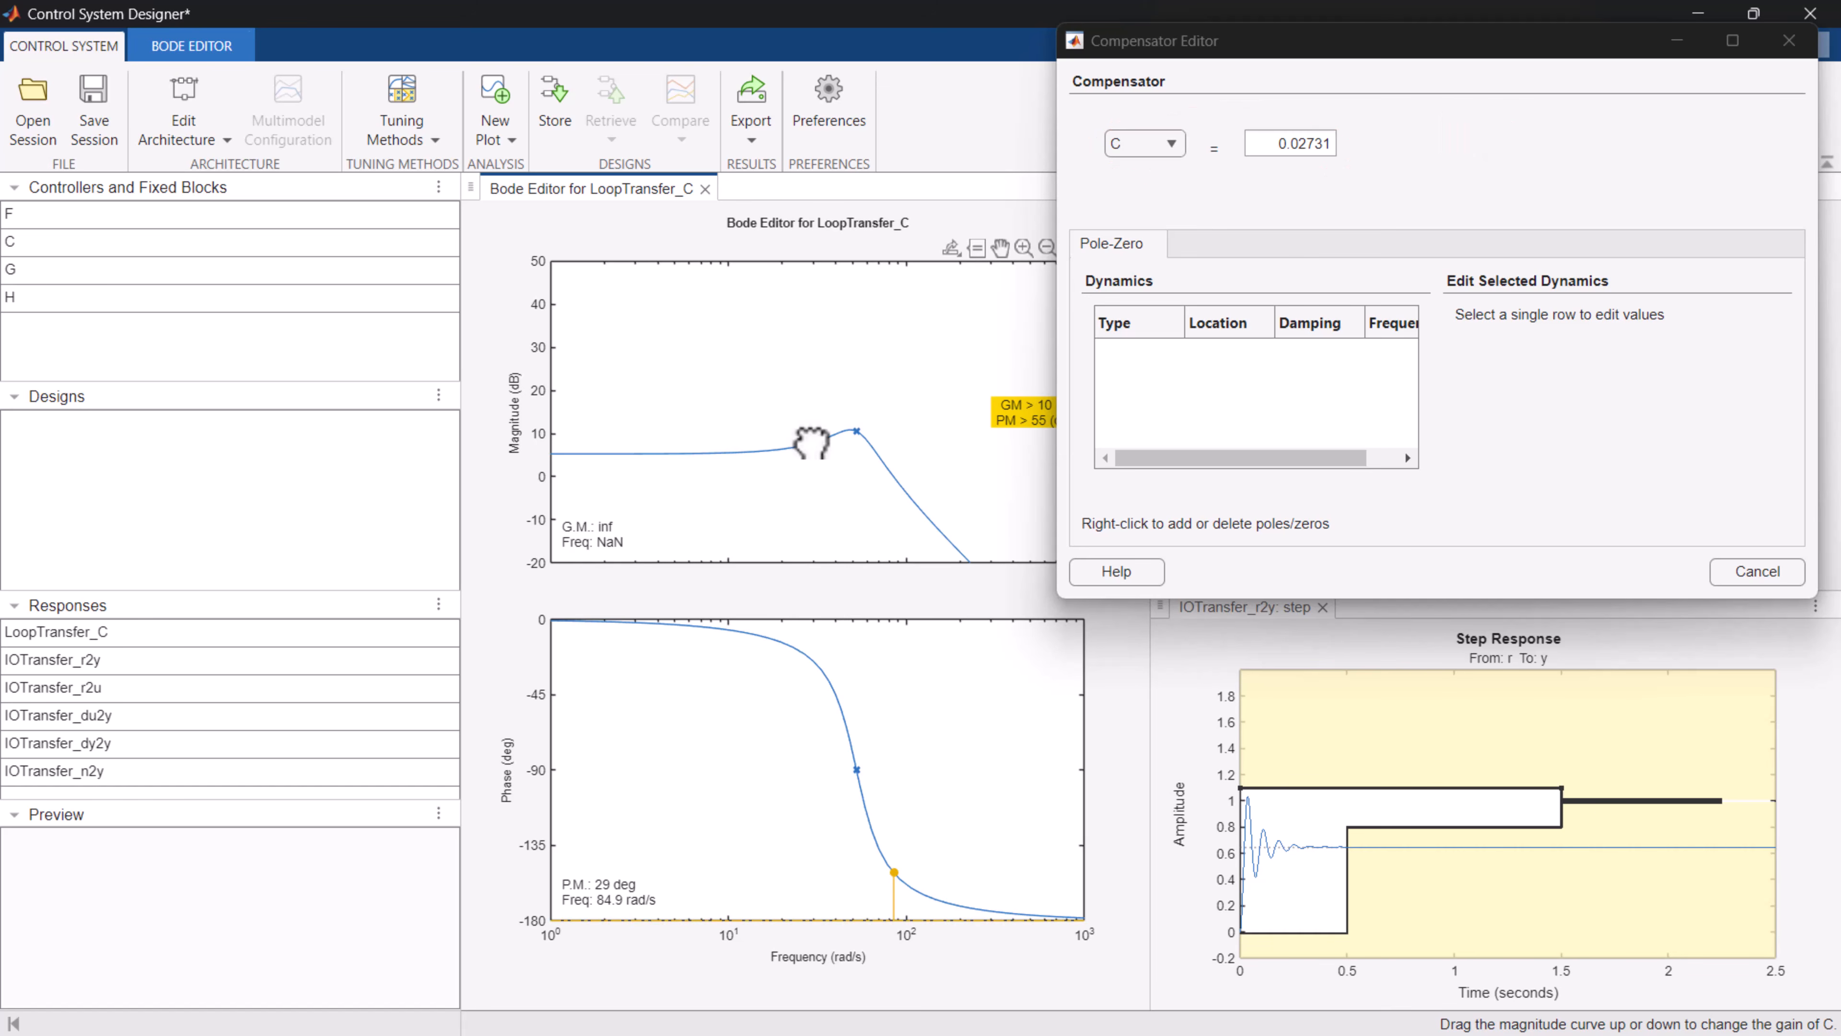
left_click_drag(812, 443, 812, 441)
left_click(557, 104)
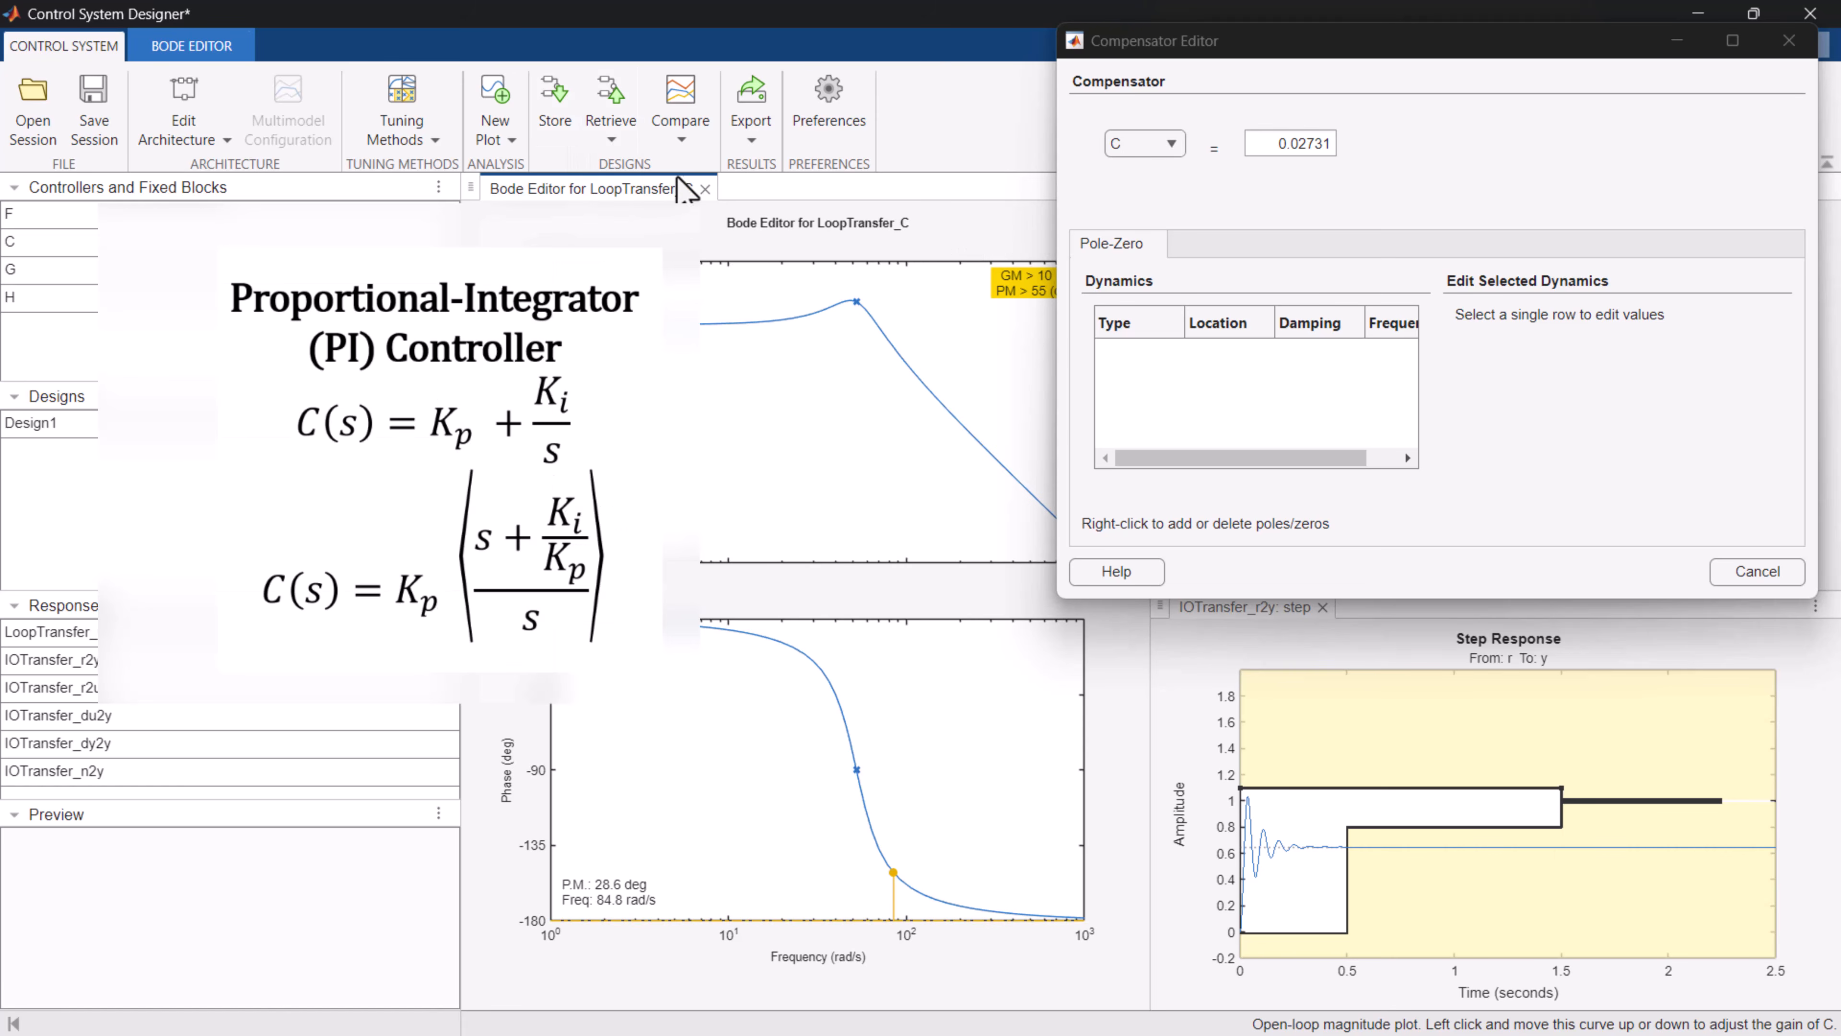
Add an integrator and a real zero to compensator C to form a PI controller.
right_click(1178, 378)
mouse_move(1233, 390)
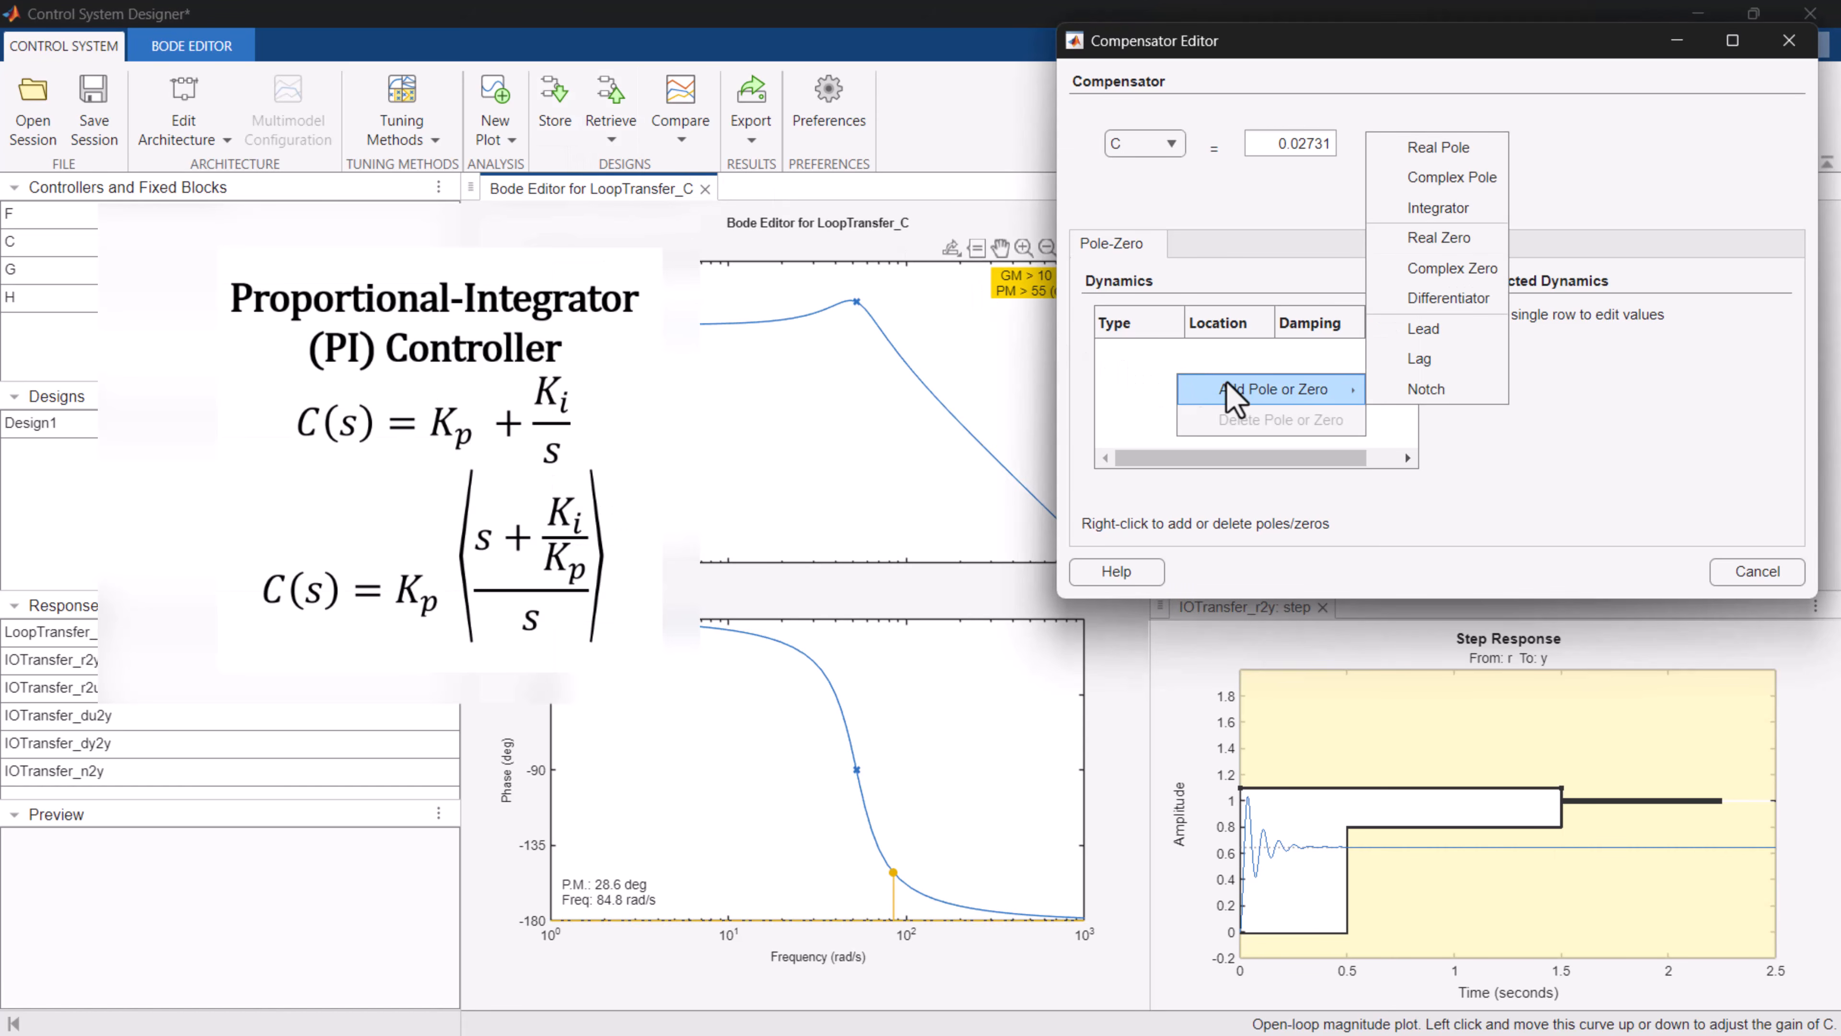
left_click(1466, 211)
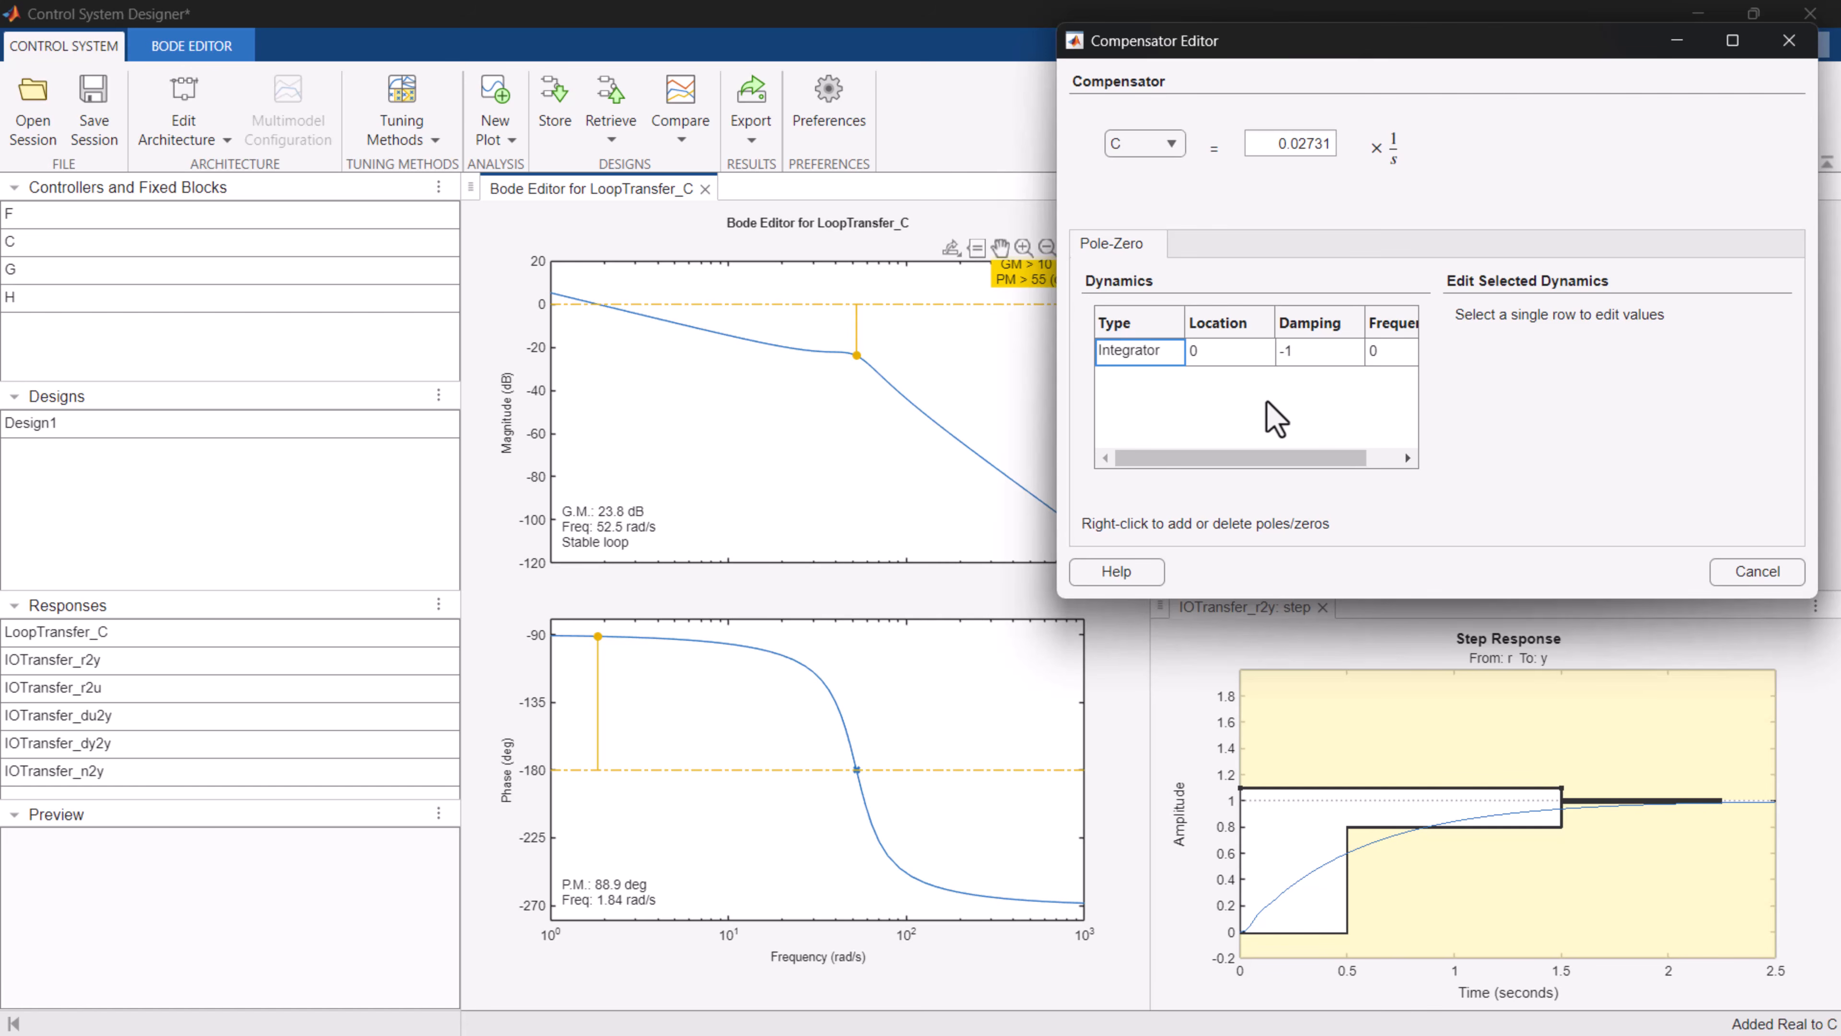
right_click(1276, 419)
mouse_move(1403, 424)
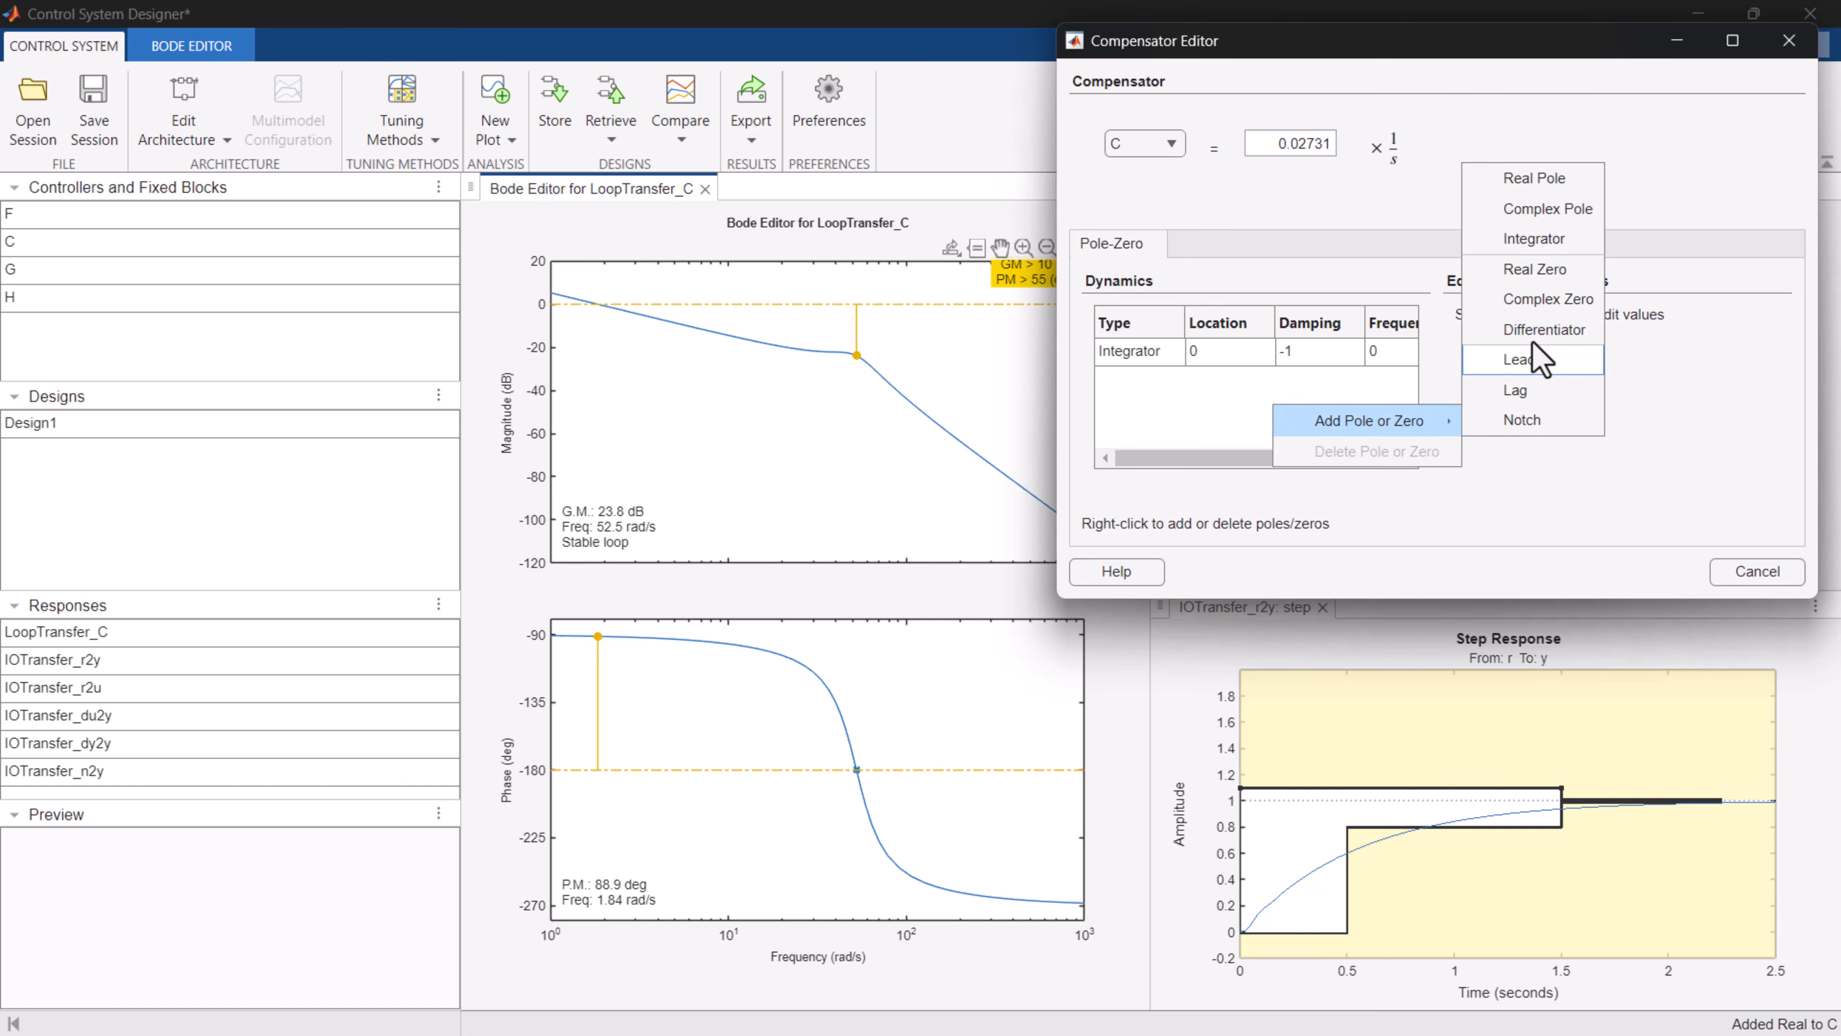
left_click(1551, 272)
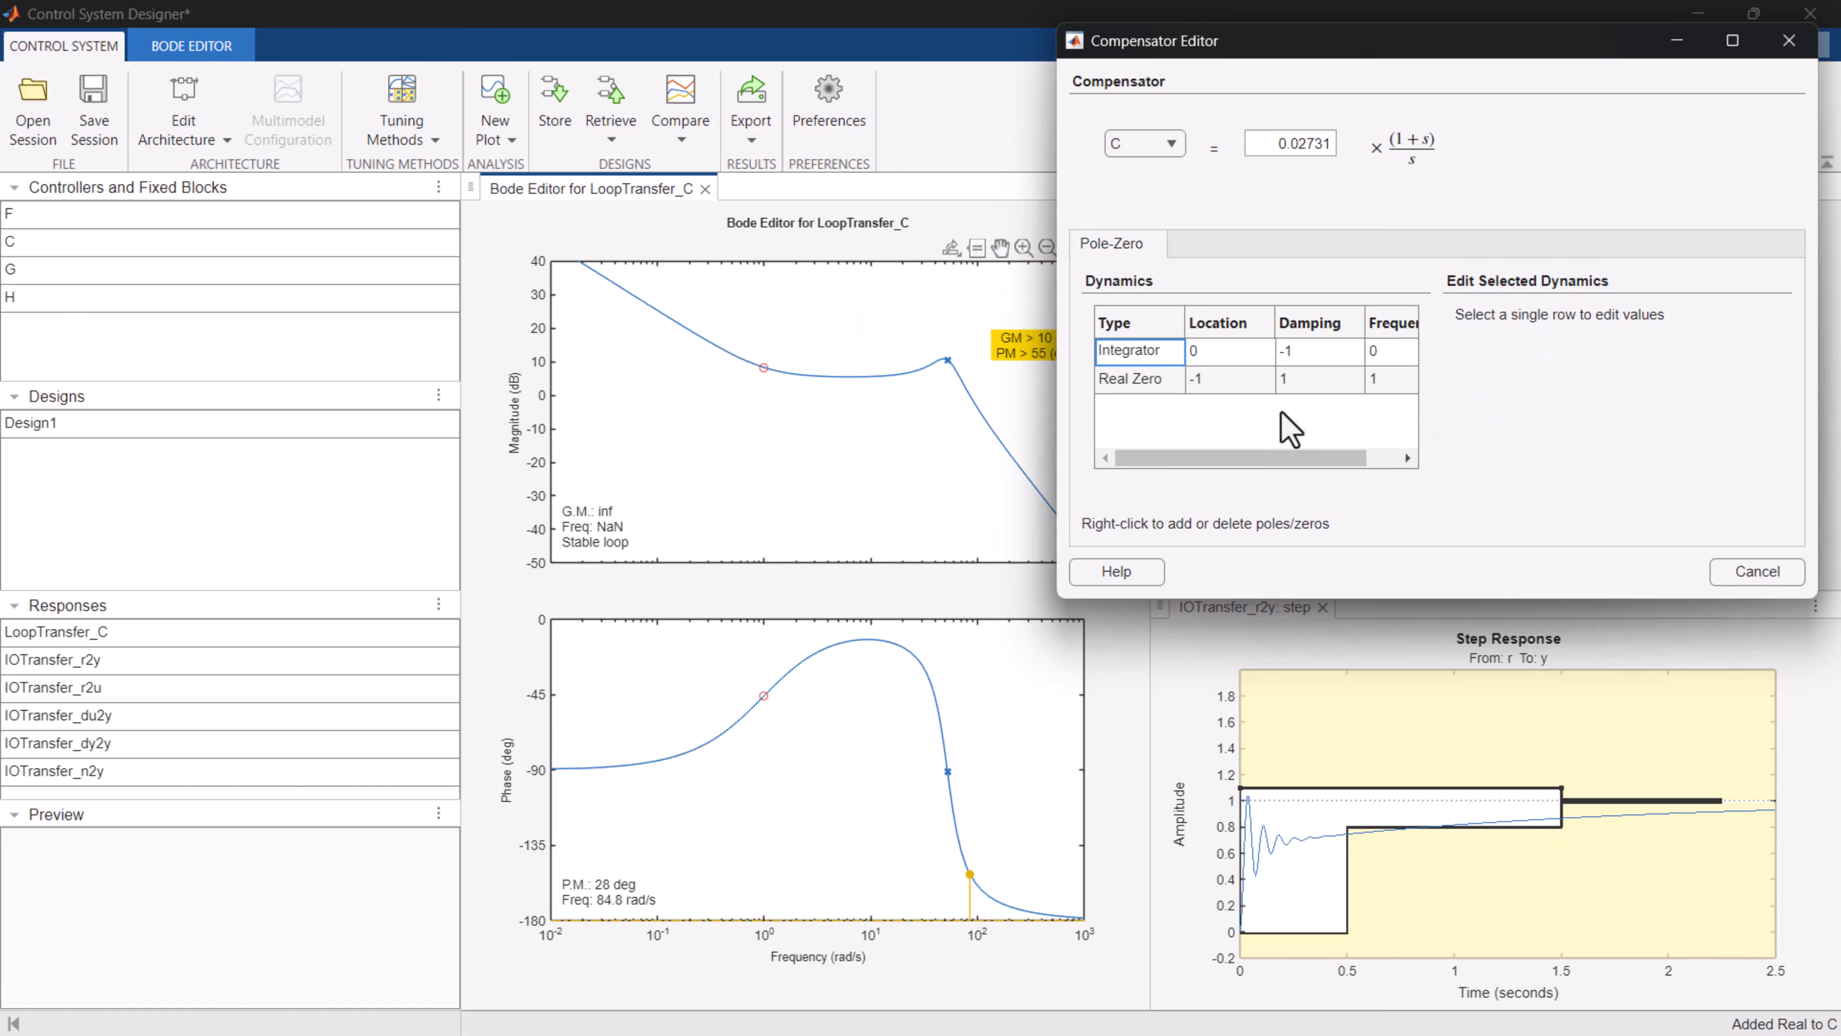
Set the real zero's location to -30 and store the PI controller as a new design.
left_click(1382, 380)
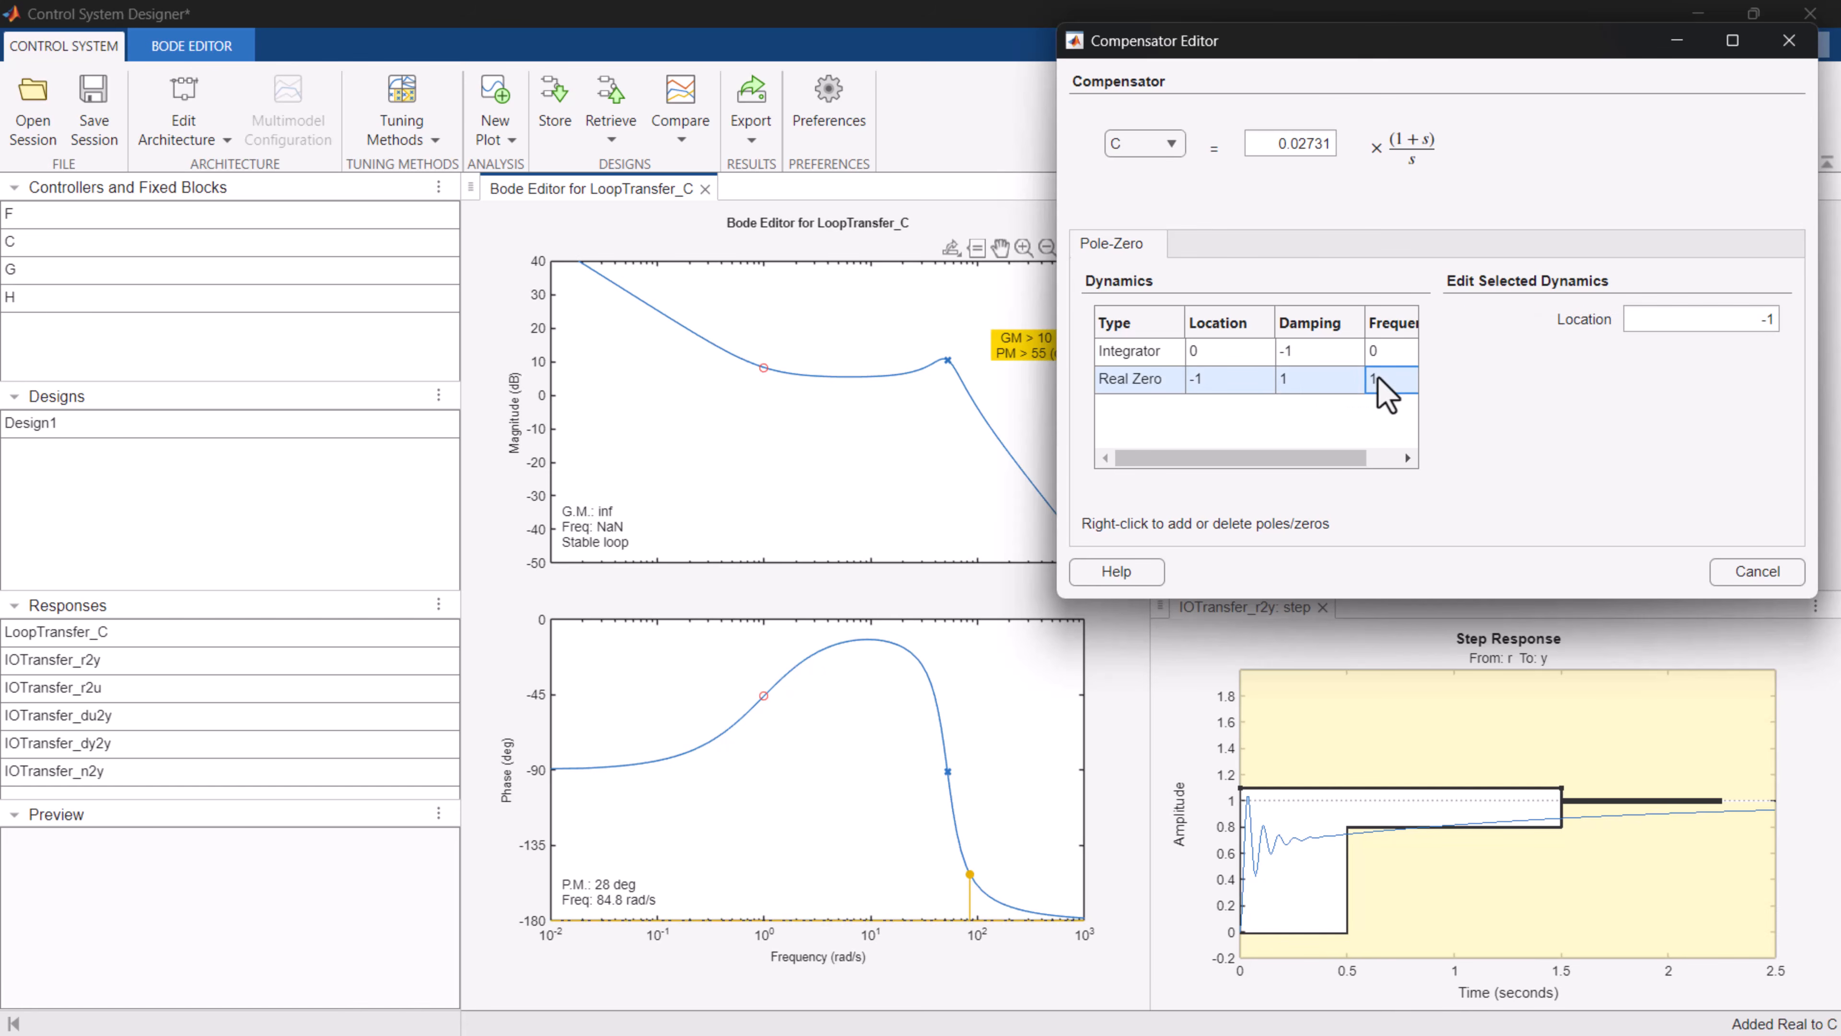
left_click(1767, 320)
type("-40")
key("Return")
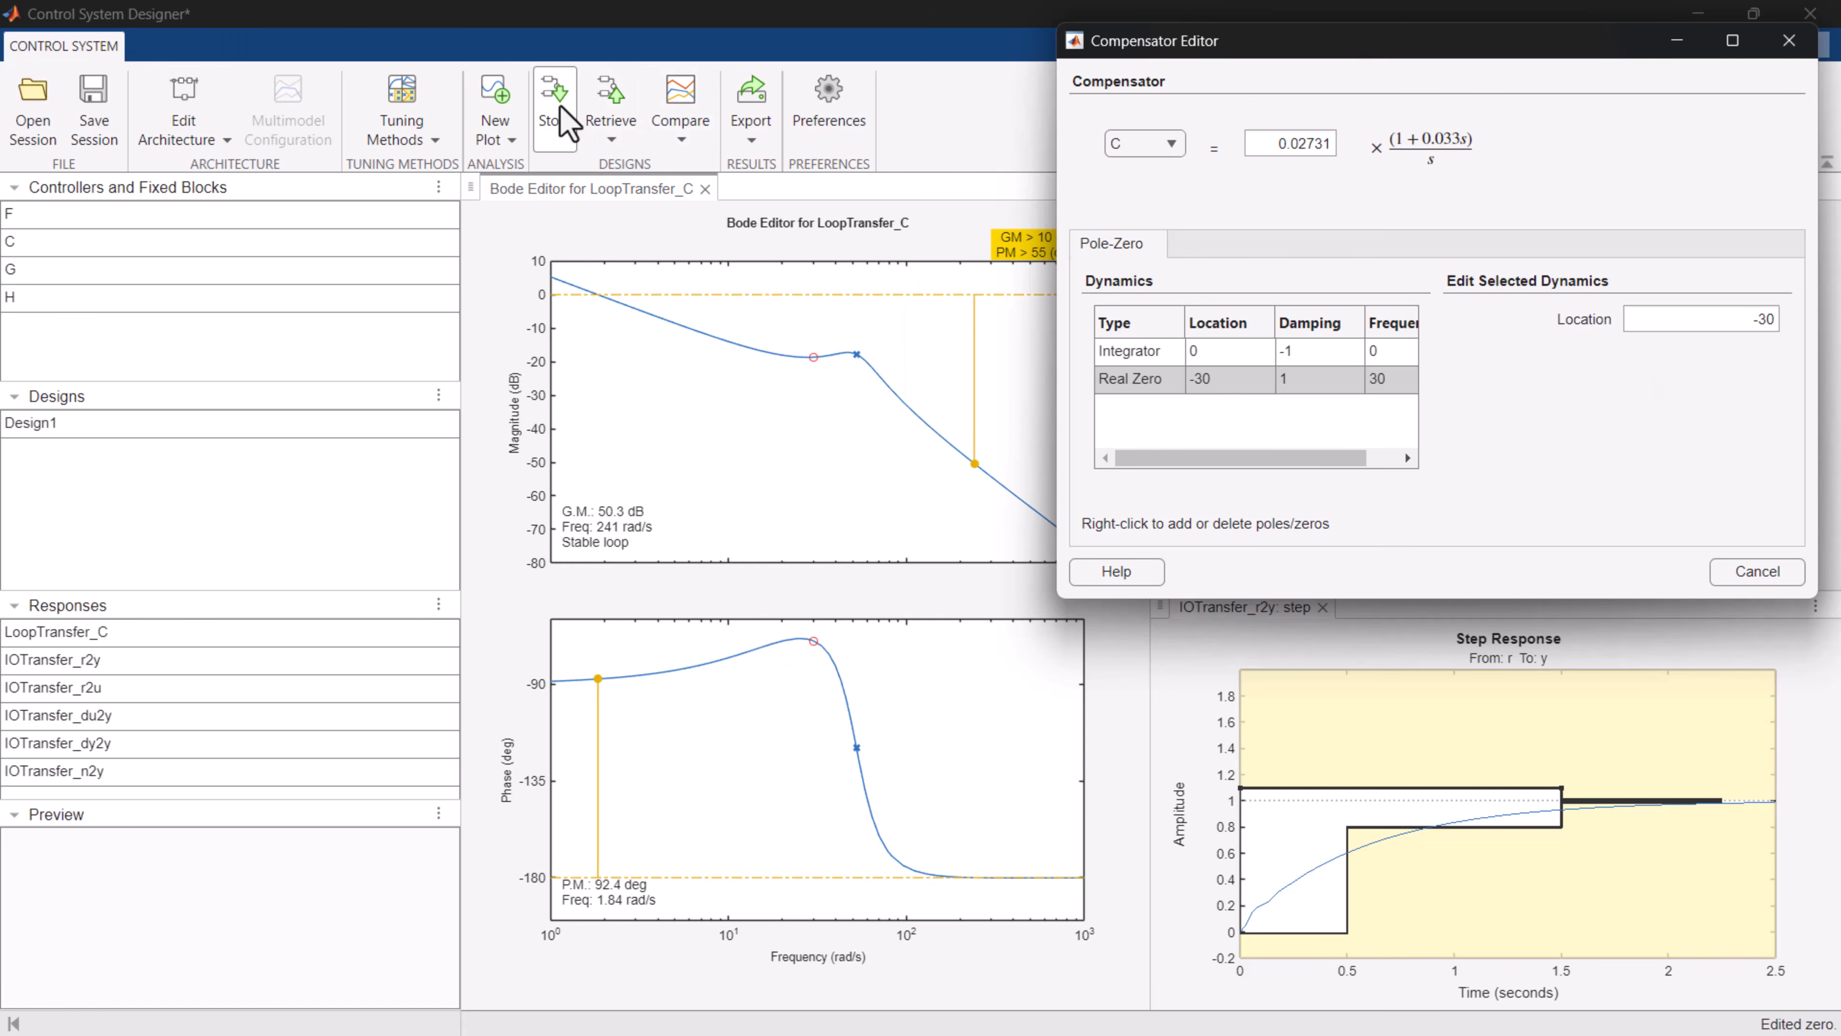
left_click(558, 109)
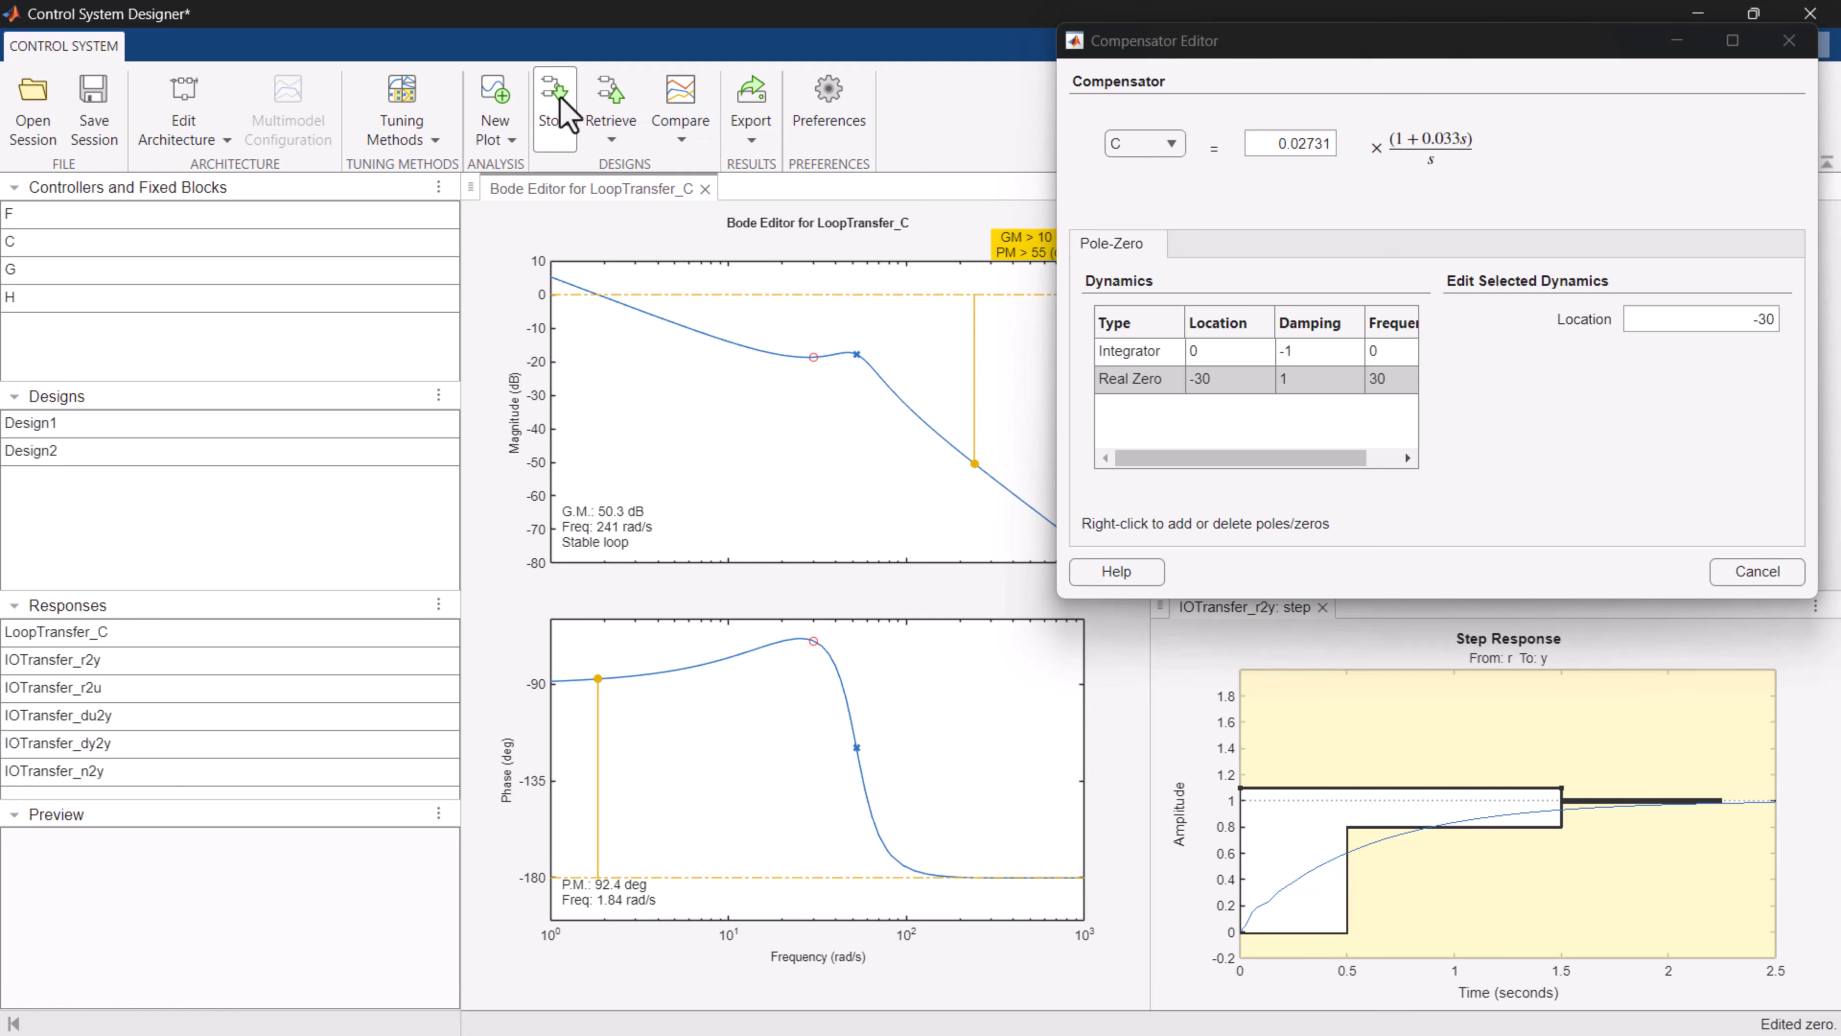
left_click(91, 461)
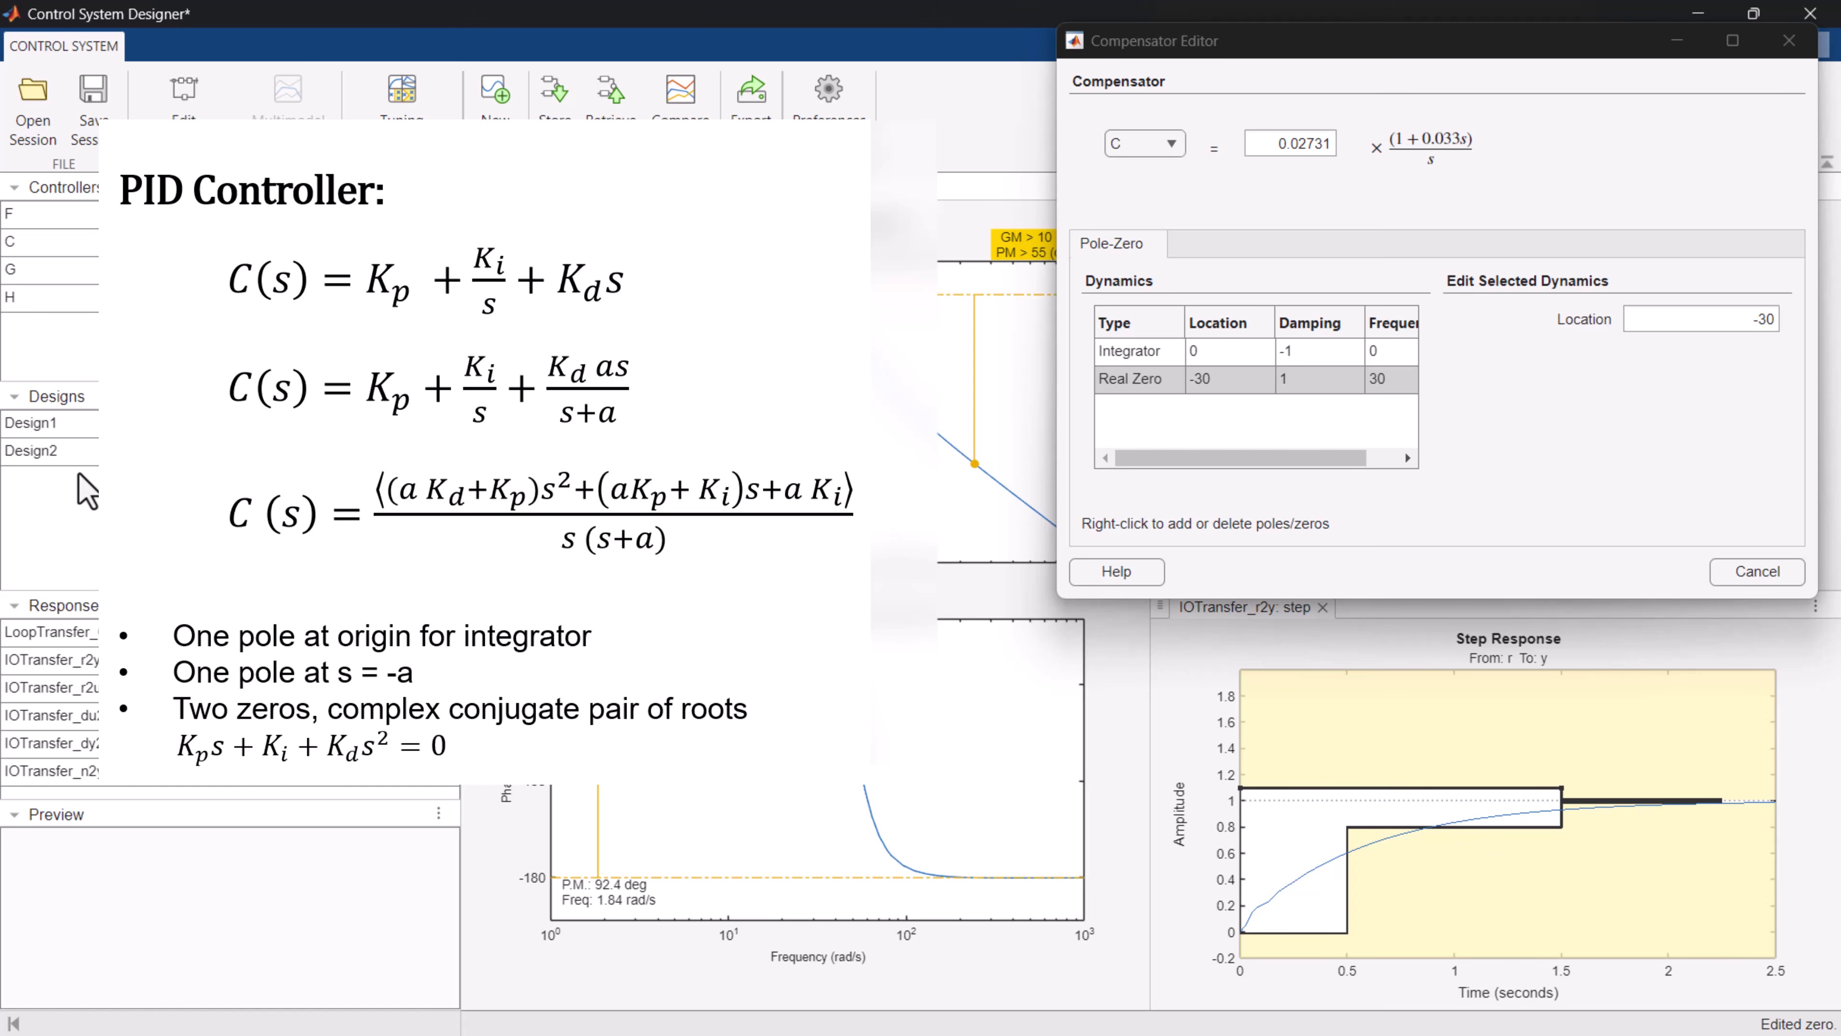
Delete the real zero at -30 from compensator C, leaving only the integrator.
left_click(85, 492)
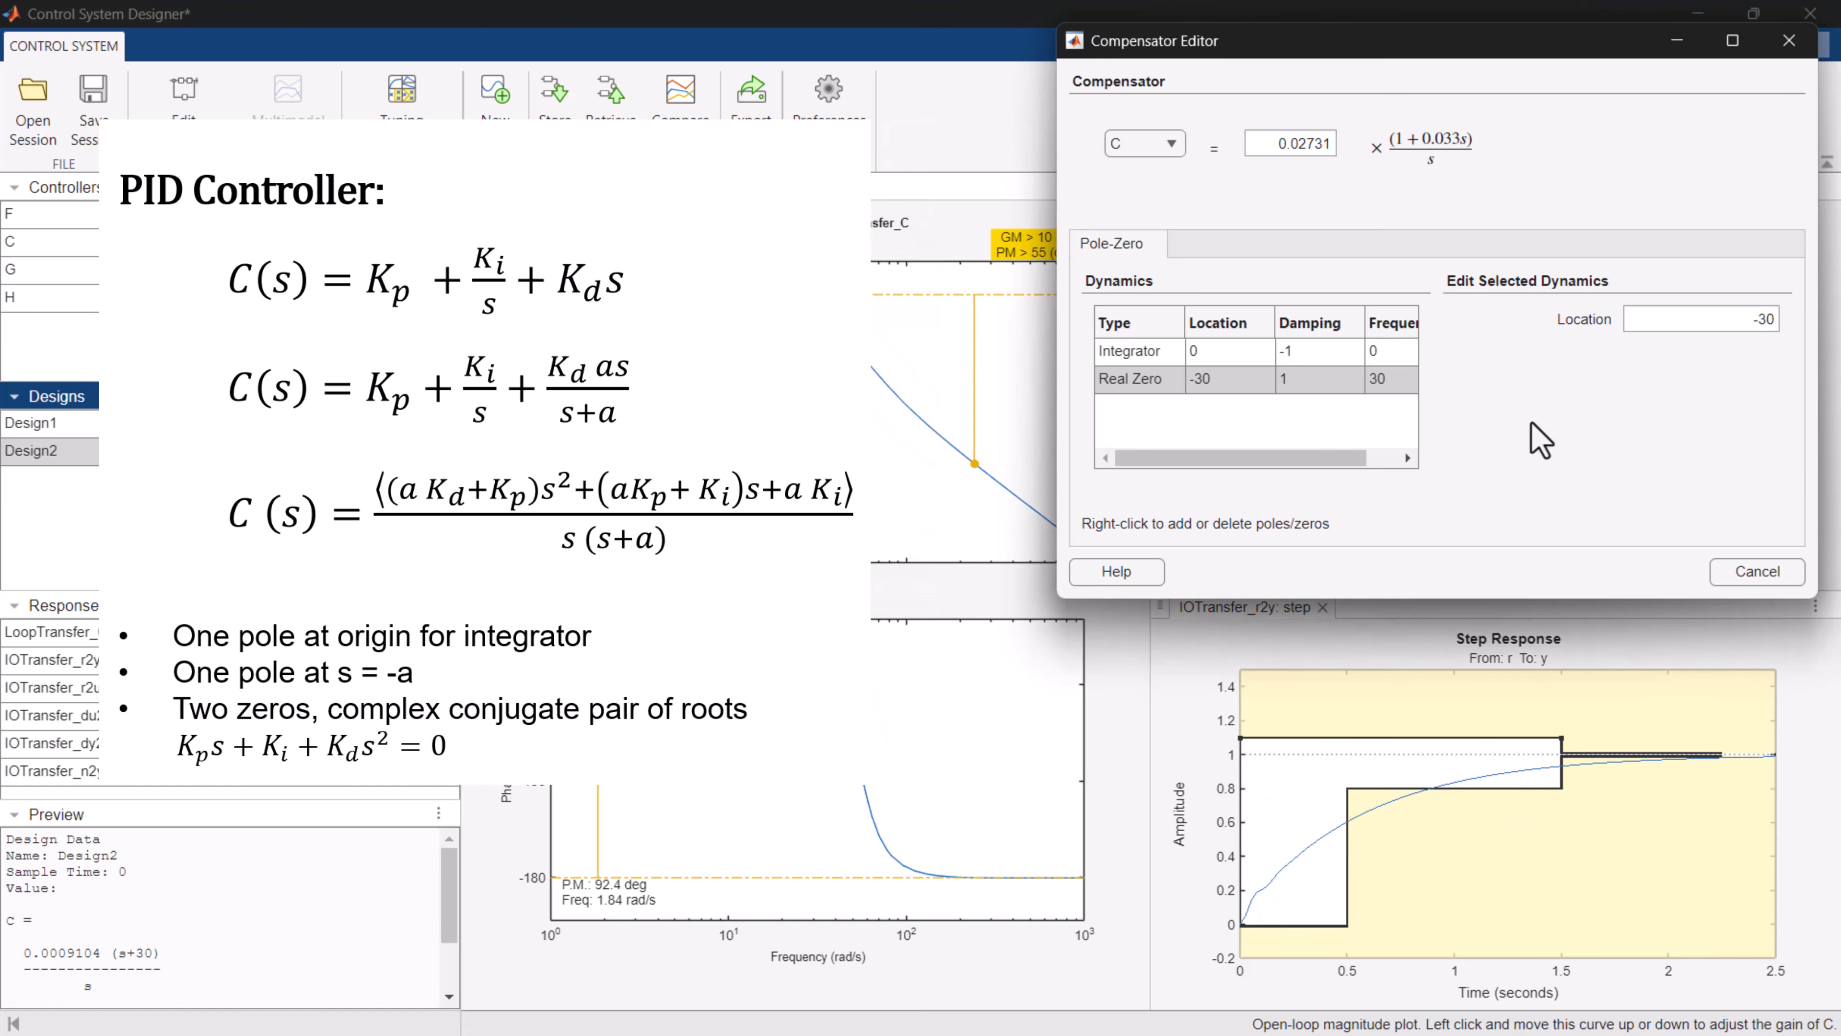
left_click(1303, 380)
right_click(1302, 381)
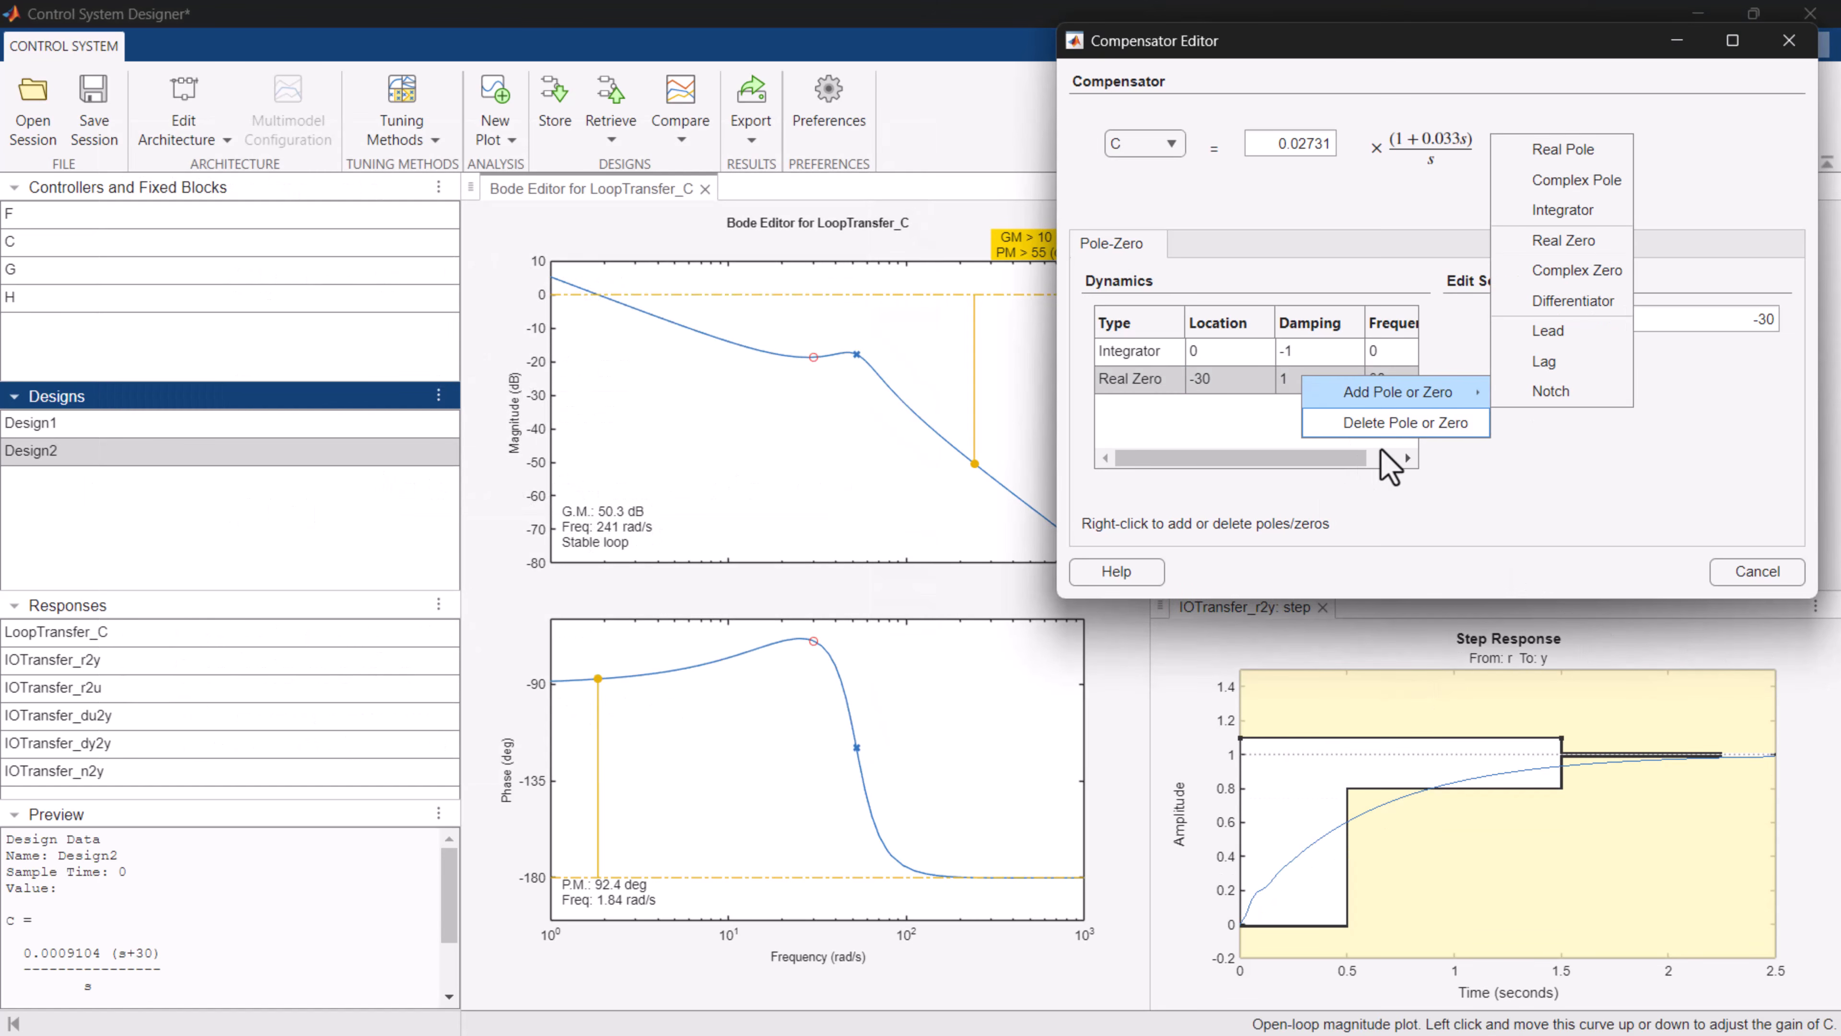
left_click(1406, 420)
Add a complex zero pair at about -19.9 and a real pole at about -5.726 to compensator C for a PID structure.
right_click(1285, 415)
mouse_move(1421, 427)
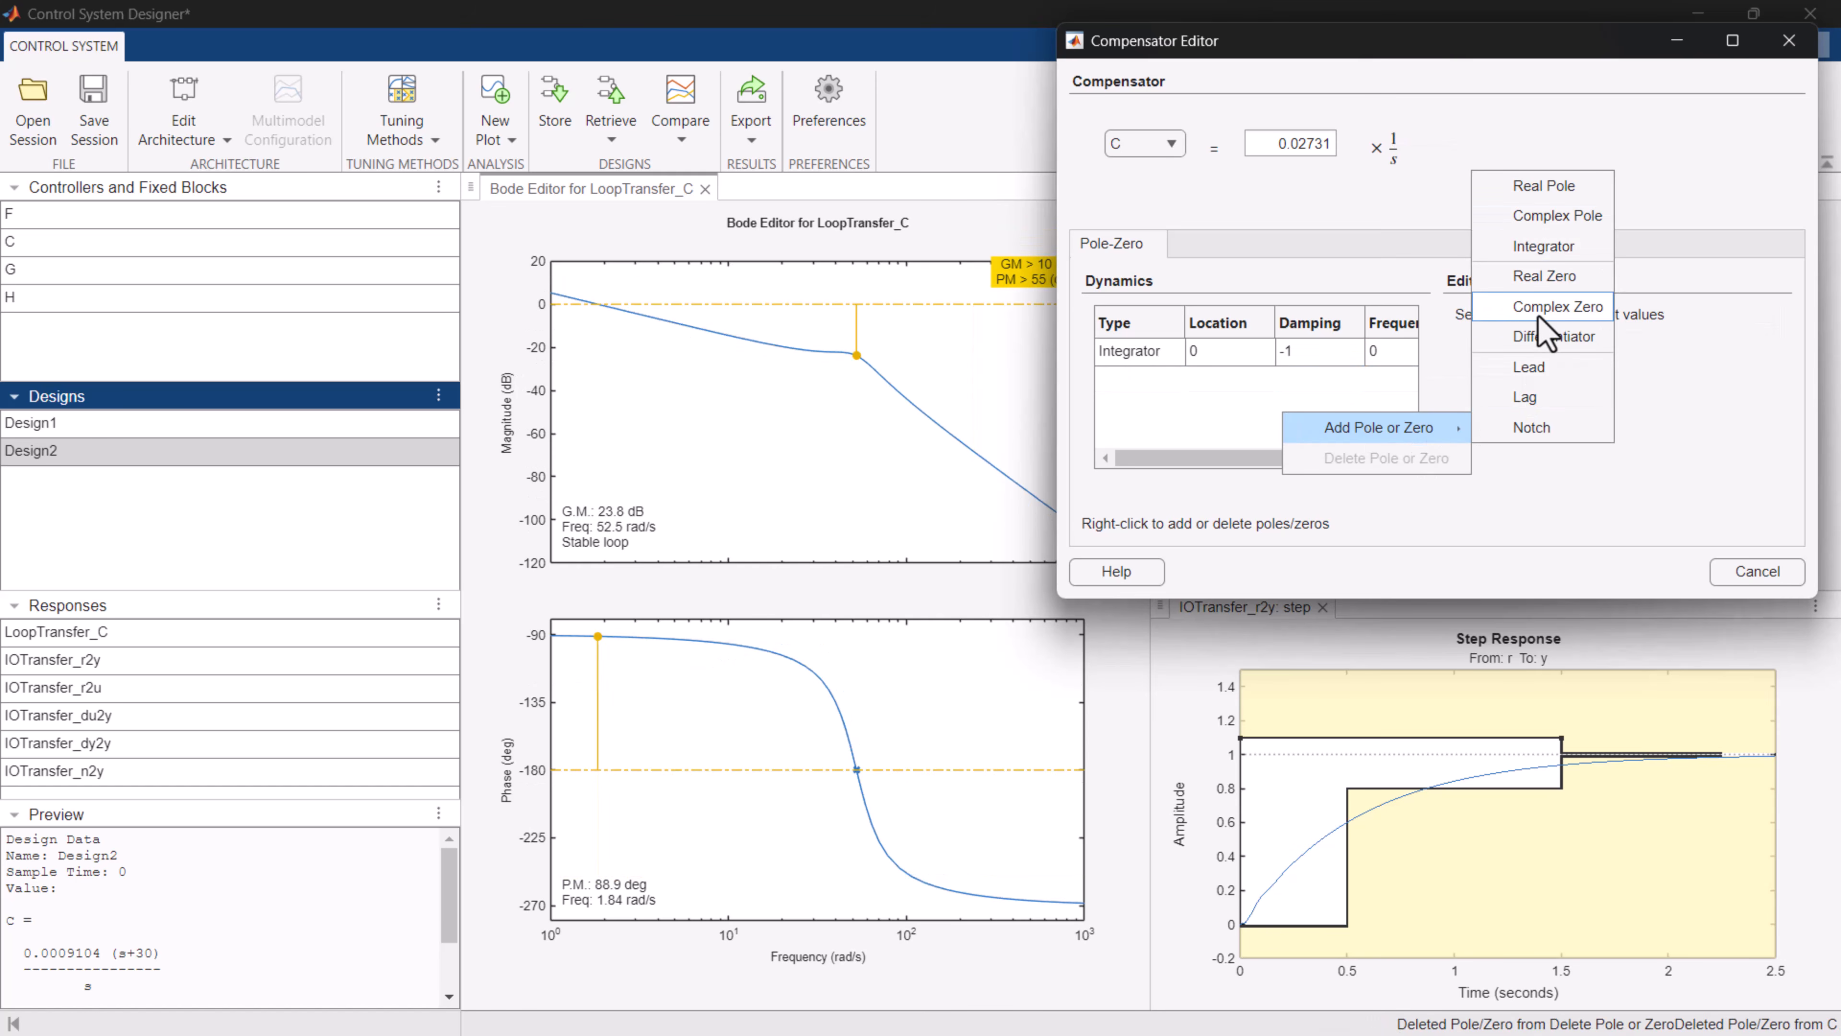
left_click(1593, 318)
right_click(1286, 400)
mouse_move(1340, 428)
left_click(1555, 174)
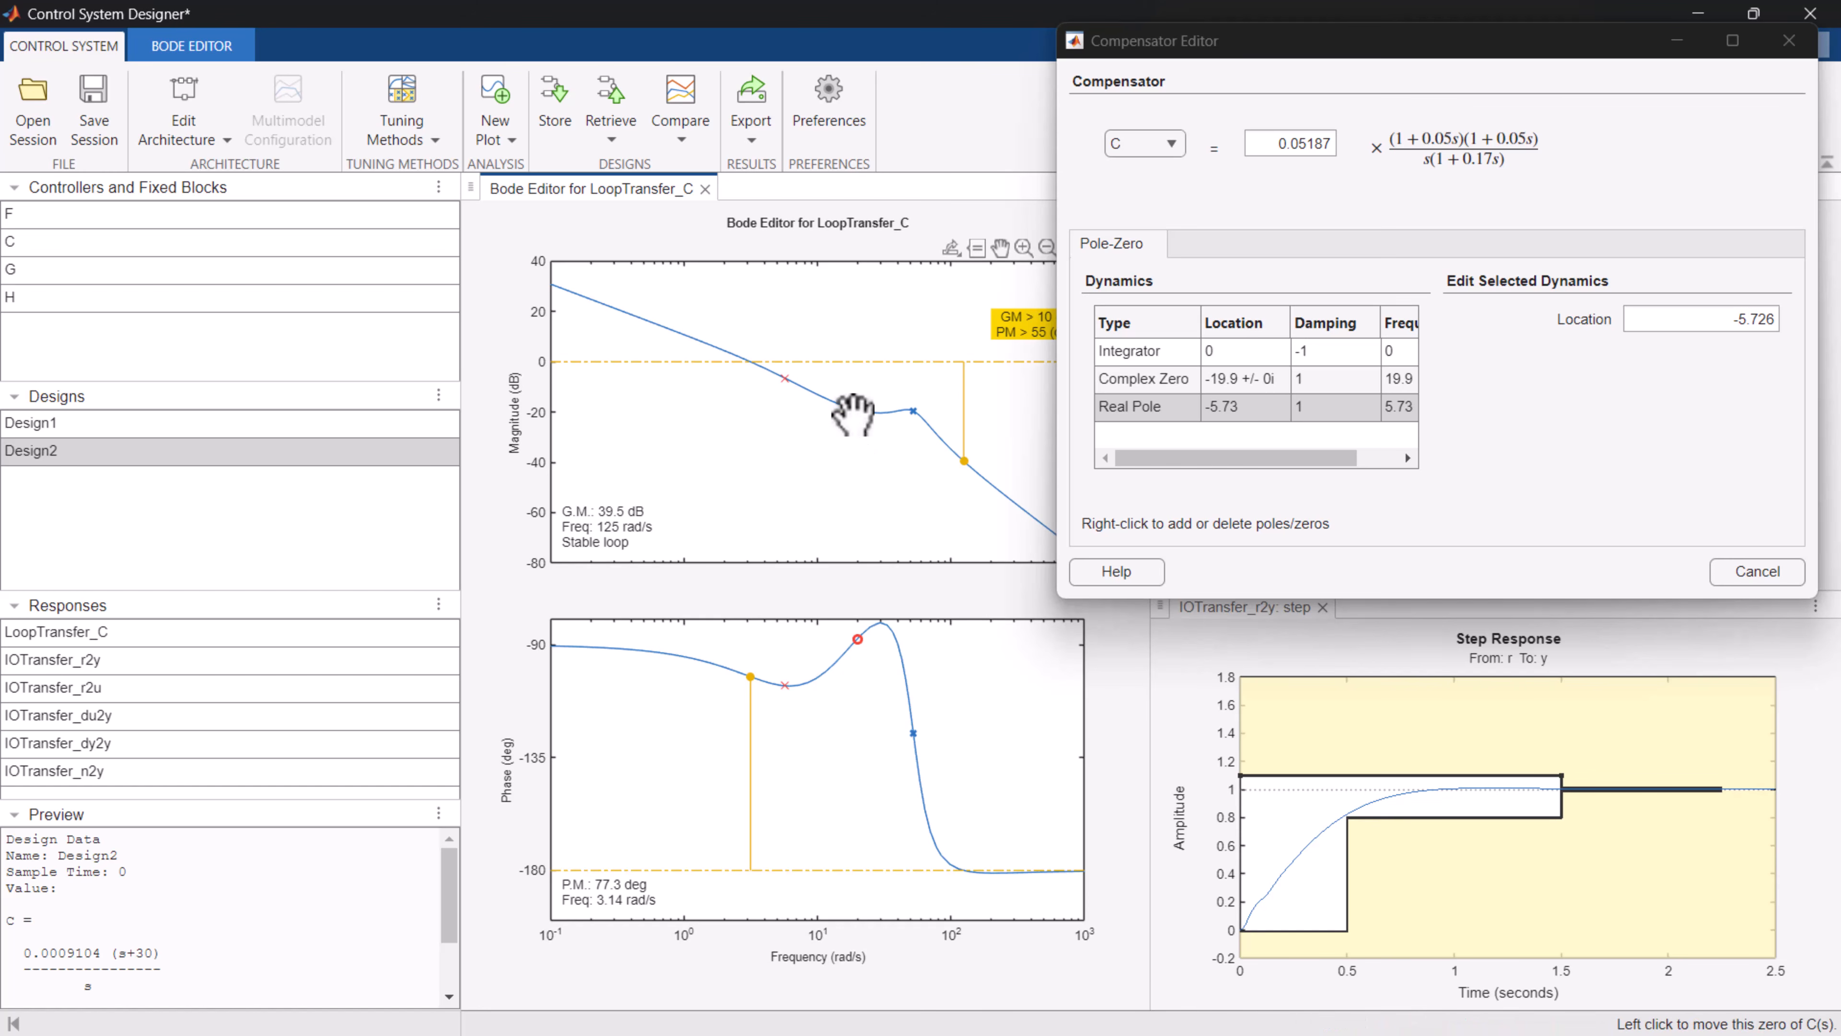
Adjust compensator C's gain to about 0.0655 with the Bode magnitude curve, and store the PID controller as a new design.
left_click_drag(849, 405, 847, 395)
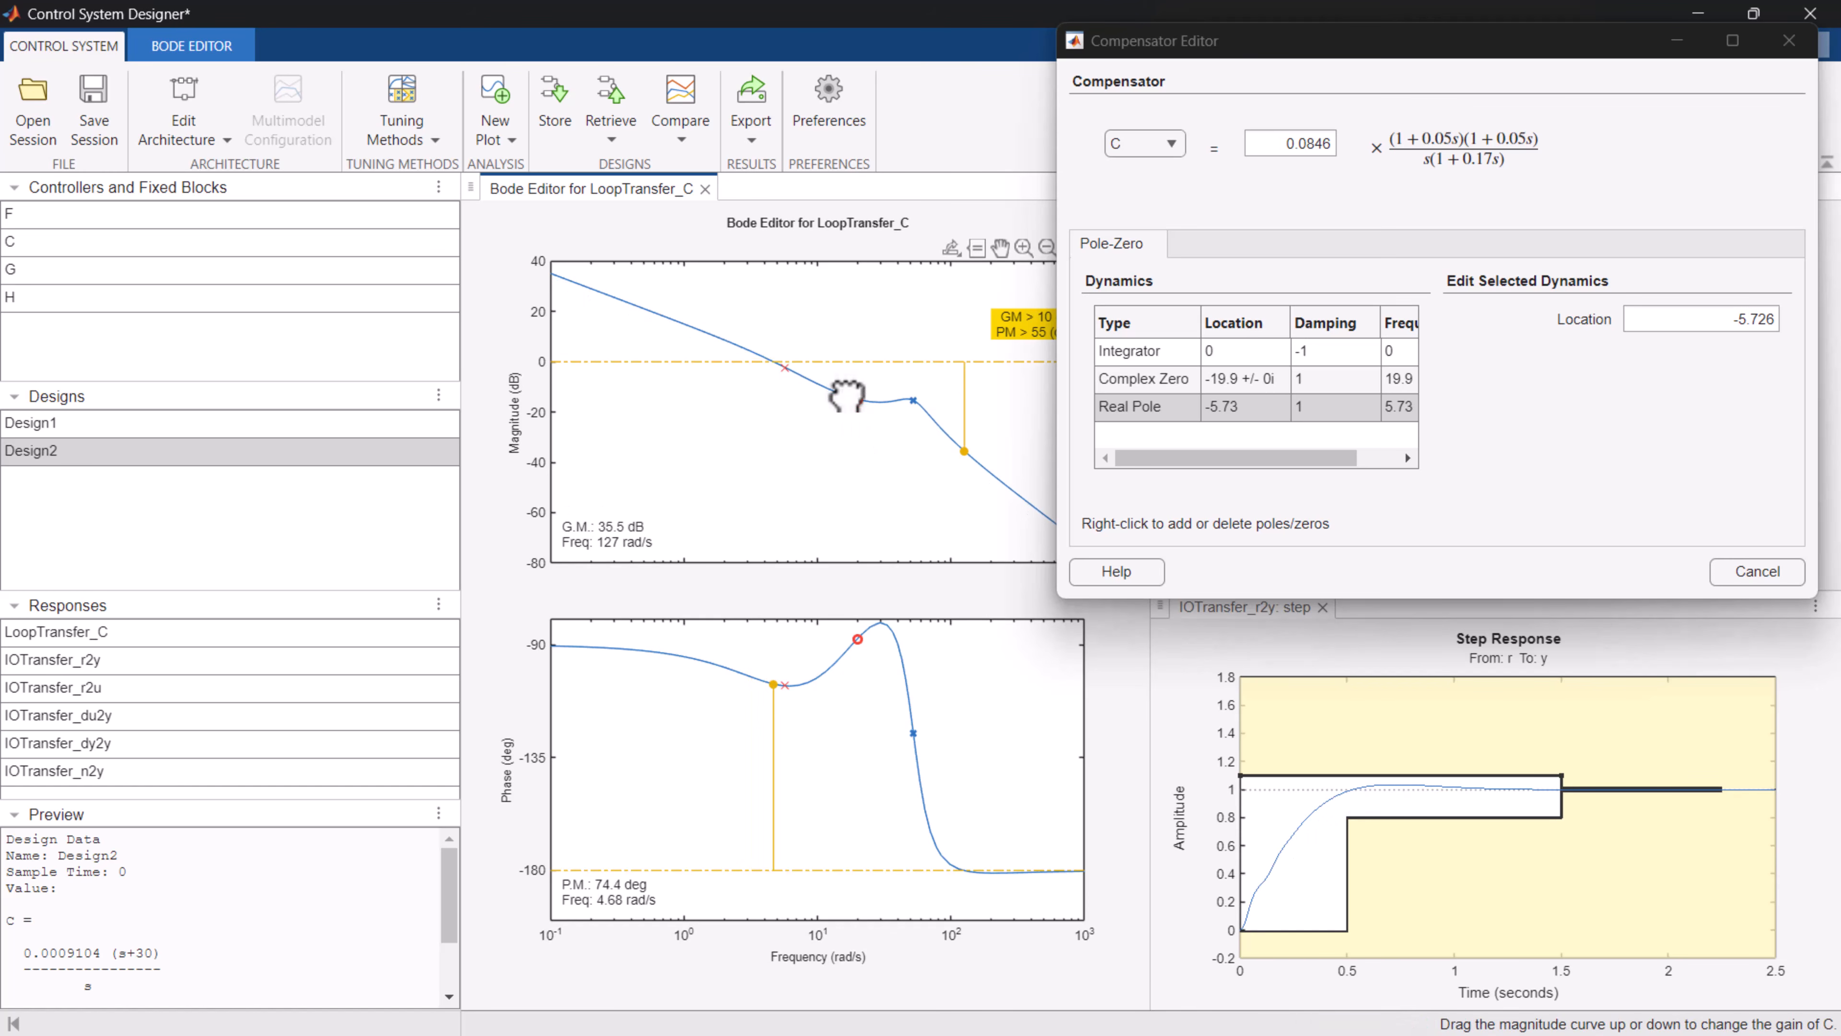
left_click_drag(847, 395, 846, 400)
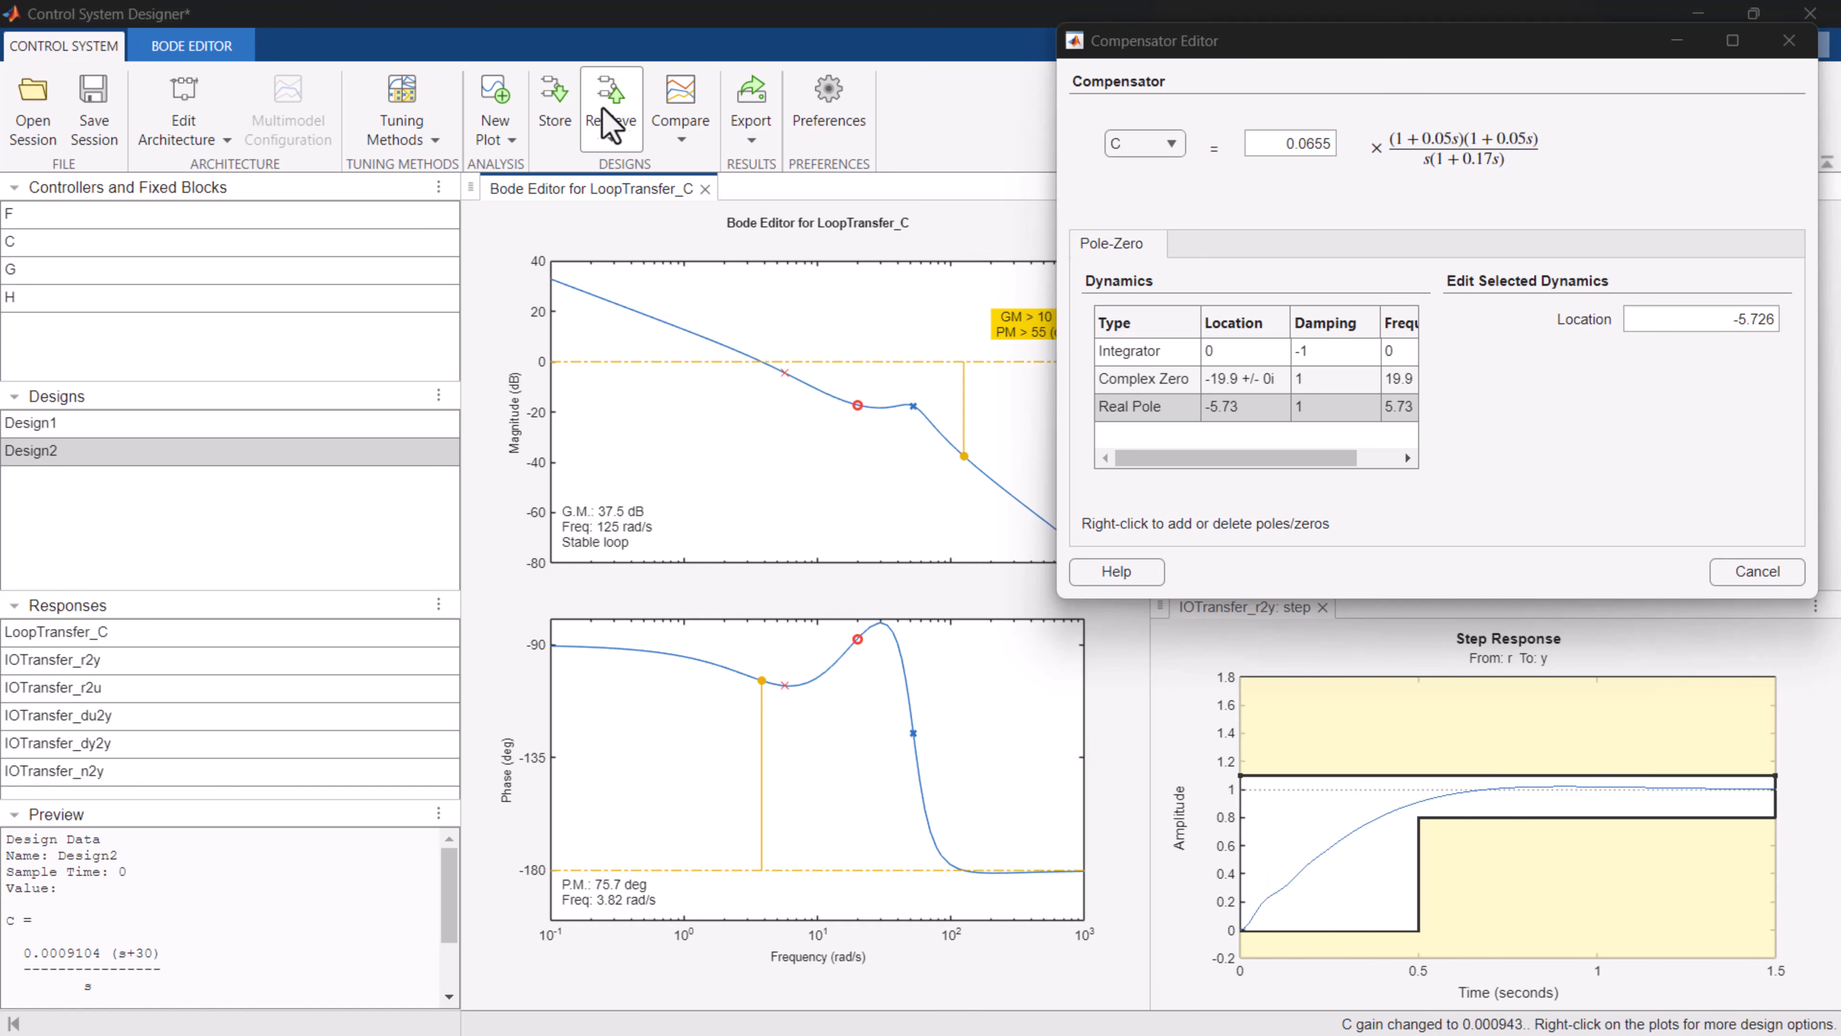
left_click(555, 109)
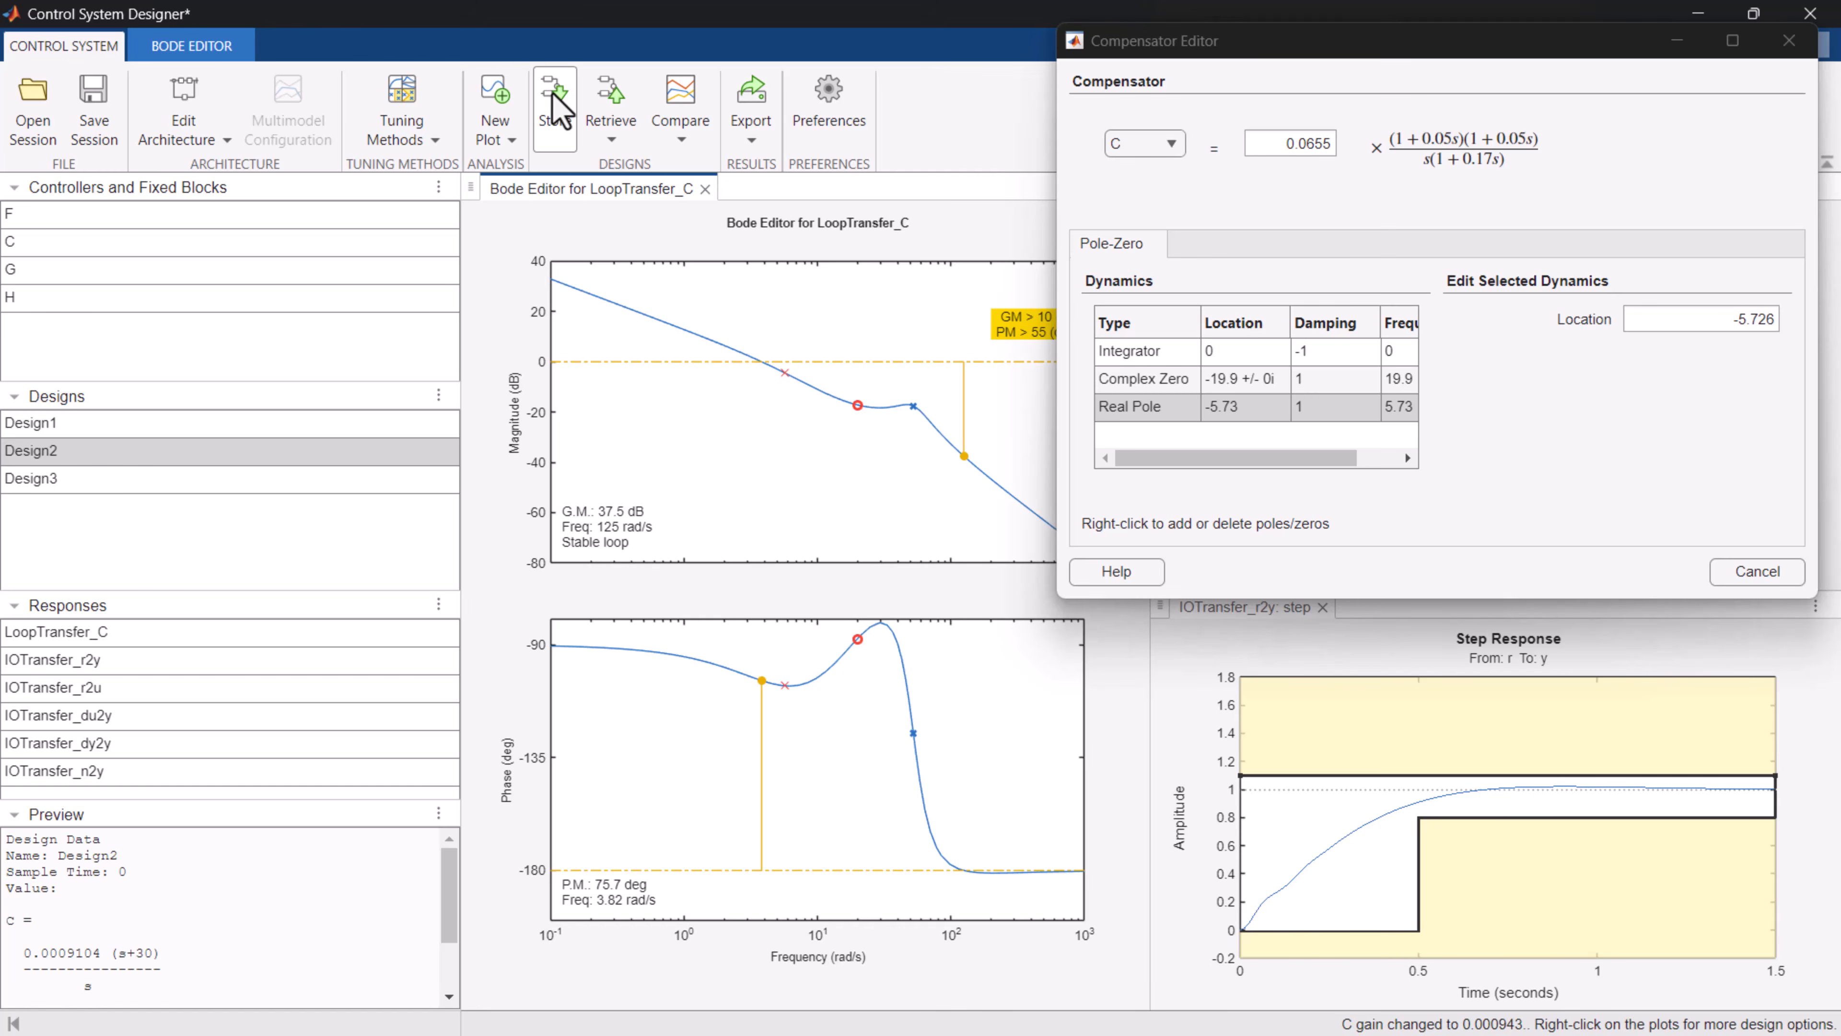
Compare Design1, Design2 and Design3 with the current design in the response plots.
left_click(680, 109)
left_click(667, 234)
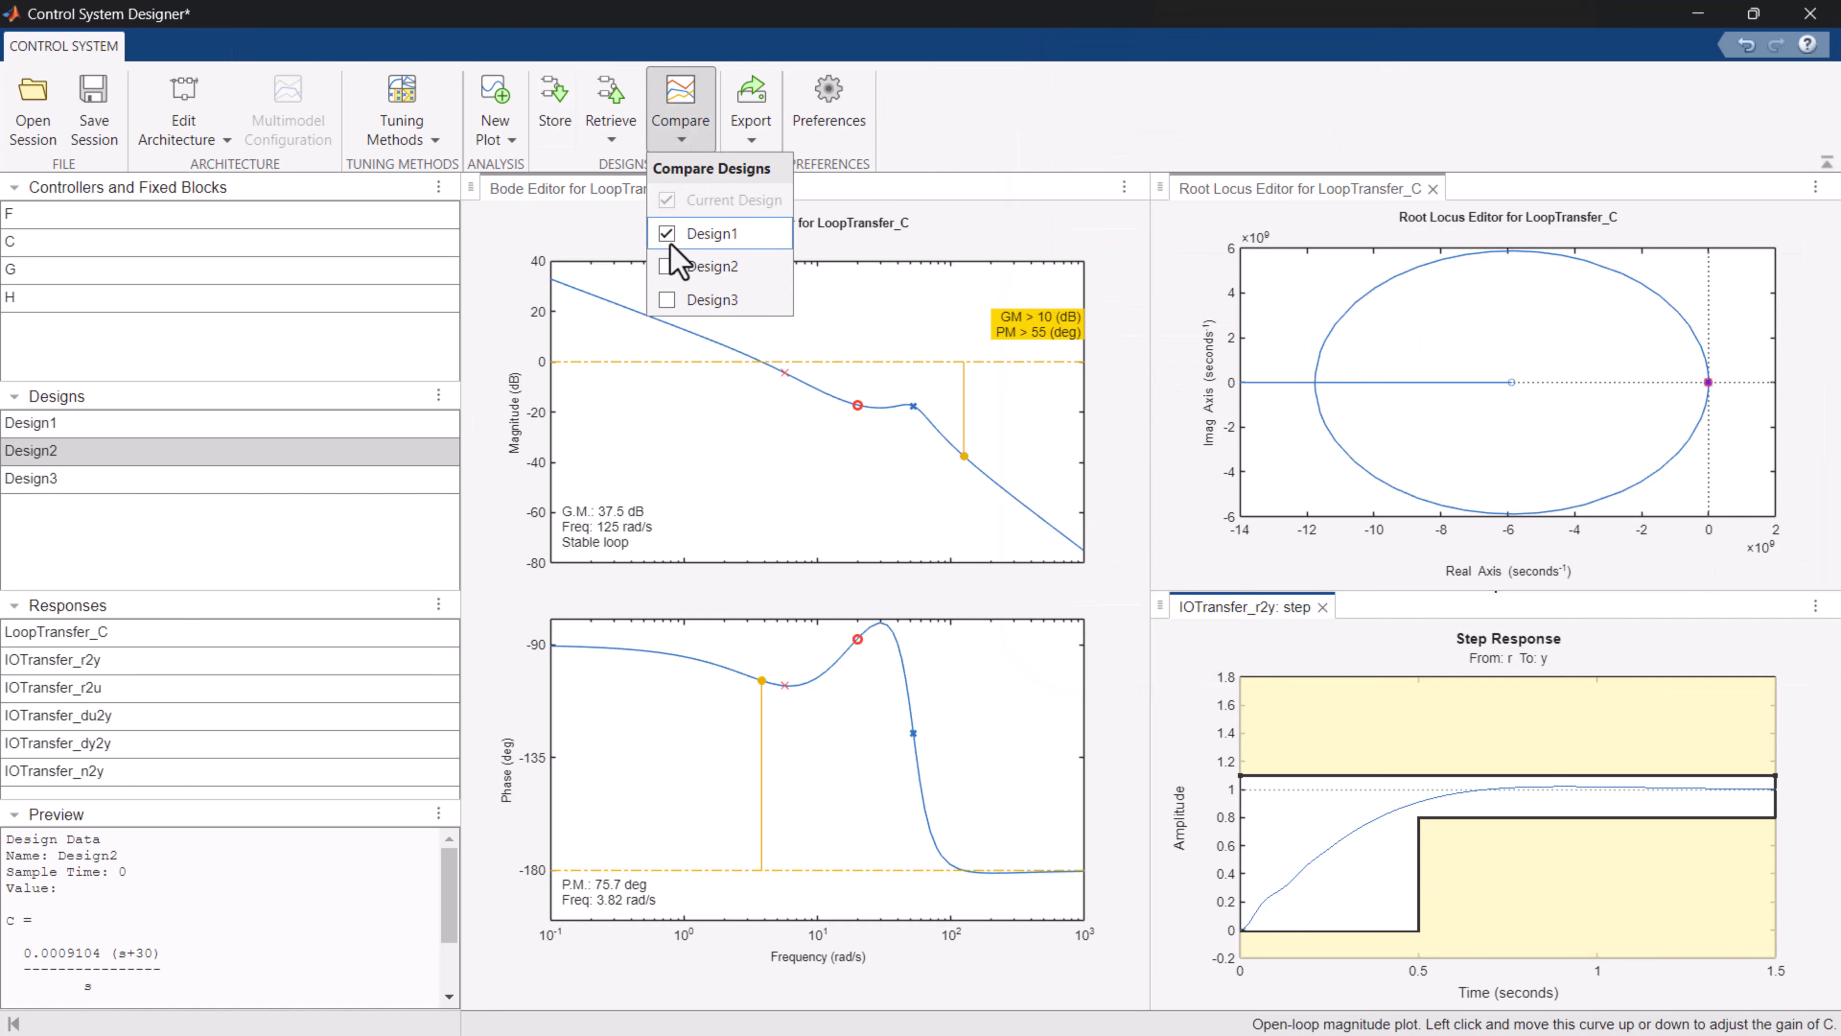
left_click(667, 266)
left_click(667, 299)
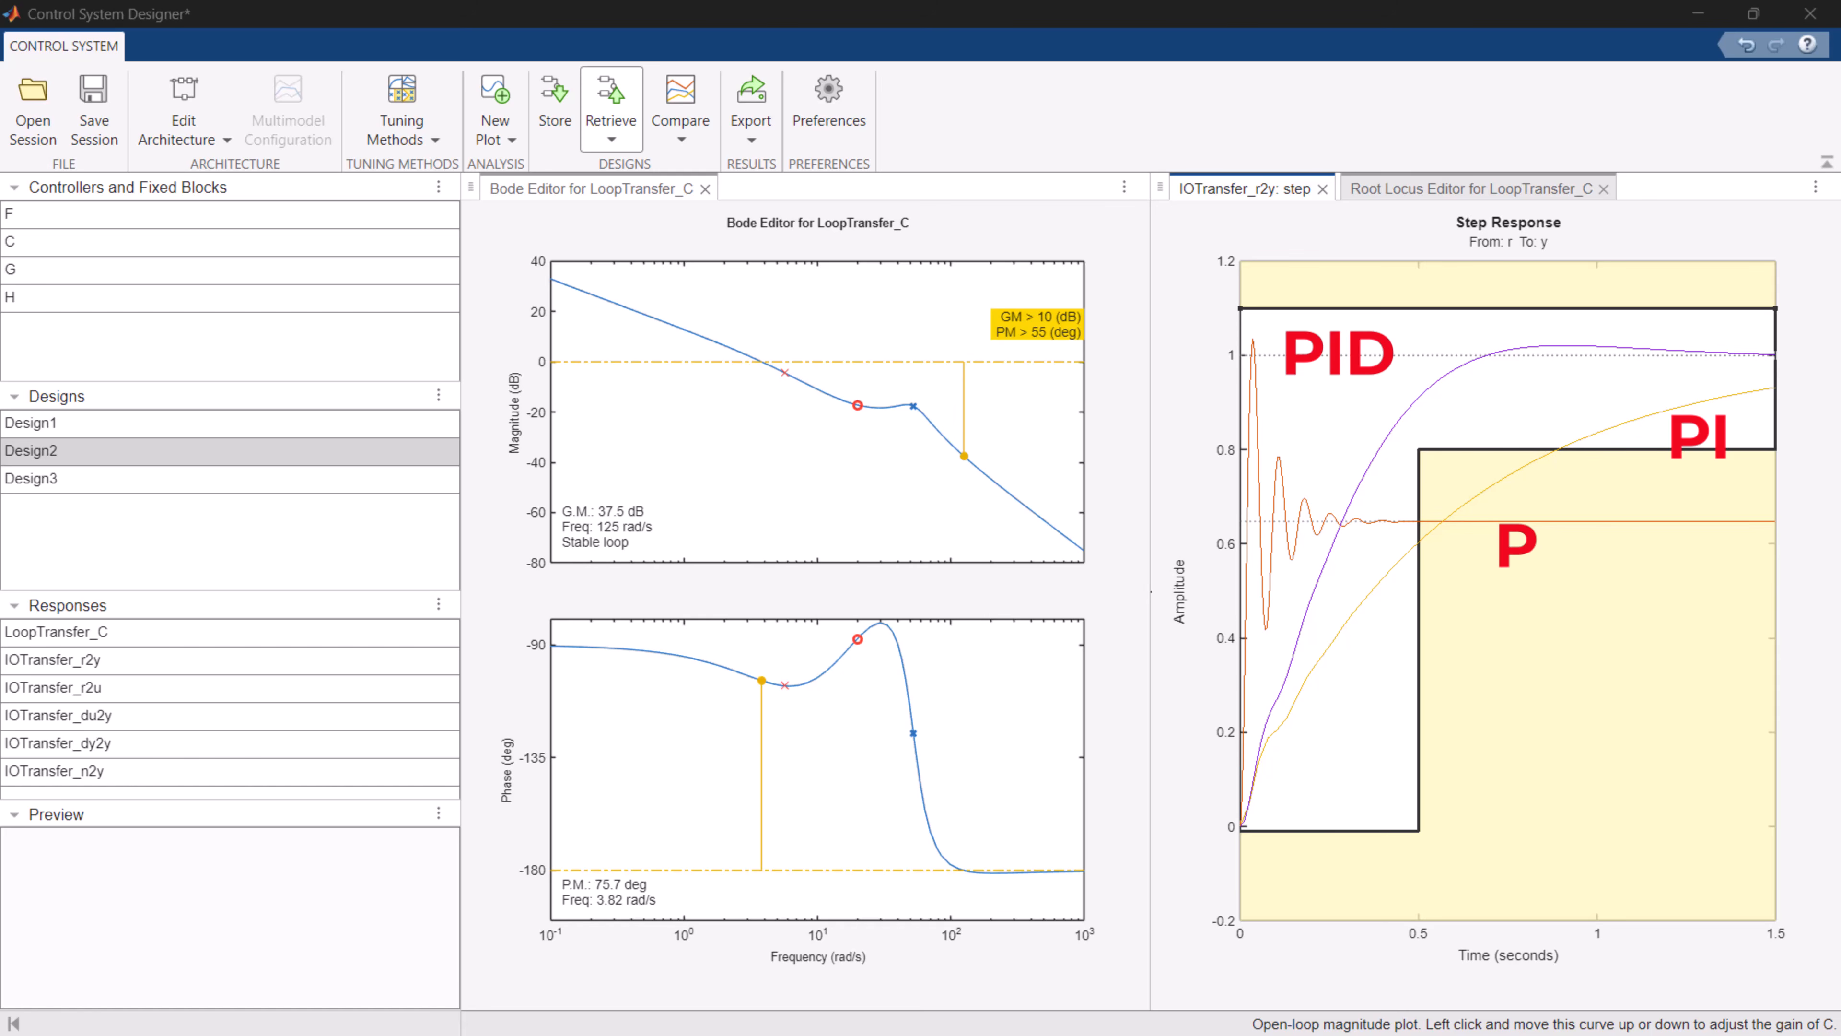
Export the tuned compensator C_Design3 of Design3 to the MATLAB workspace.
left_click(610, 109)
left_click(751, 102)
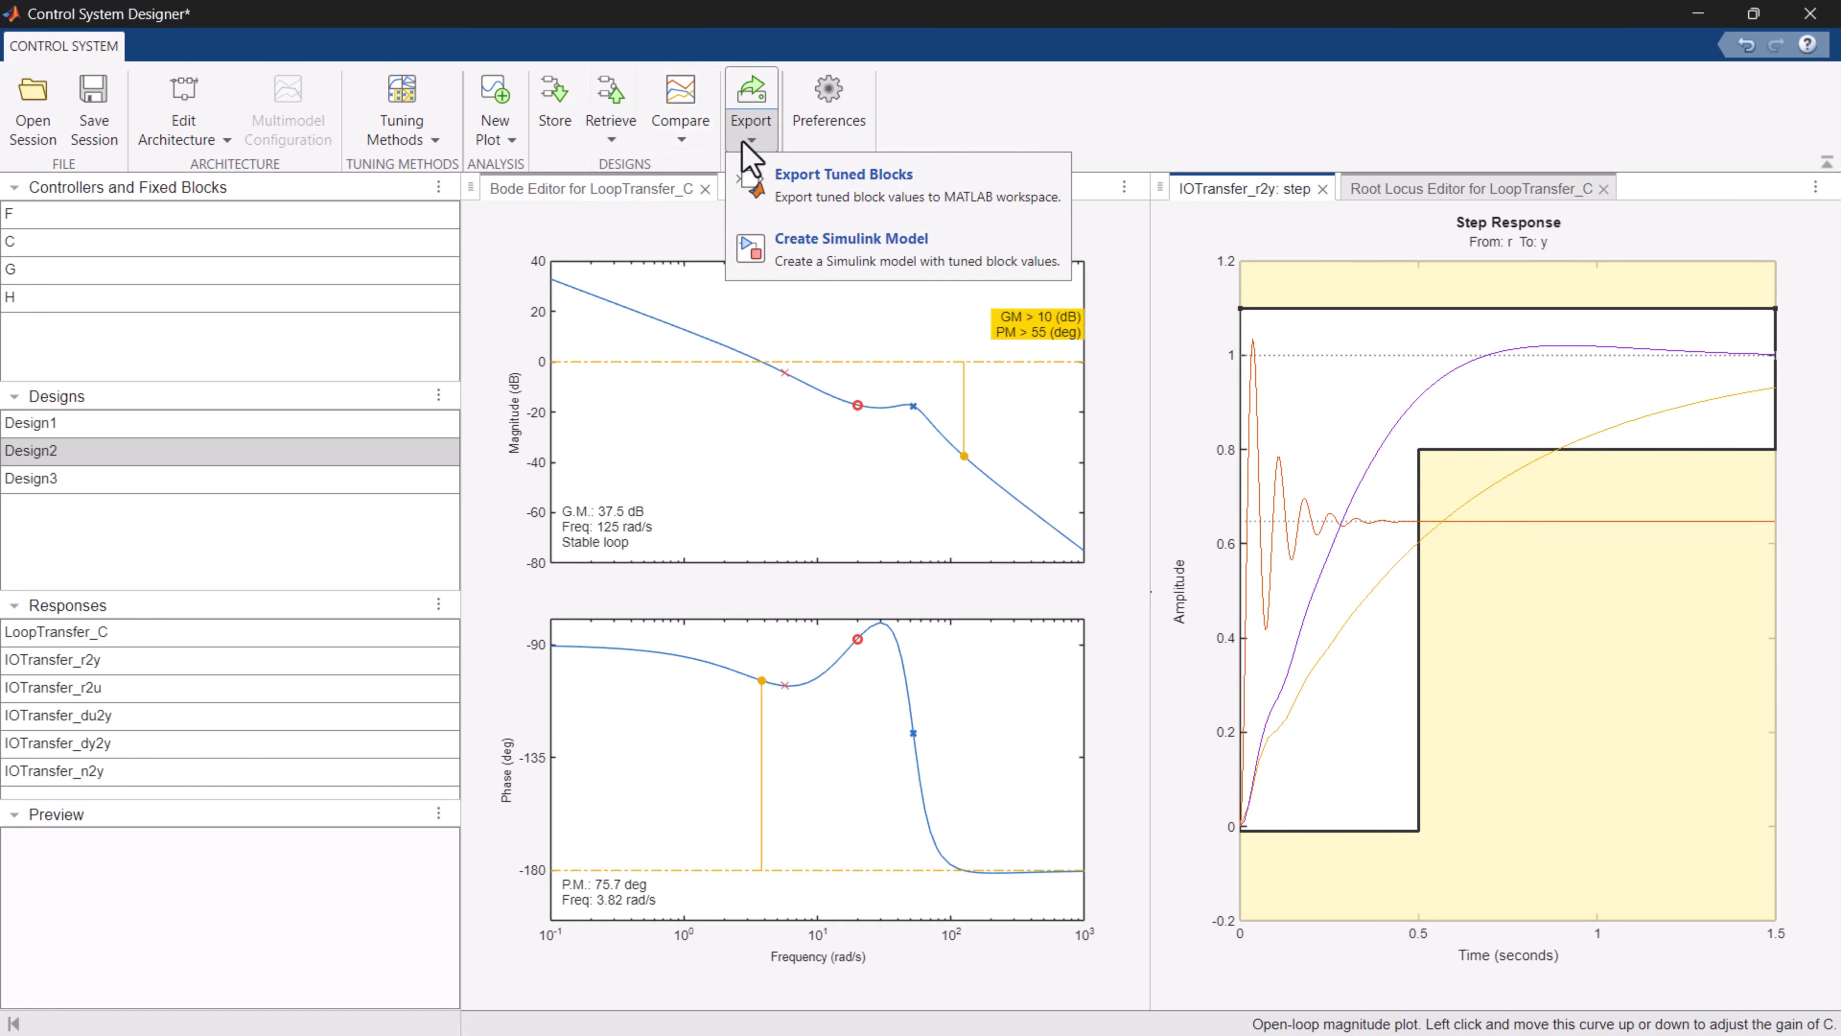
left_click(853, 190)
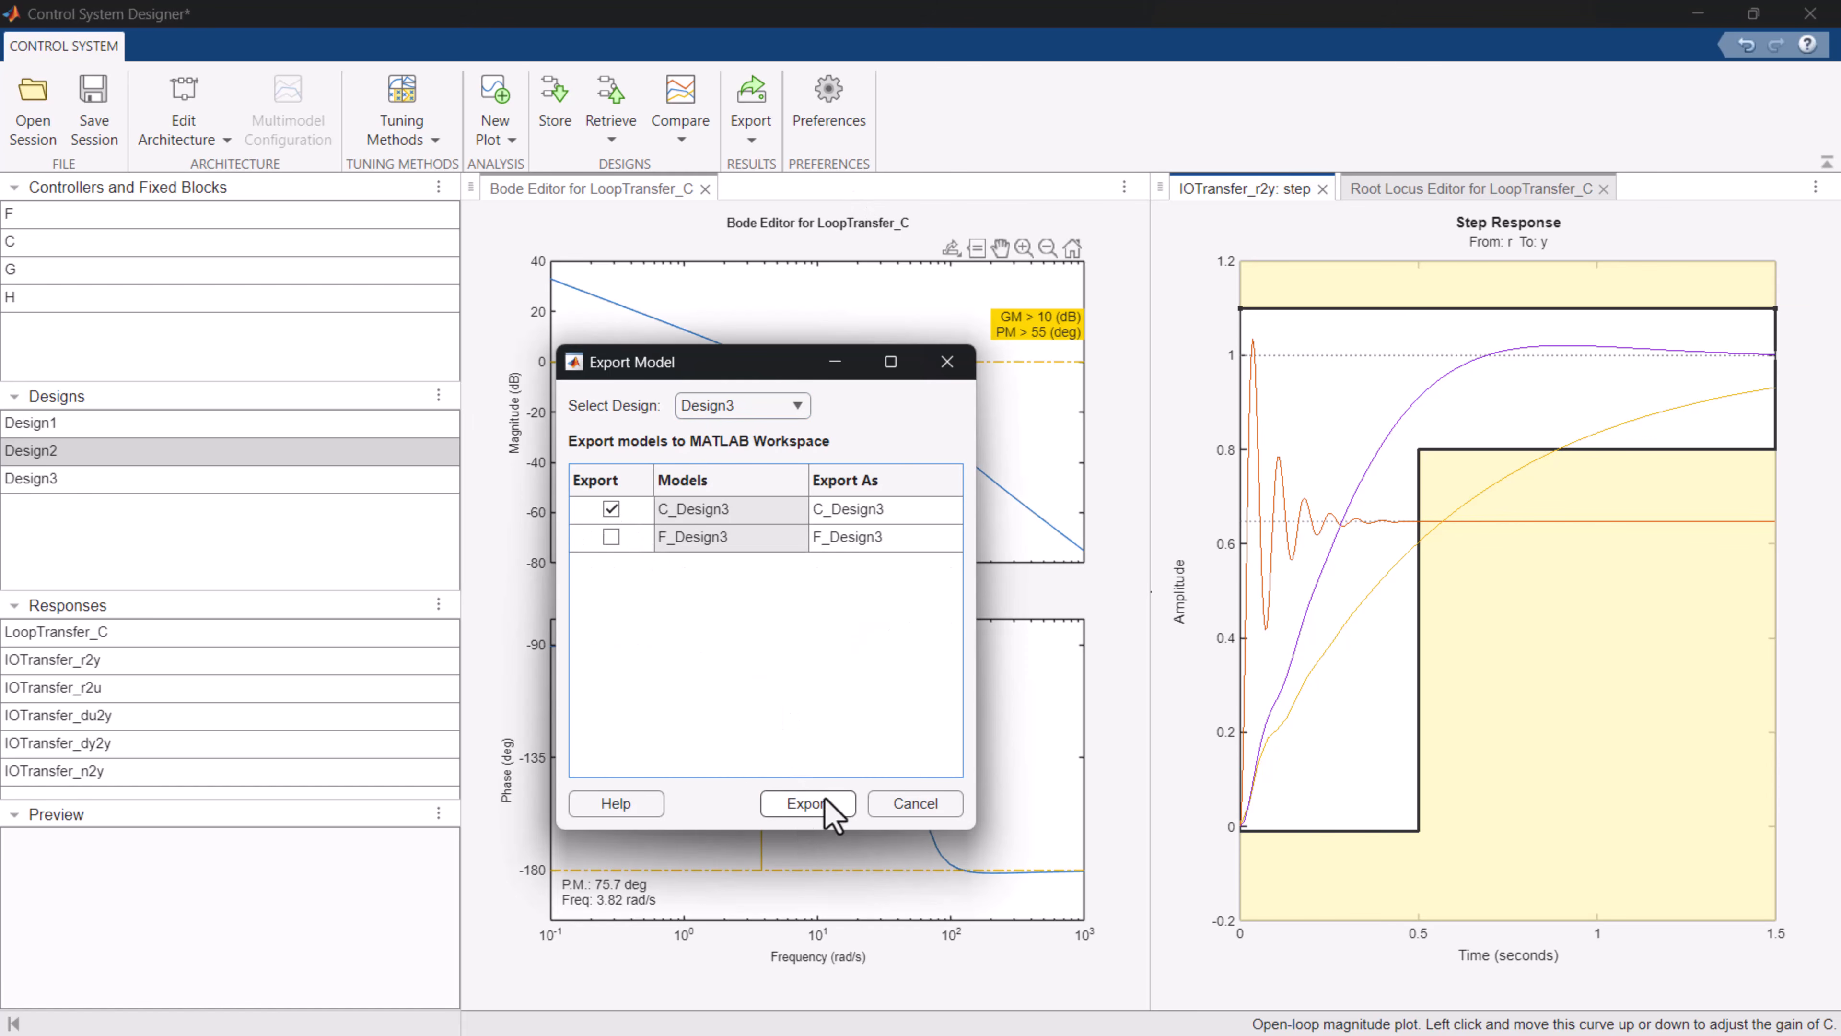
left_click(824, 805)
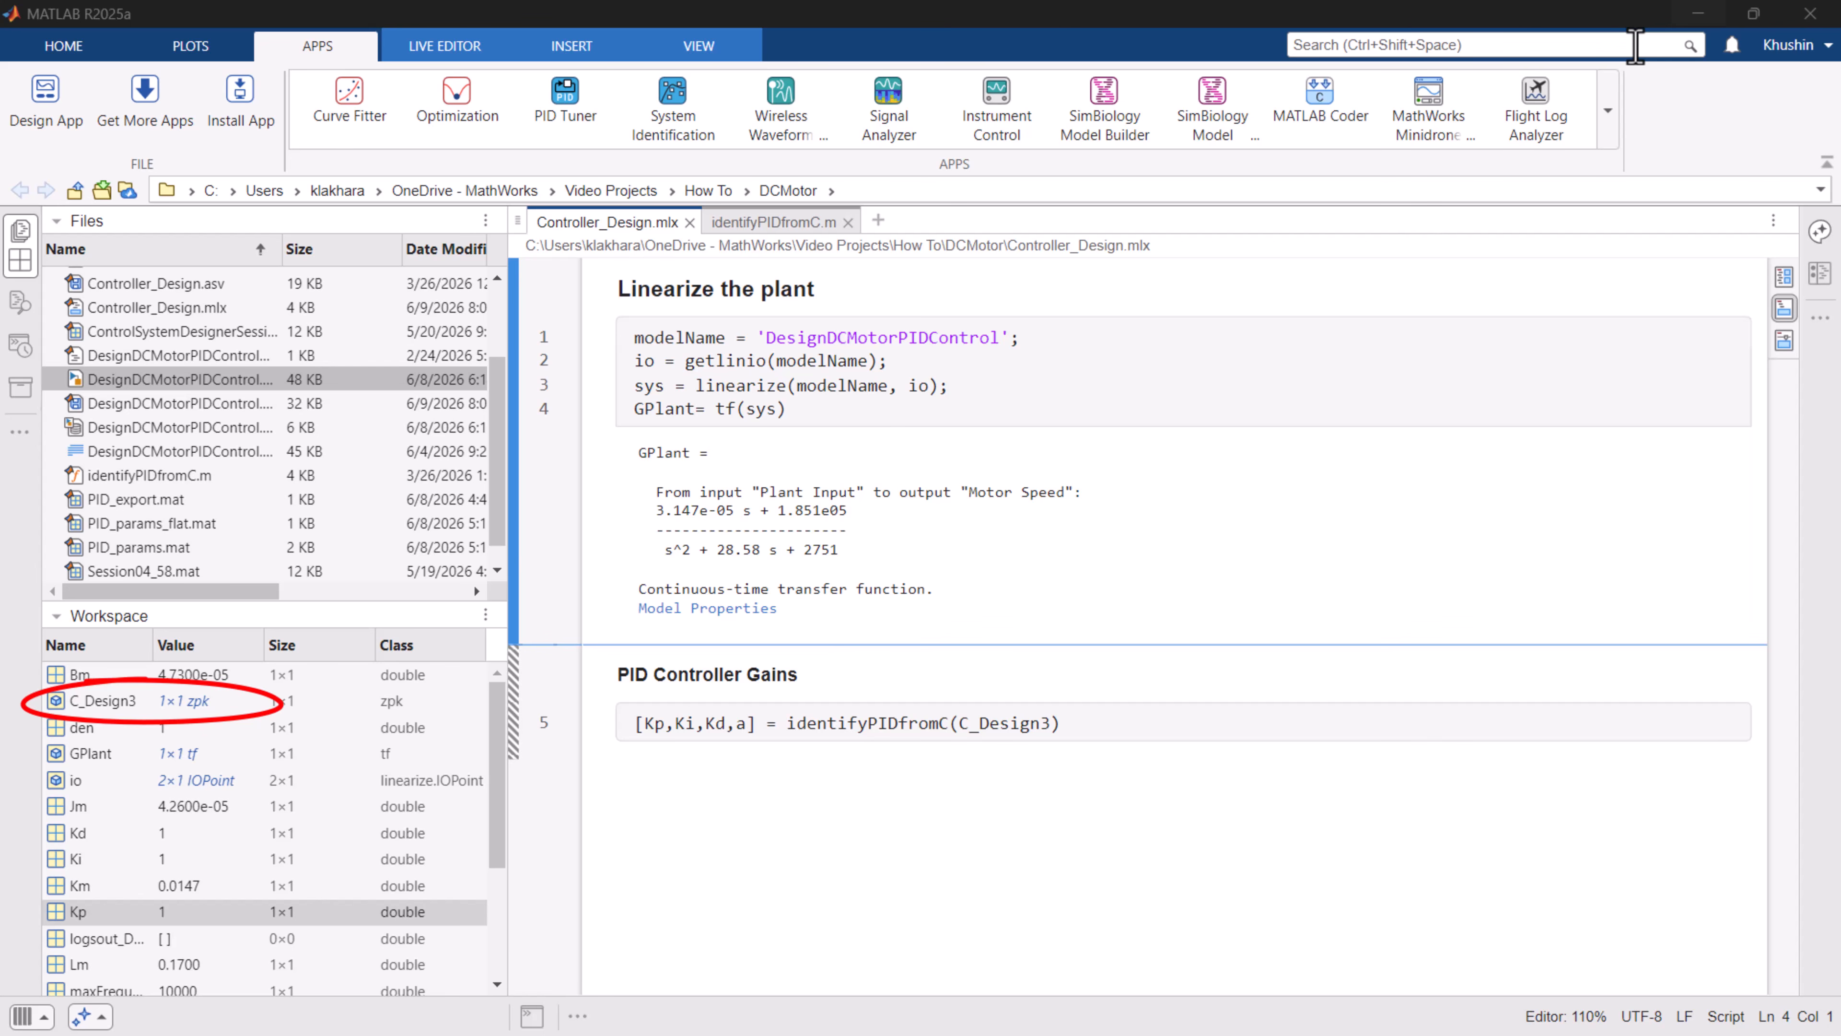
Switch to the MATLAB live script and compute Kp, Ki, Kd and a from C_Design3 with identifyPIDfromC.
left_click(895, 745)
left_click(513, 729)
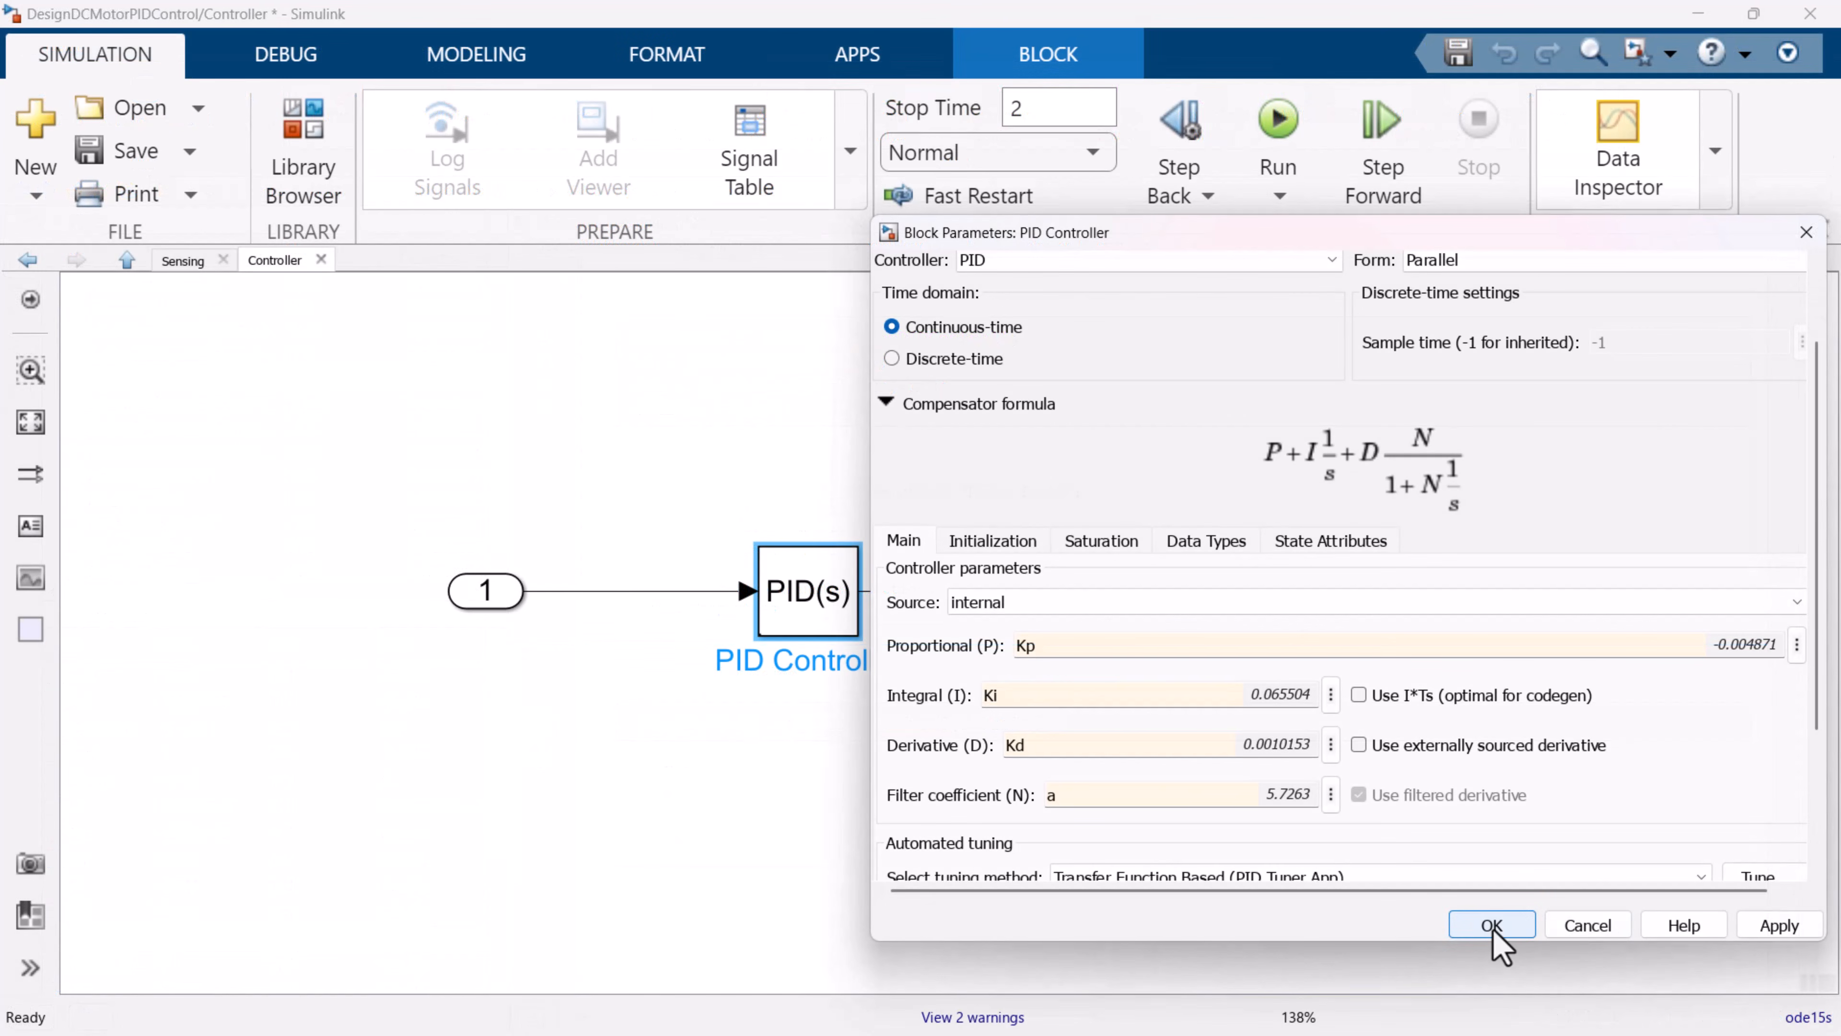
In Simulink, accept the PID Controller block parameters Kp, Ki, Kd and a, and simulate the DC motor model.
left_click(1499, 928)
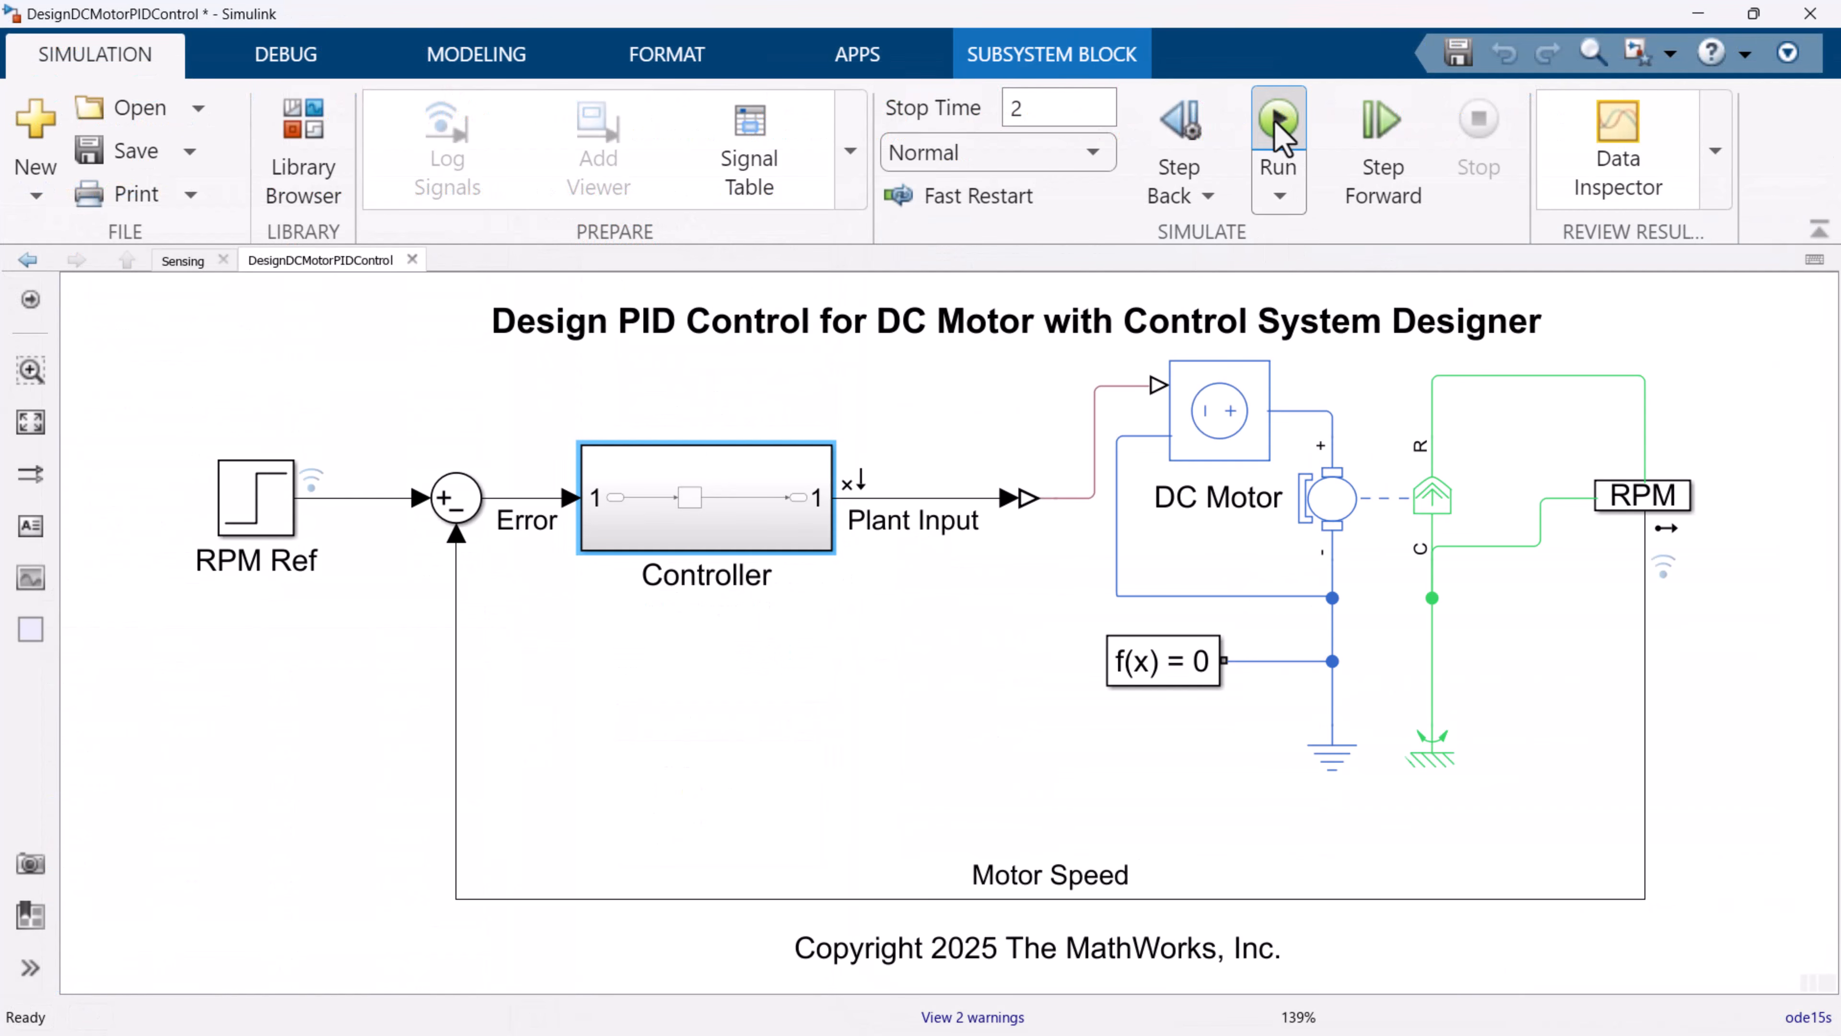
left_click(1277, 124)
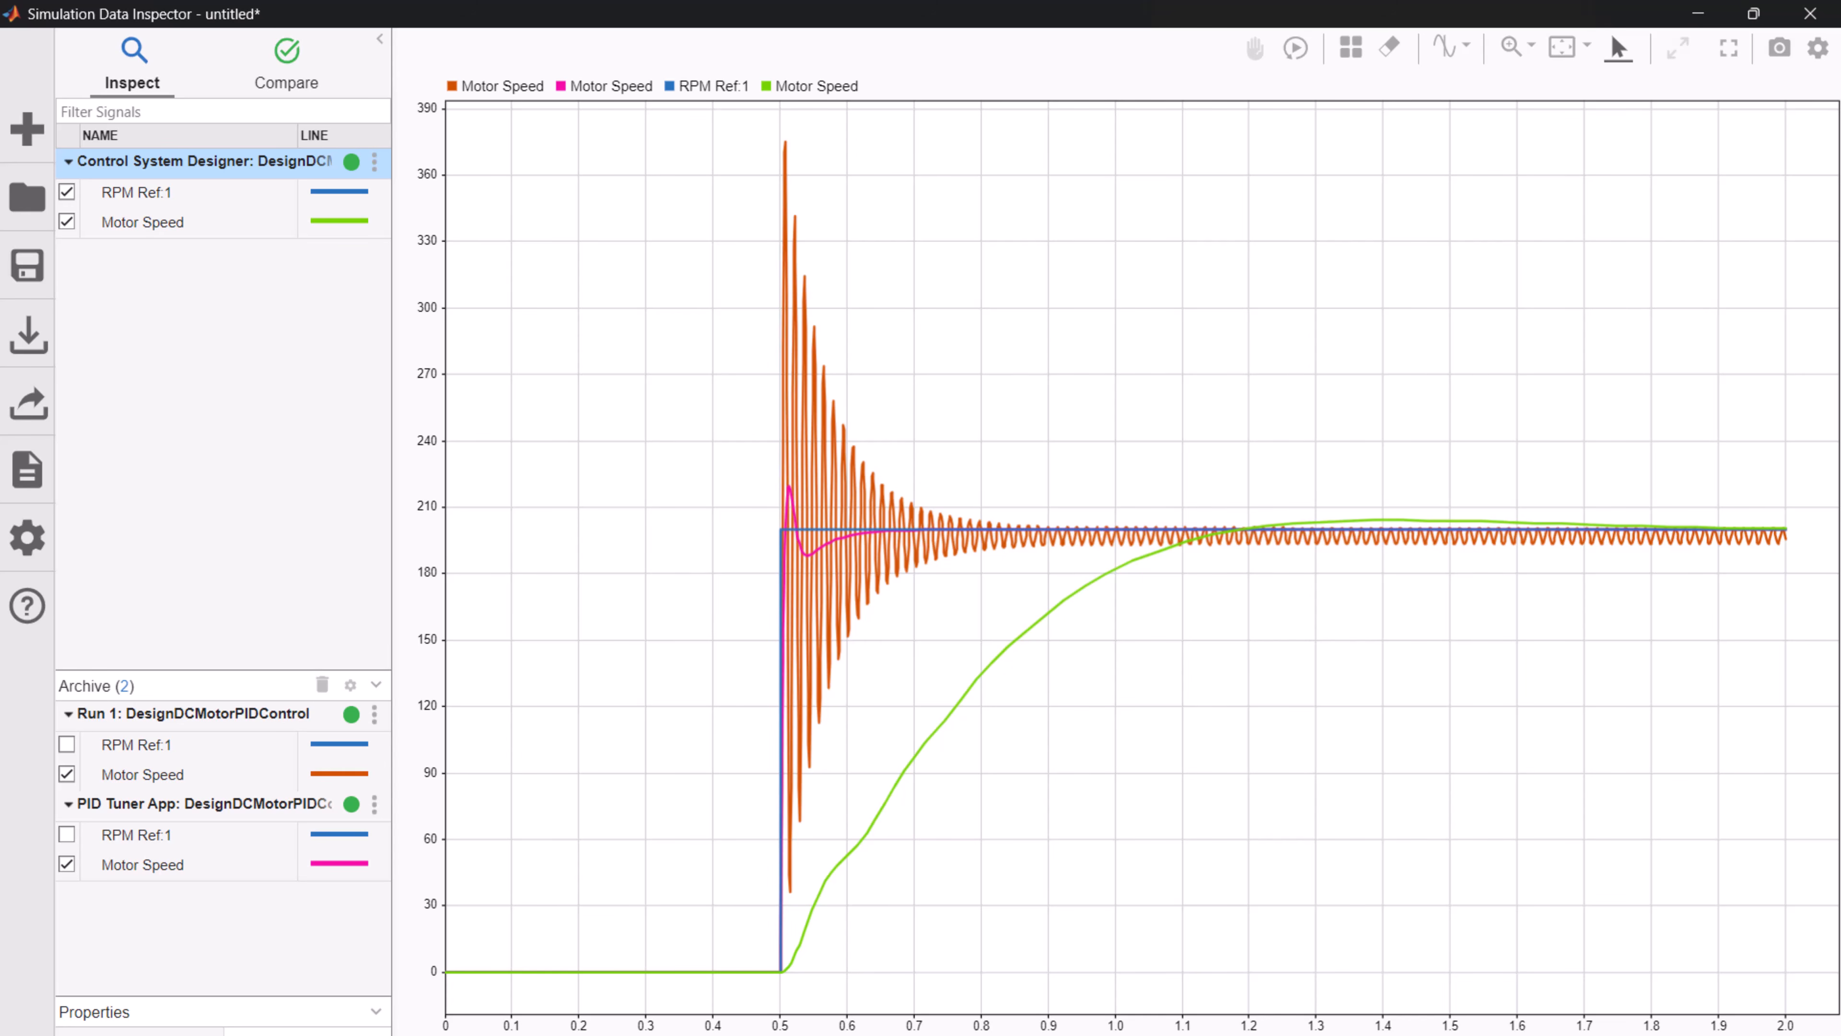